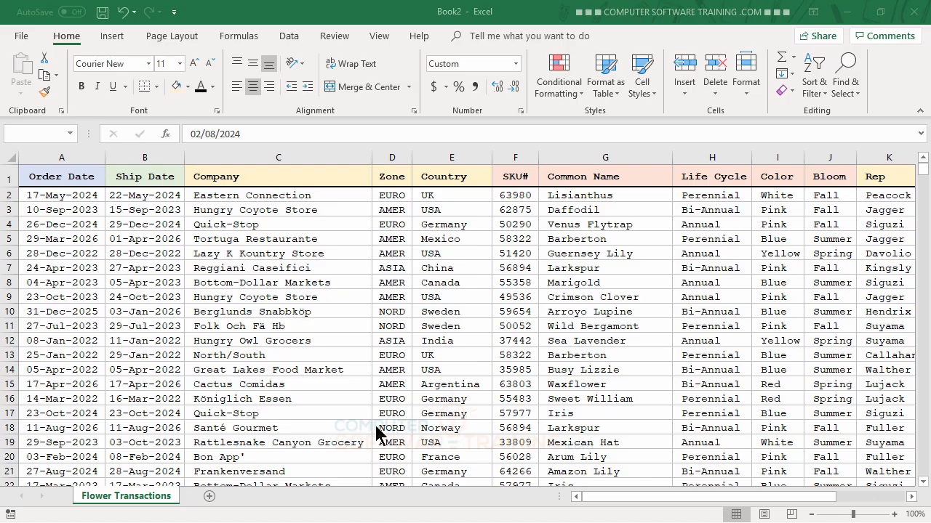
Create a PivotTable on a new worksheet from the Flower Transactions data range.
left_click(267, 268)
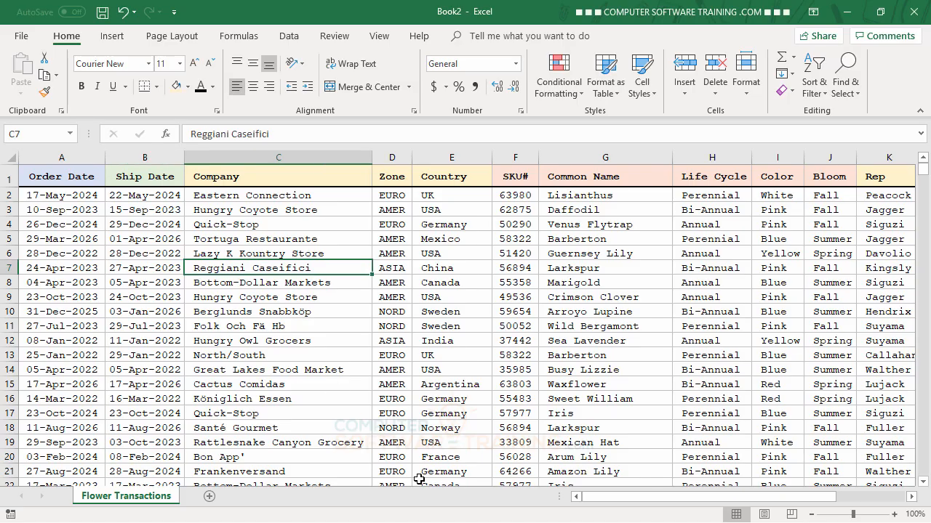
left_click(113, 40)
left_click(28, 73)
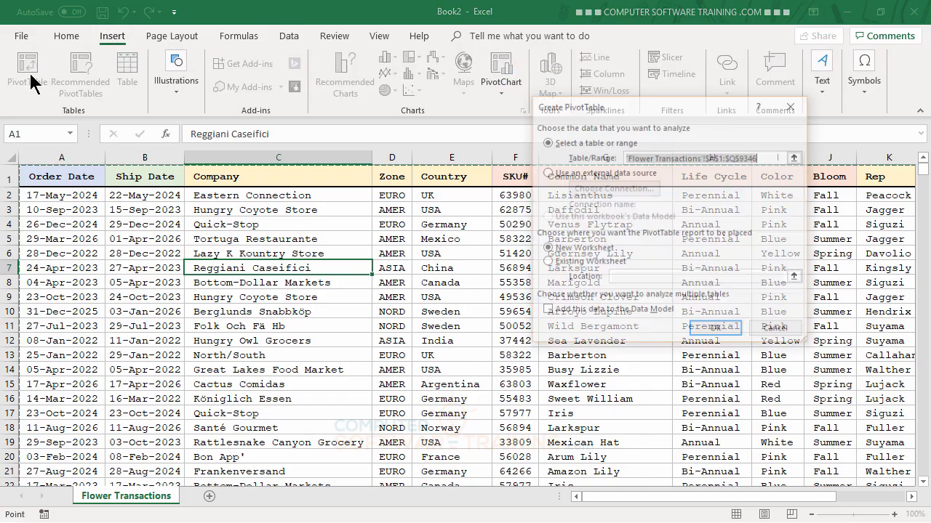
left_click(697, 332)
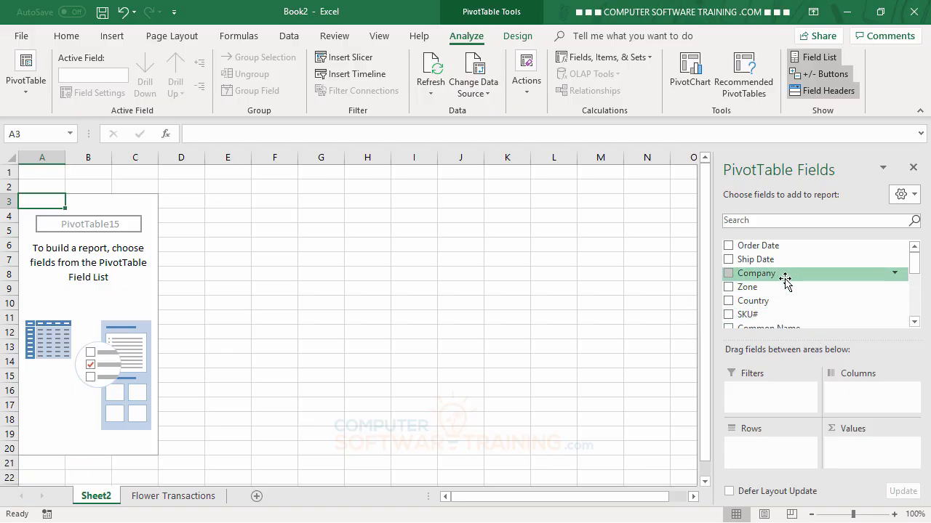
Add Country to the PivotTable rows and nest Company beneath it.
scroll(785, 280, "down", 1)
left_click_drag(768, 267, 771, 445)
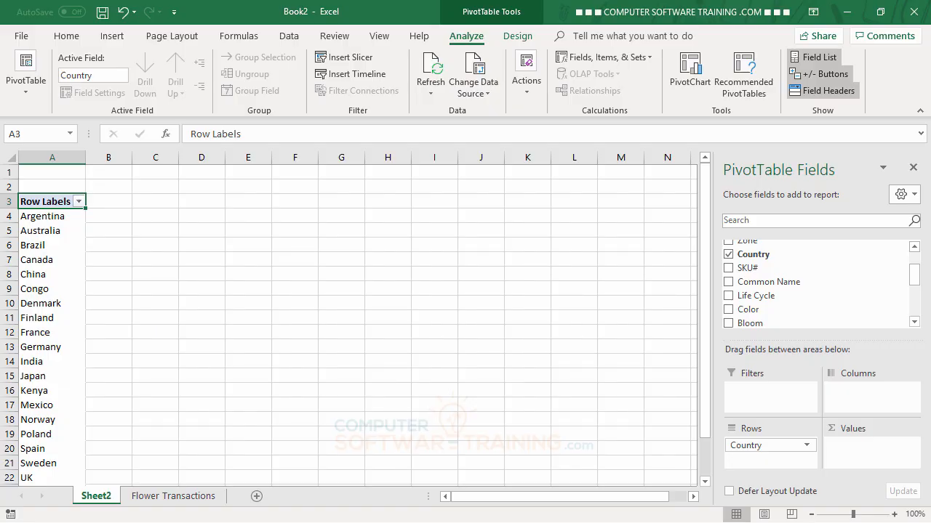
scroll(775, 299, "down", 2)
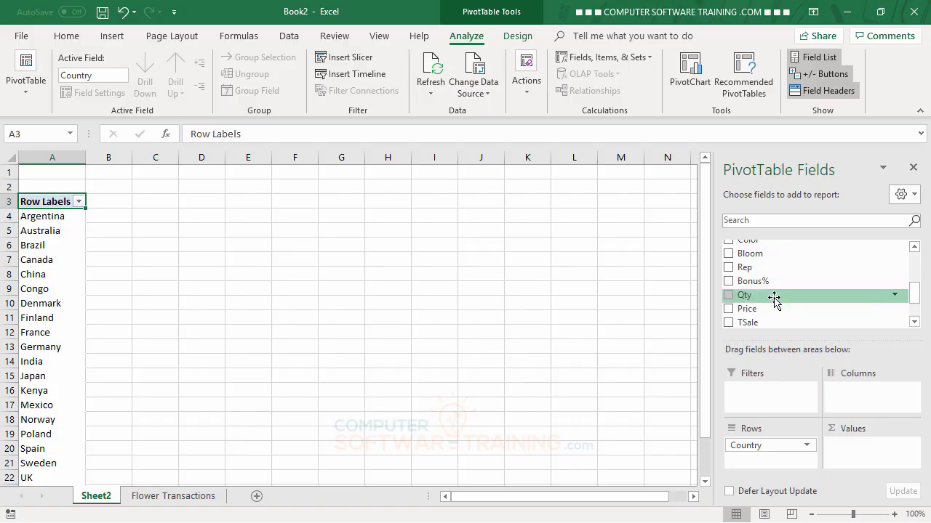
scroll(775, 298, "up", 3)
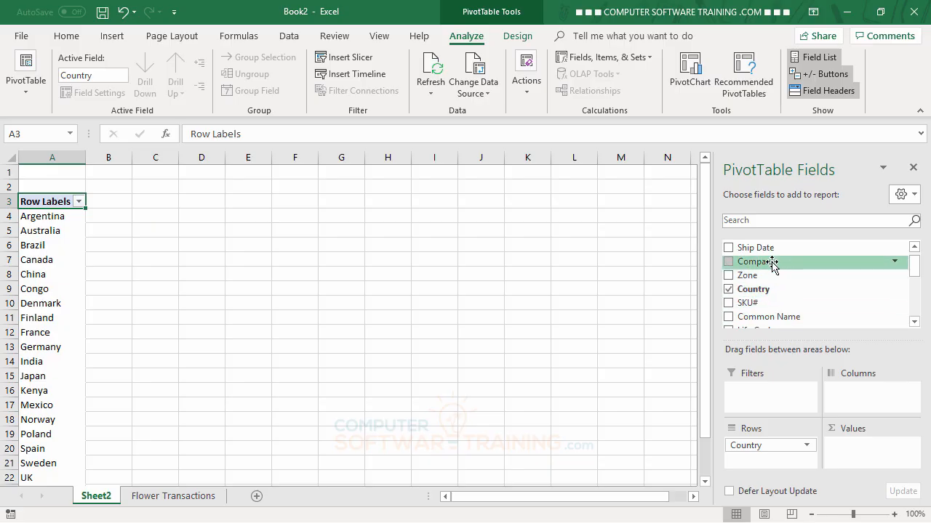
left_click_drag(769, 262, 775, 458)
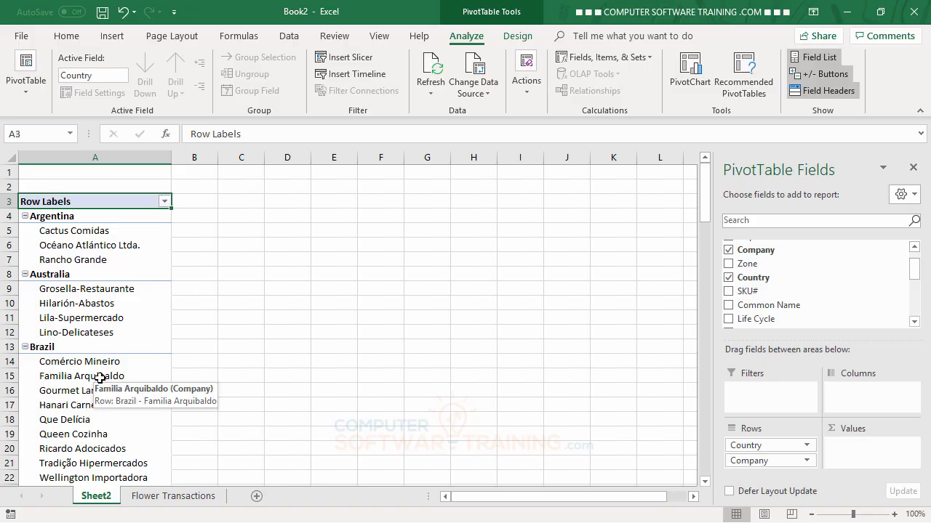
Add the TSale field to the PivotTable values as a sum.
left_click(914, 322)
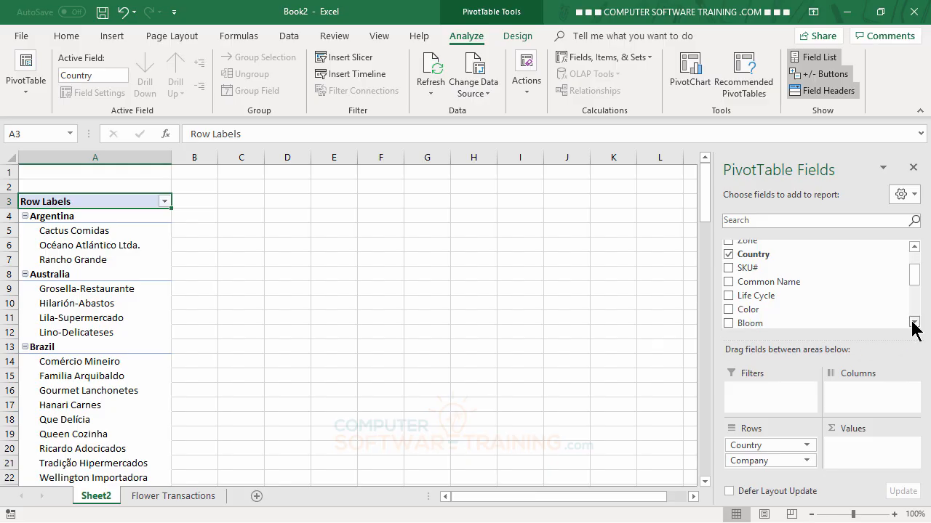
left_click_drag(914, 323, 914, 323)
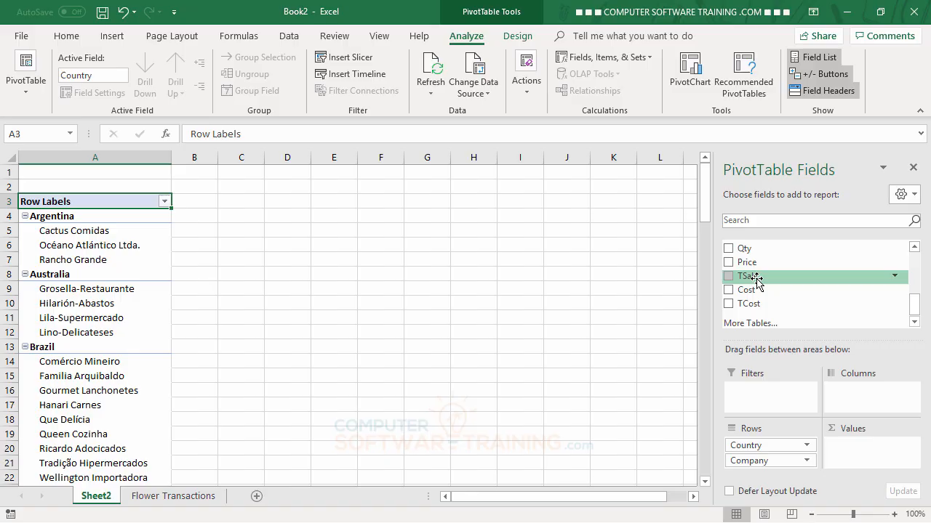
left_click_drag(756, 280, 863, 451)
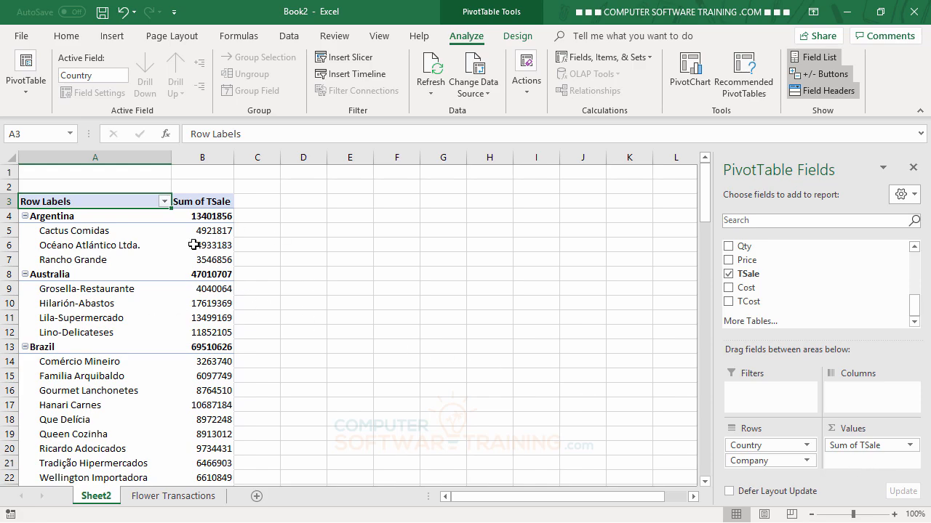
mouse_move(194, 264)
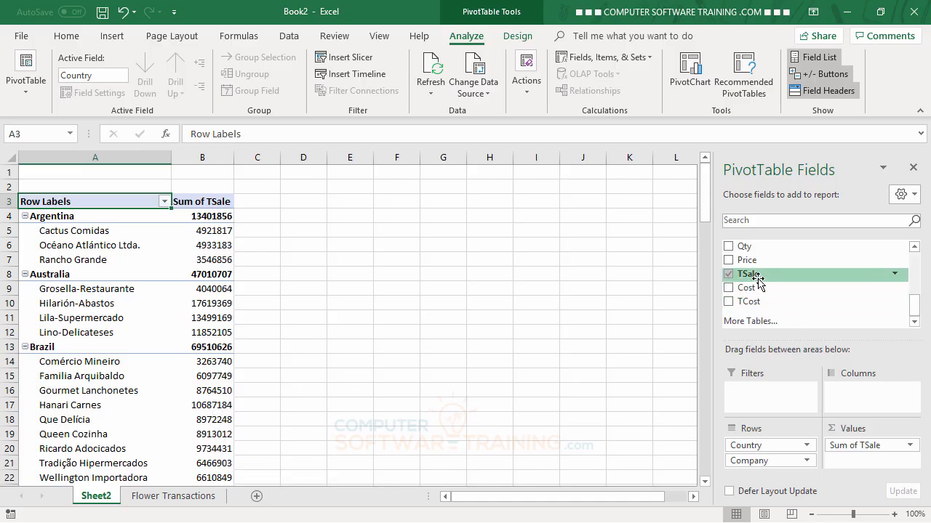
Add TSale to the values a second time and show that copy as % of Parent Row Total.
left_click_drag(754, 276, 855, 464)
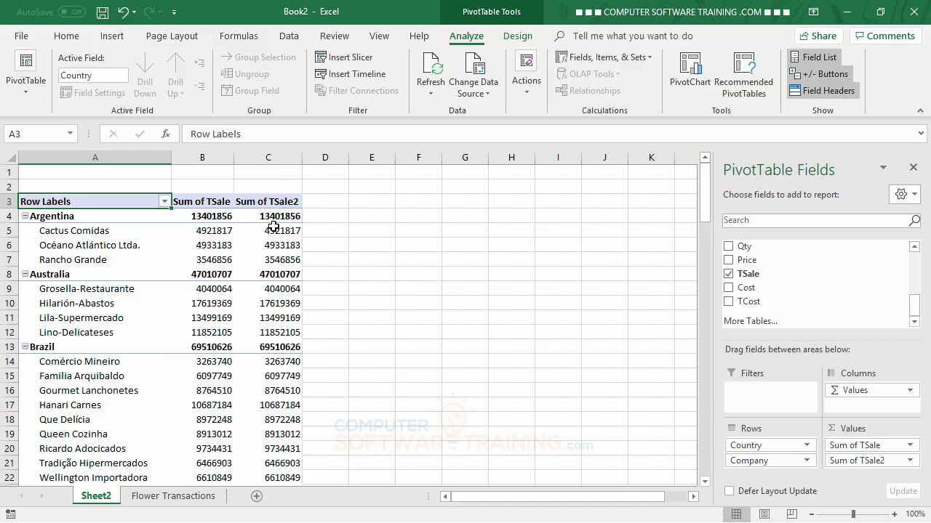
mouse_move(295, 308)
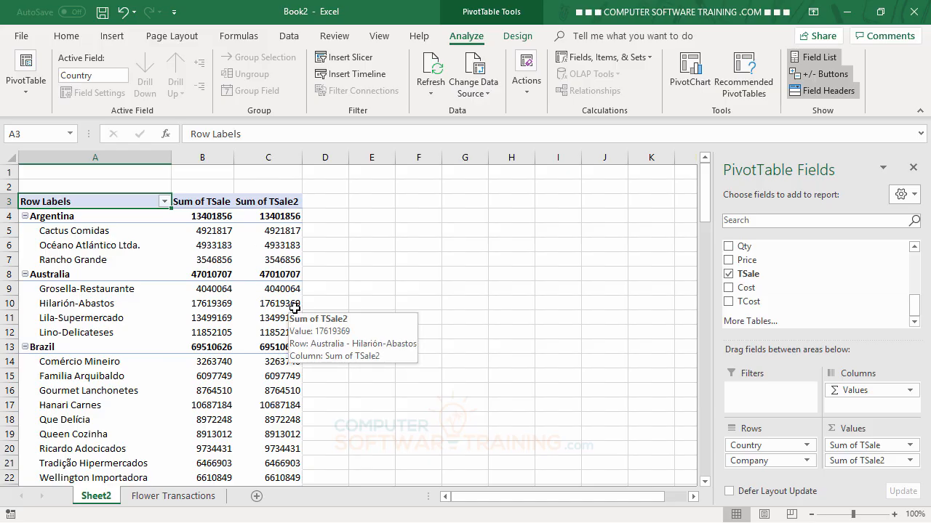
double_click(271, 203)
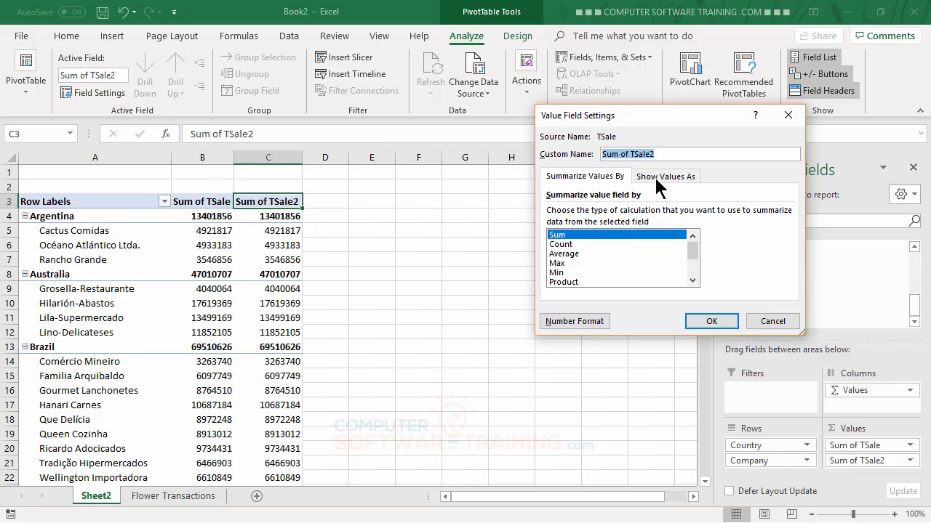
left_click(655, 177)
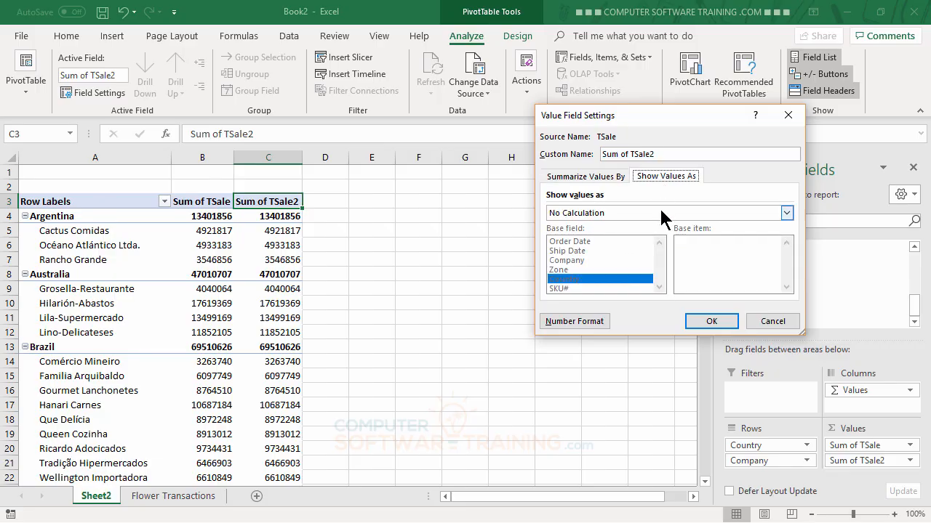
left_click(661, 212)
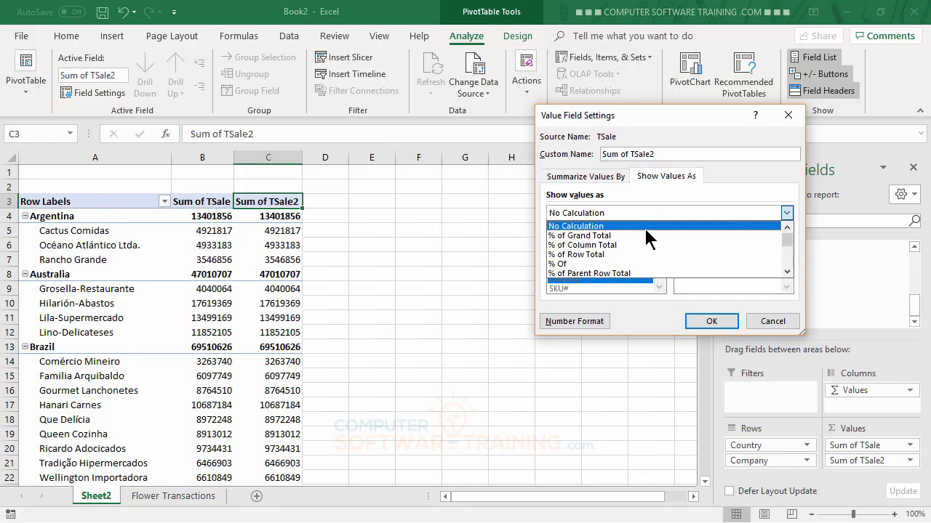
left_click(565, 274)
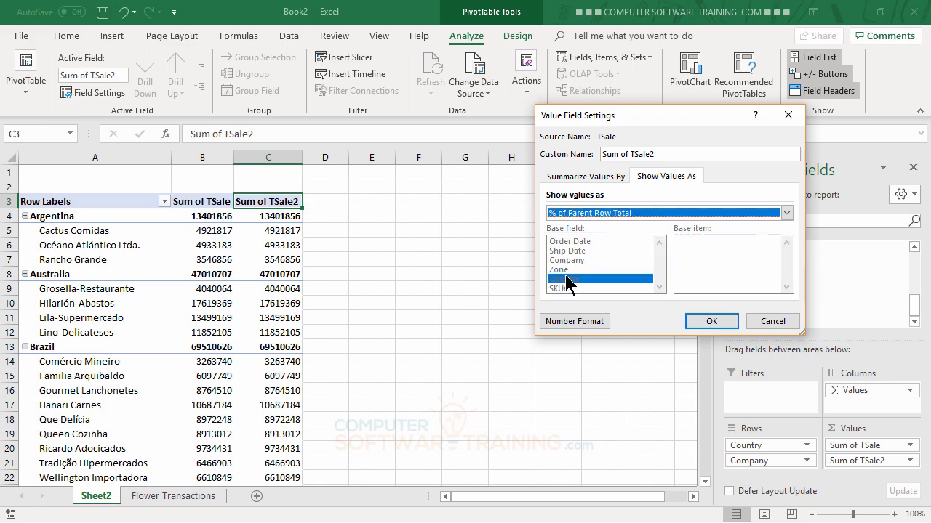
left_click(714, 322)
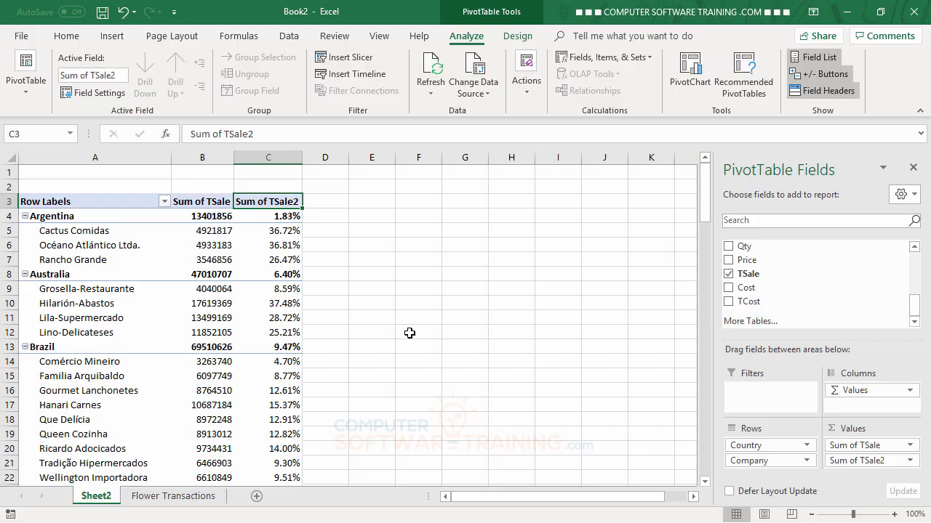
Compare the sales sums and parent-row percentages for Argentina and its companies Cactus Comidas and Océano Atlántico Ltda.
left_click(287, 216)
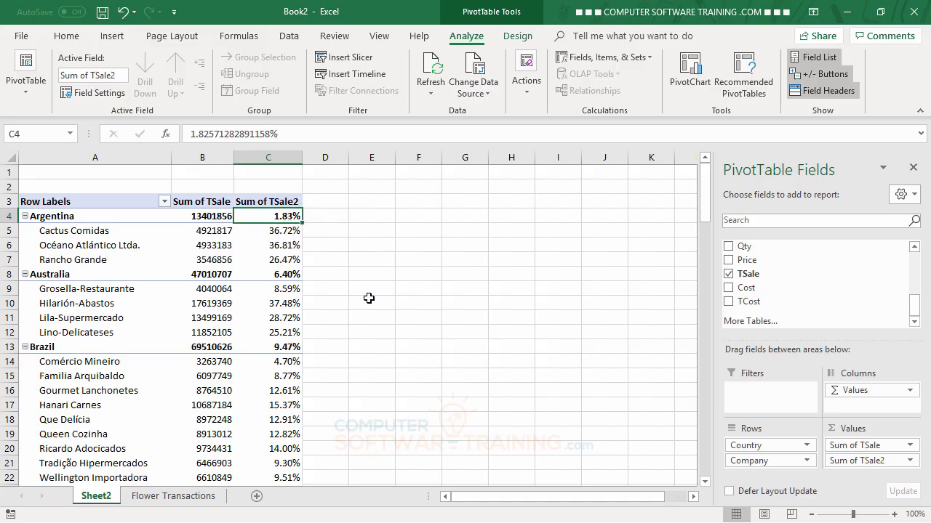
left_click(207, 217)
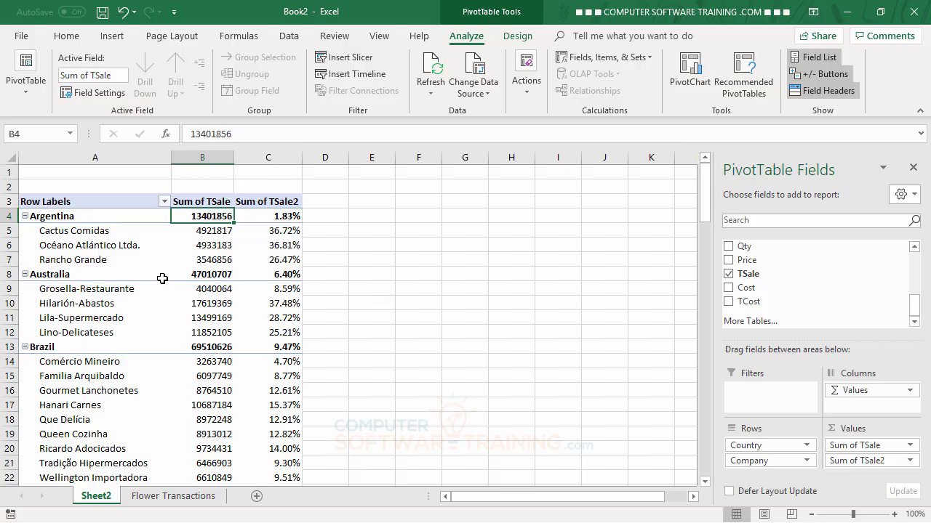
left_click(287, 231)
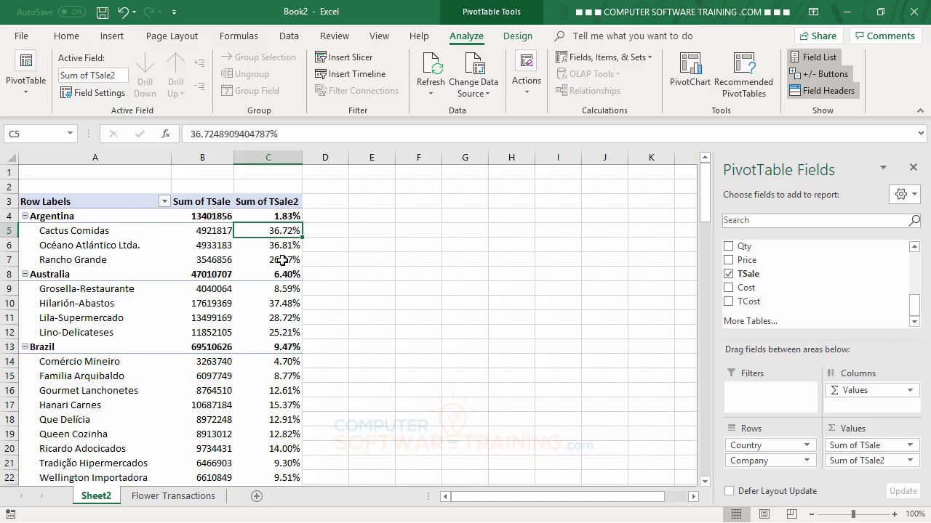
left_click(208, 235)
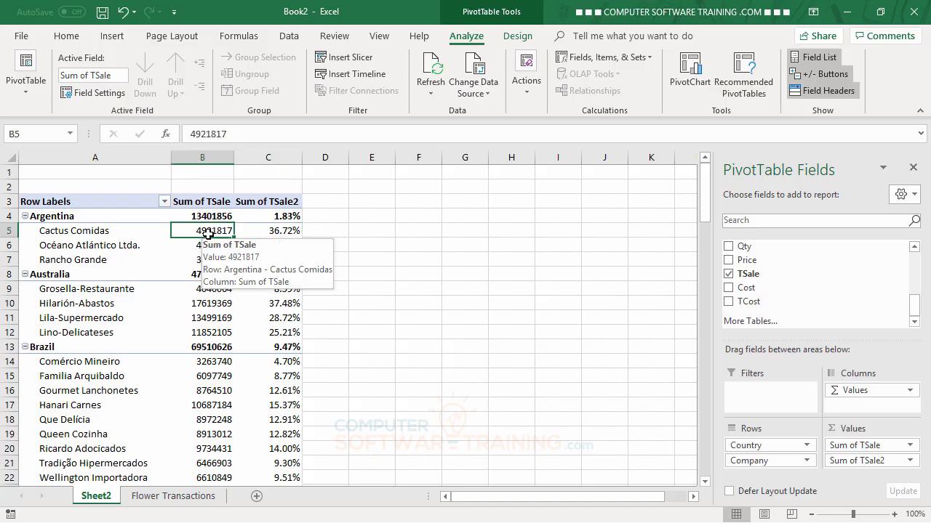
left_click(210, 217)
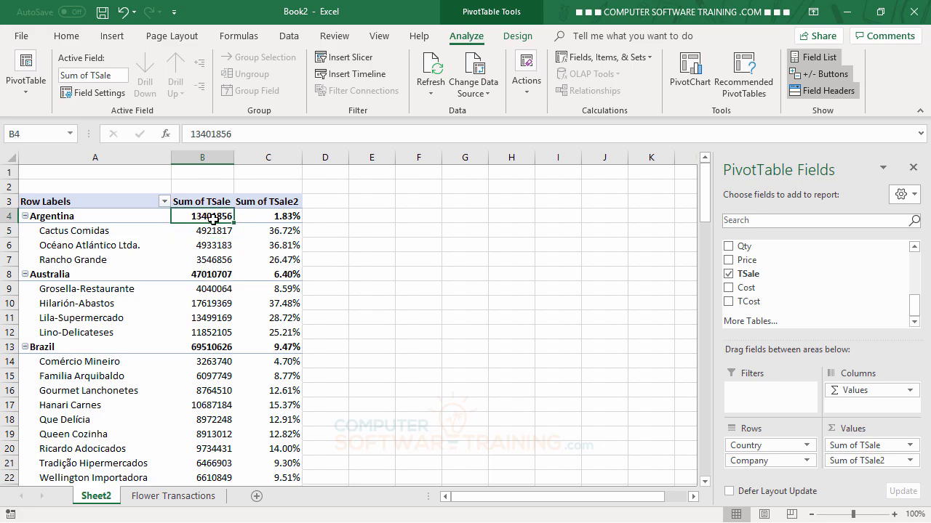
left_click(270, 234)
left_click(210, 245)
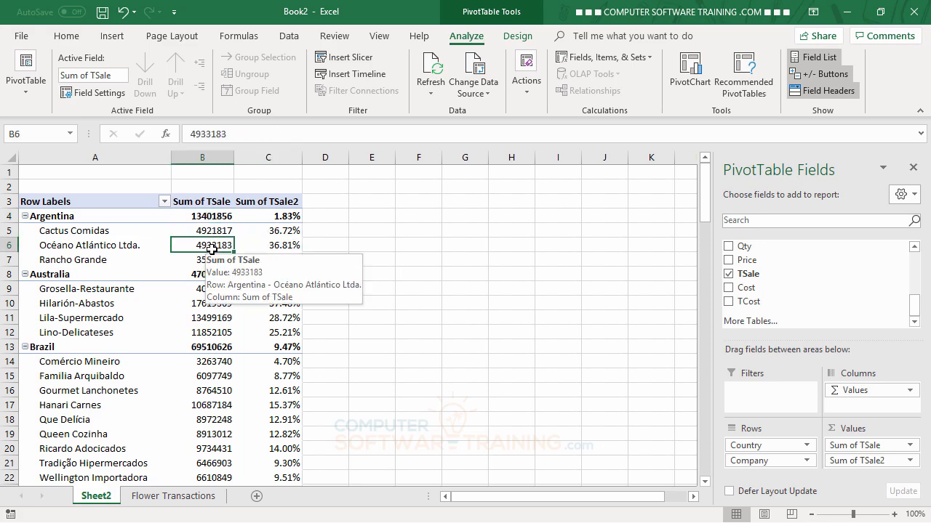
left_click(216, 217)
left_click(285, 247)
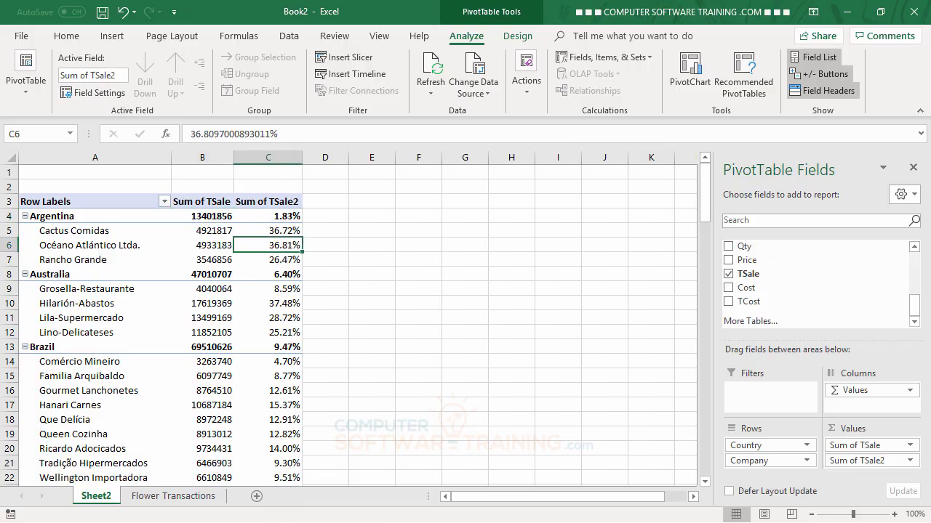
Add TSale to the values a third time and show that copy as % of Column Total.
left_click_drag(746, 275, 854, 469)
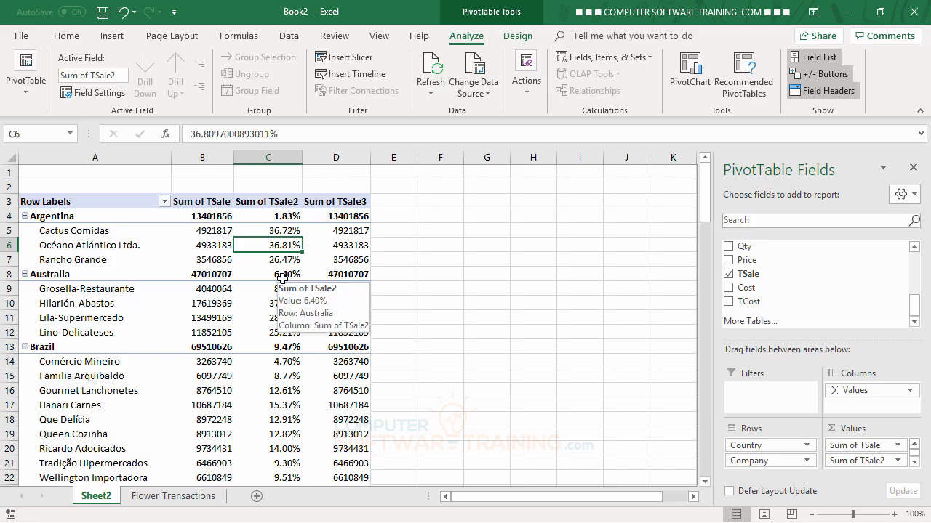
mouse_move(284, 442)
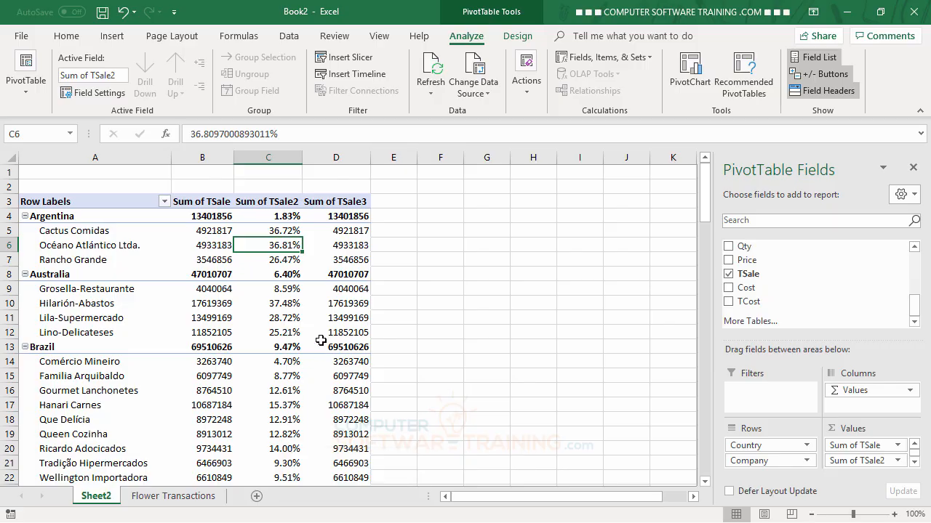
double_click(339, 203)
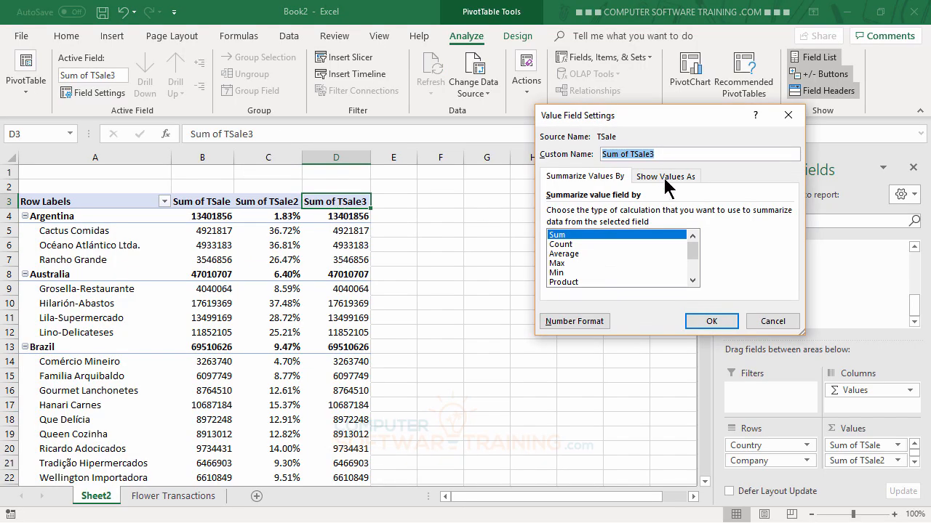
left_click(666, 181)
left_click(640, 215)
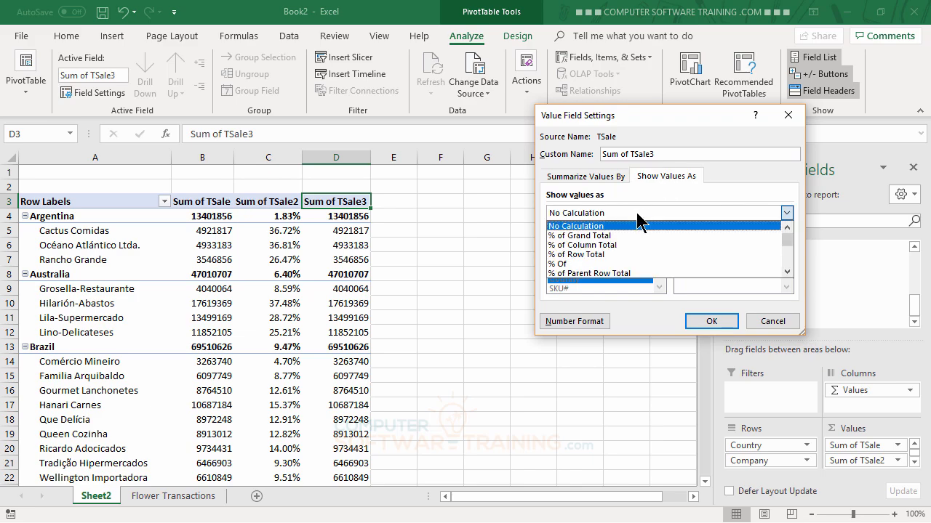
left_click(585, 246)
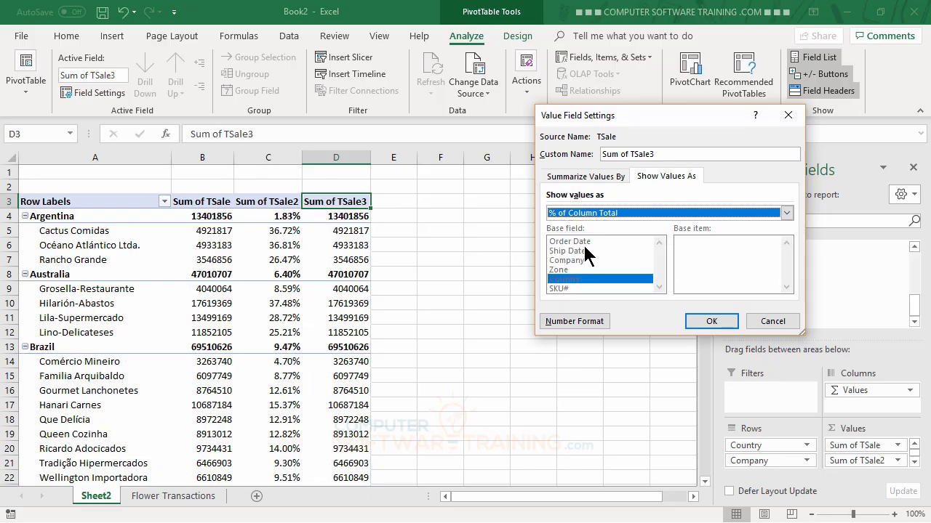
left_click(709, 321)
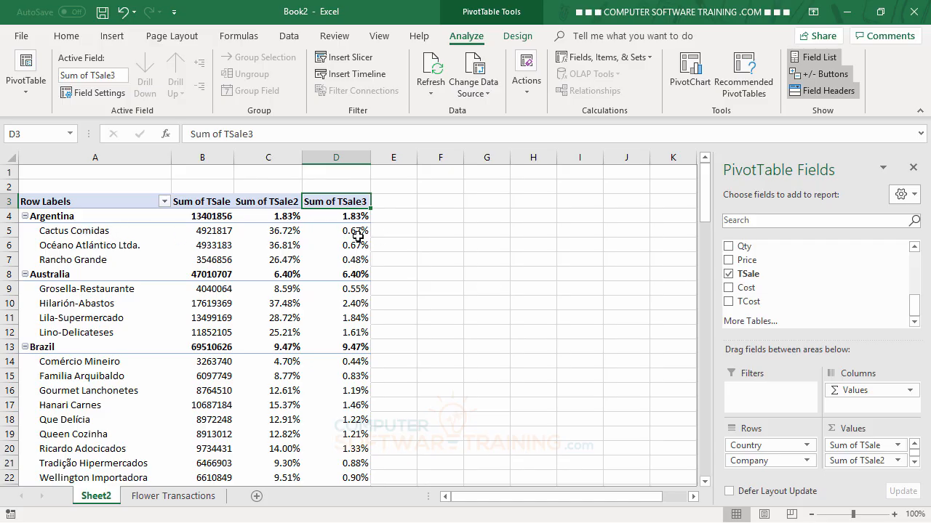
Rename the Sum of TSale column heading to "Revenue".
mouse_move(363, 233)
scroll(373, 376, "down", 13)
scroll(372, 383, "up", 8)
scroll(371, 383, "up", 5)
left_click(199, 202)
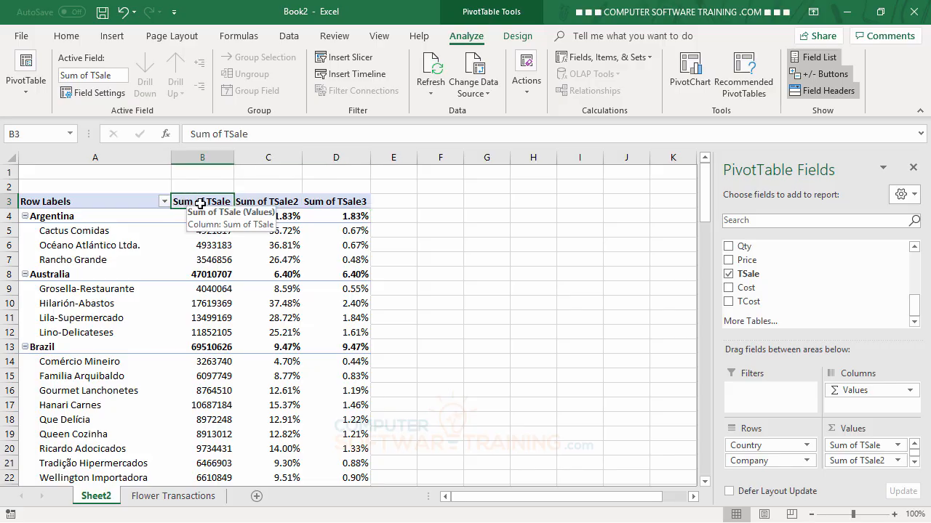
type("Rev")
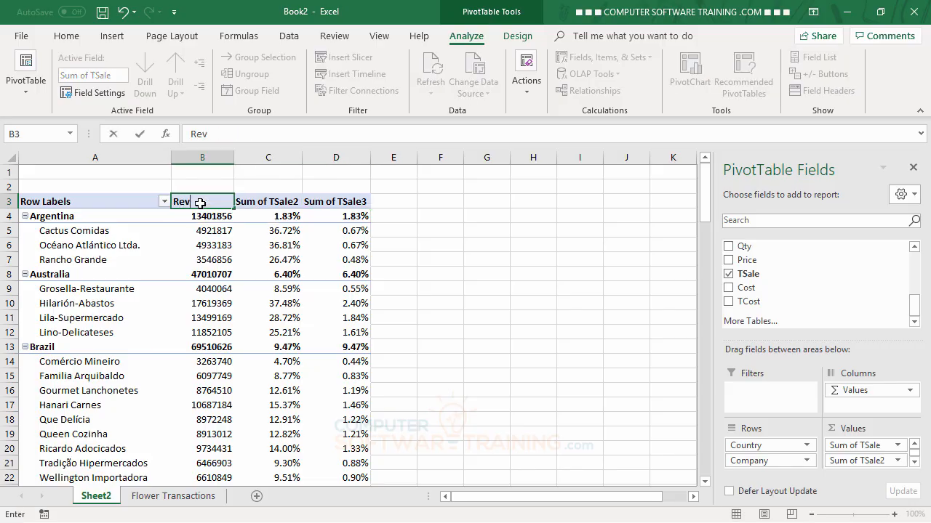
type("enue")
key("Tab")
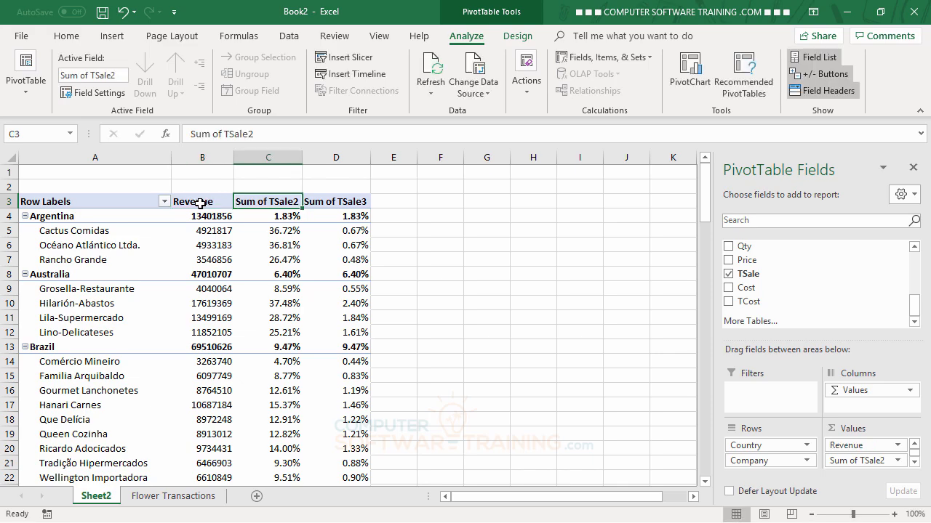
Rename the Sum of TSale2 heading to "Rev/%" and the Sum of TSale3 heading to "RT/%".
type("Rev/")
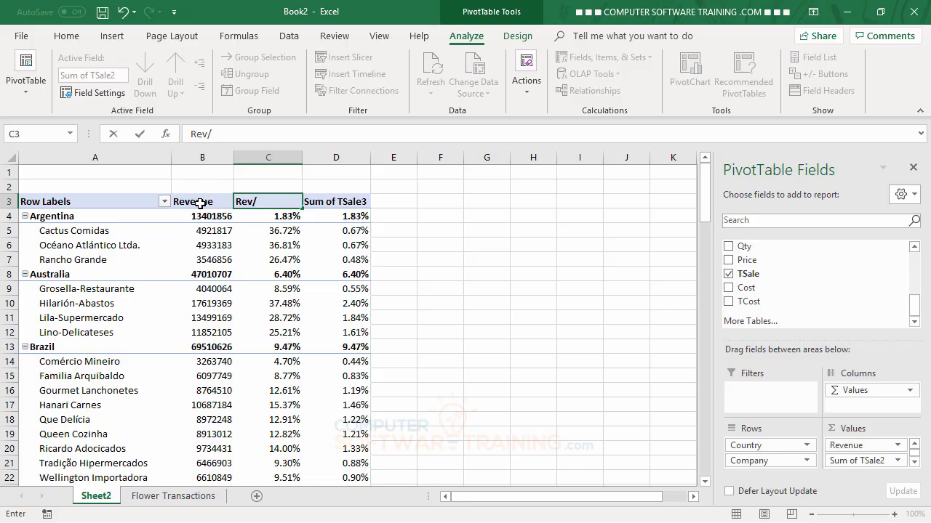
type("%")
key("Tab")
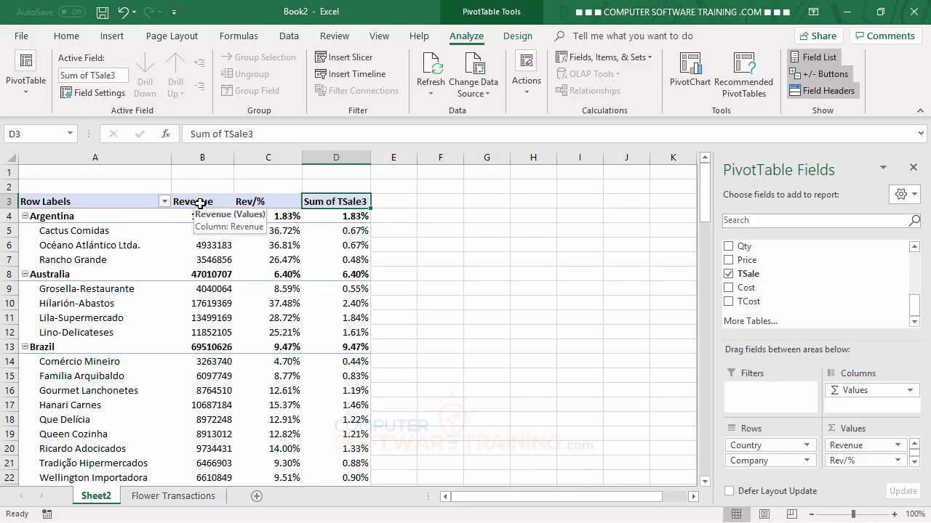
type("R")
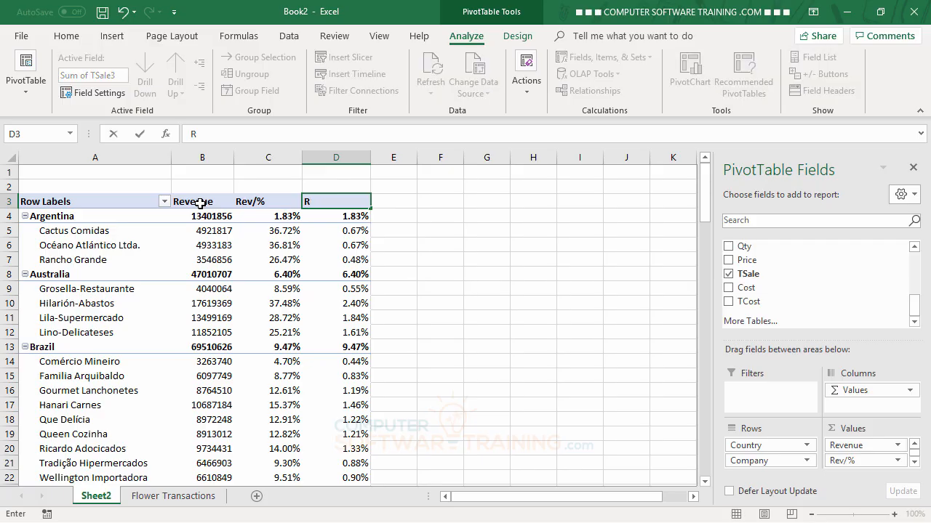
type("T/%")
key("Return")
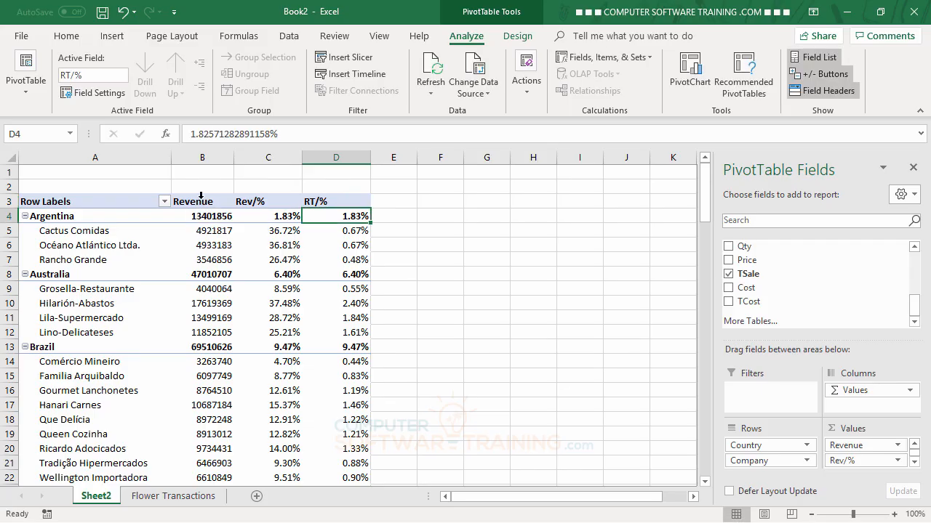
Format the Revenue value field as Number with 0 decimal places and the 1000 separator.
double_click(196, 203)
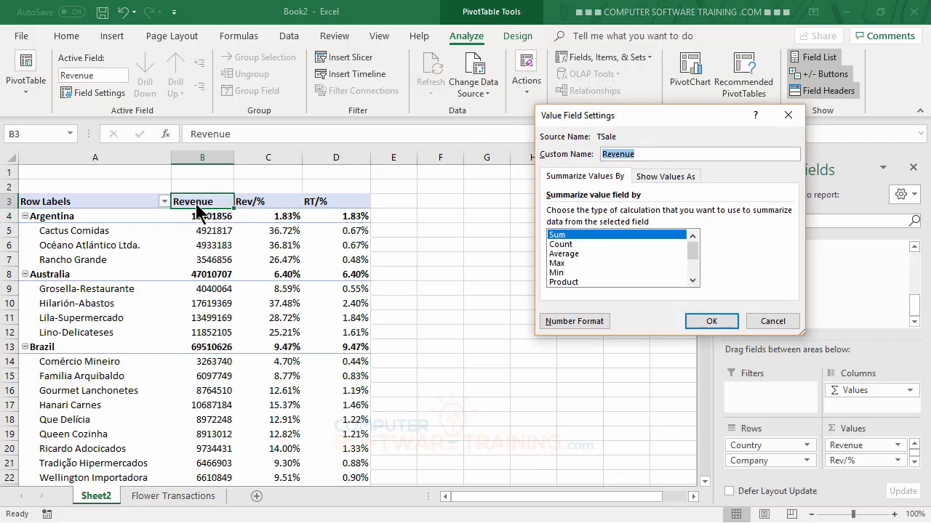
left_click(575, 321)
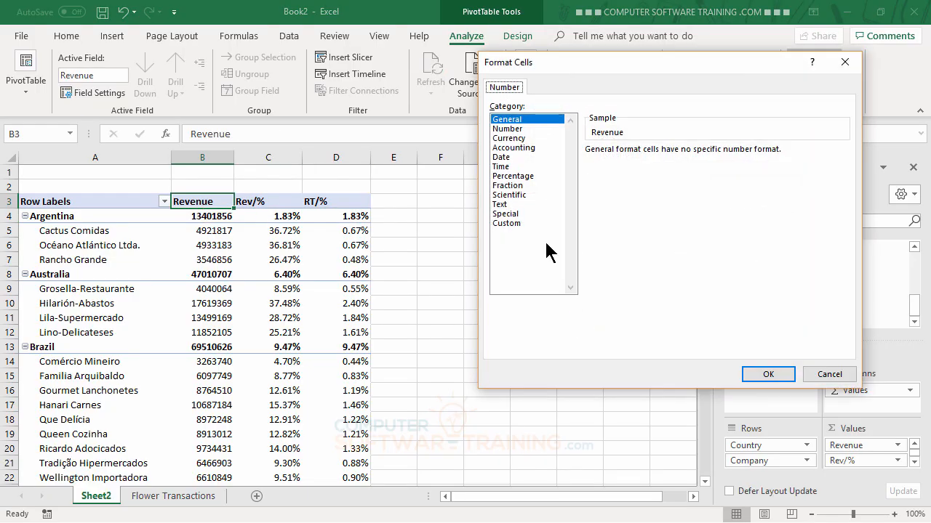
left_click(508, 129)
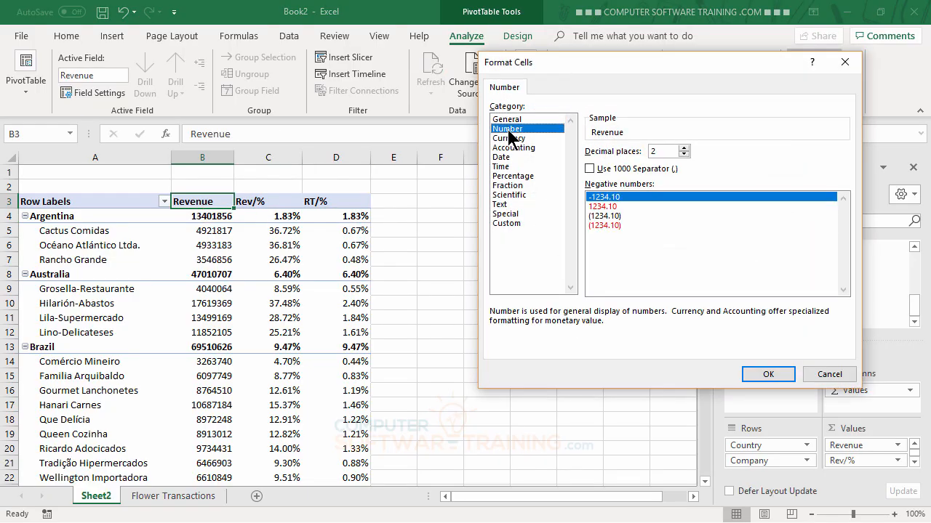
left_click(683, 154)
left_click(683, 154)
left_click(593, 171)
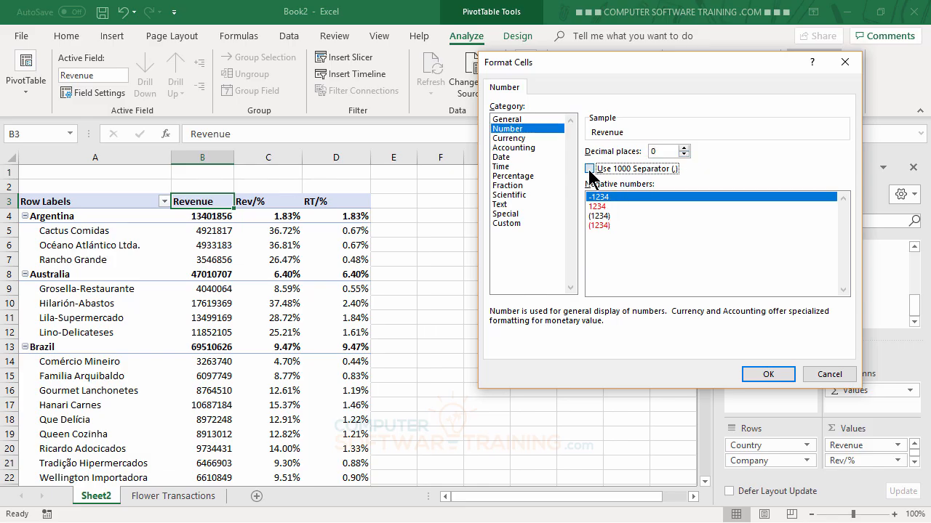
left_click(763, 373)
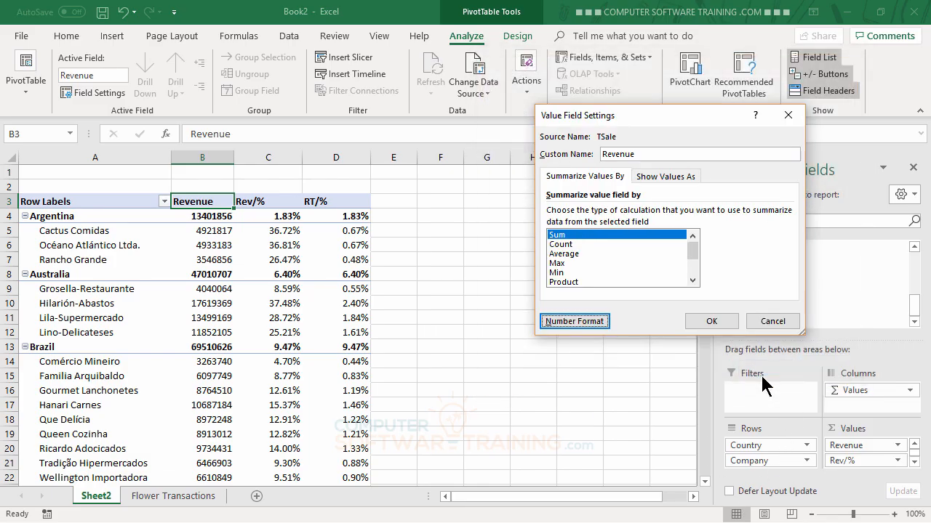
left_click(712, 321)
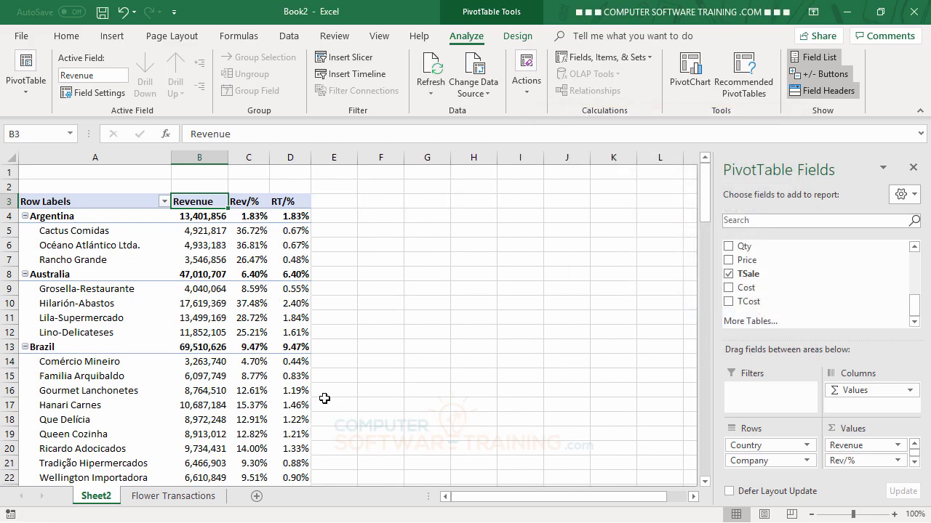
Enable merging and centering of cells with labels in the PivotTable's layout options.
left_click(182, 232)
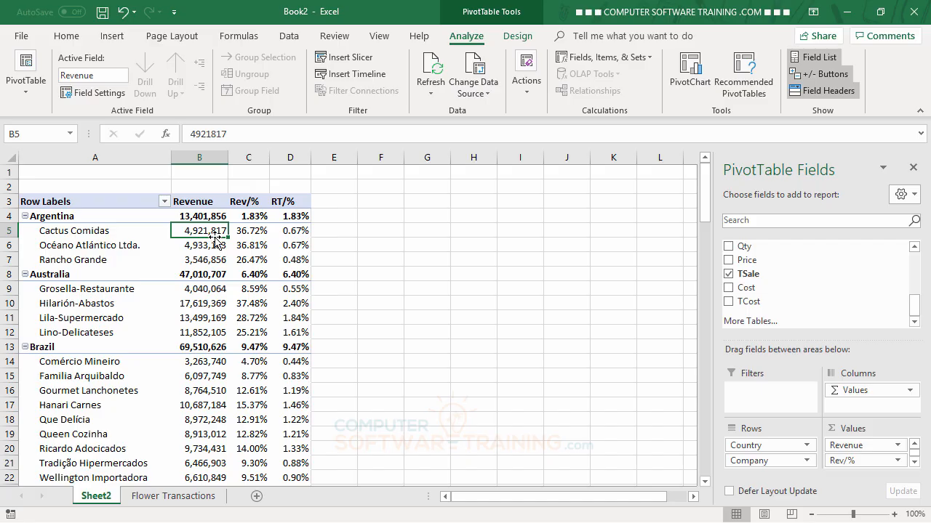
left_click(25, 80)
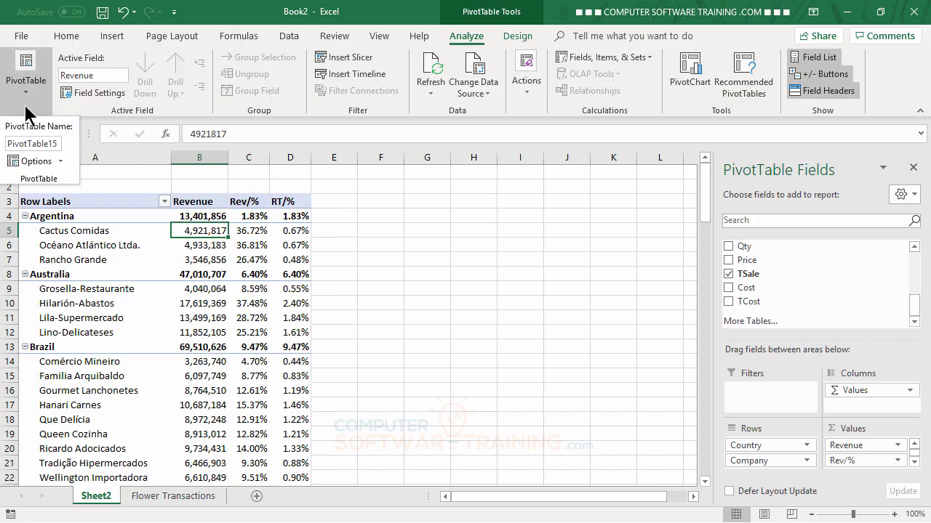
left_click(35, 162)
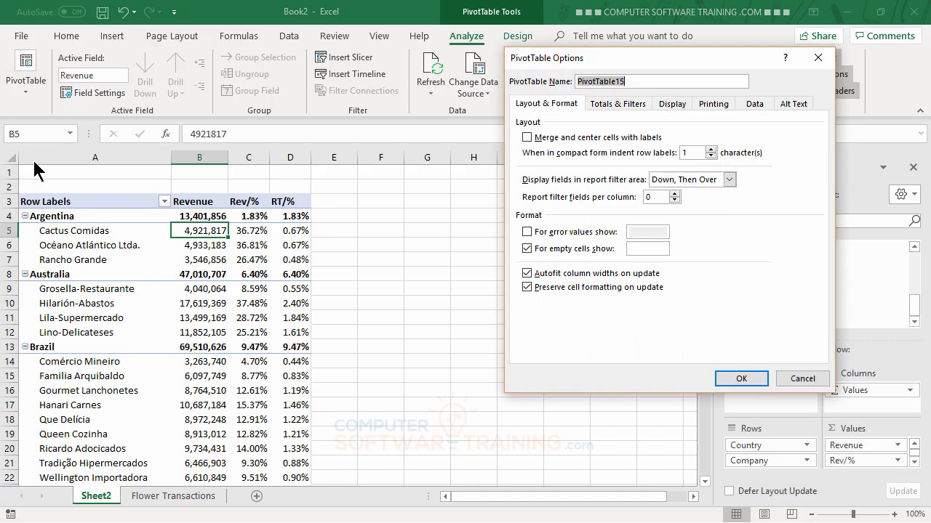
left_click(574, 140)
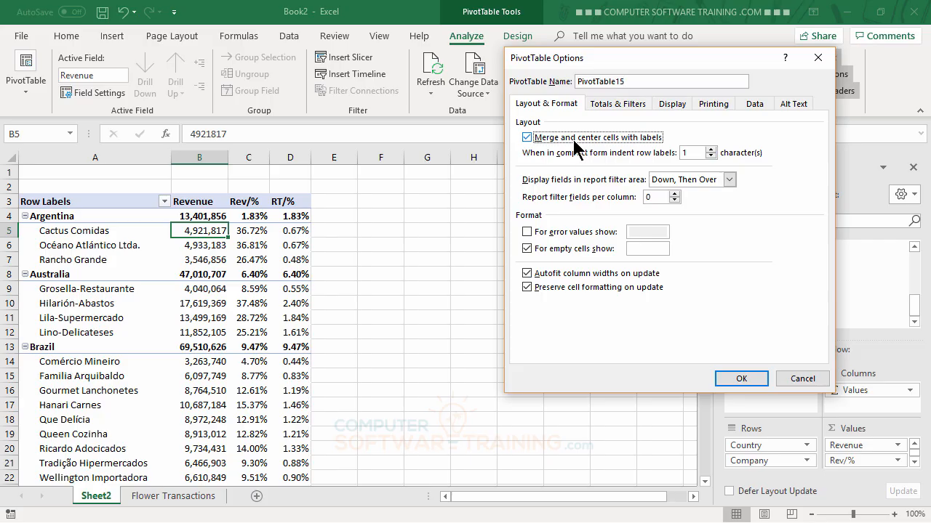
left_click(743, 378)
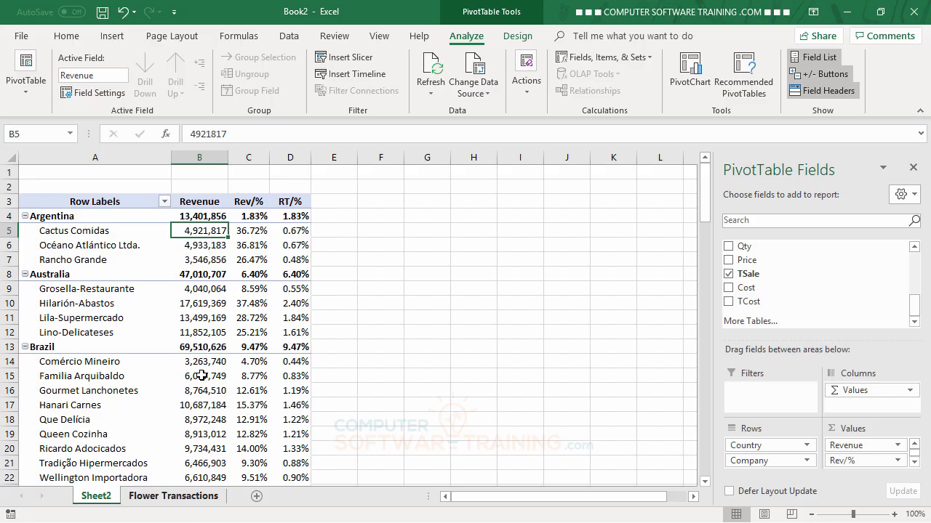
Copy the entire PivotTable and paste the duplicate beside it starting at cell F3.
left_click(90, 232)
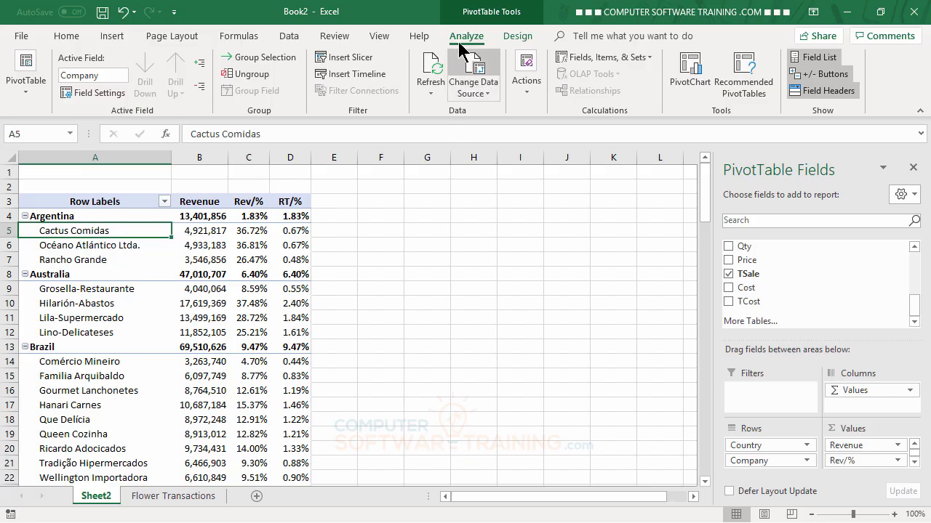
left_click(527, 93)
left_click(555, 157)
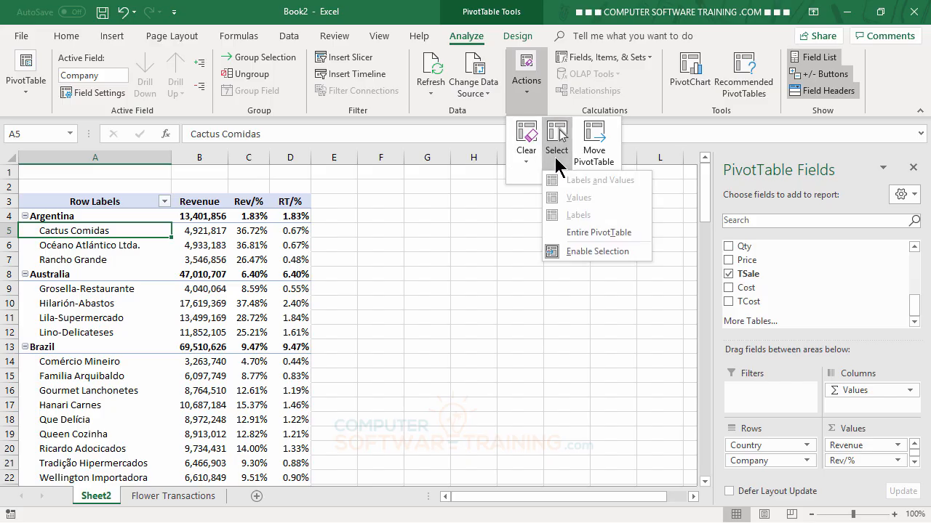
left_click(592, 232)
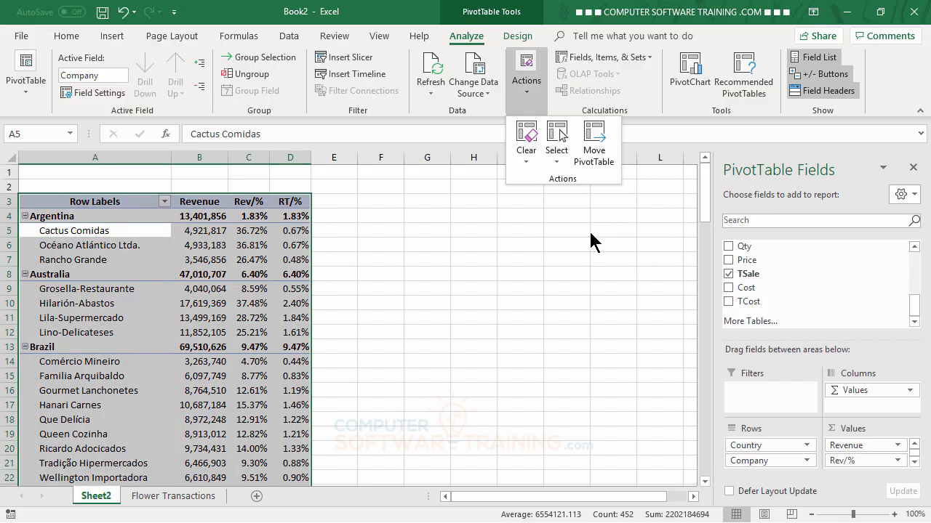
right_click(196, 245)
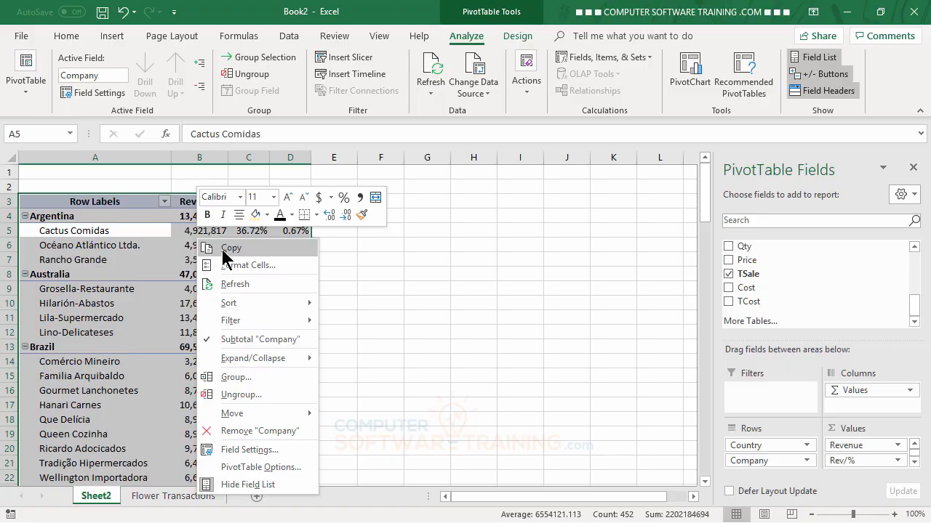
left_click(226, 249)
left_click(368, 204)
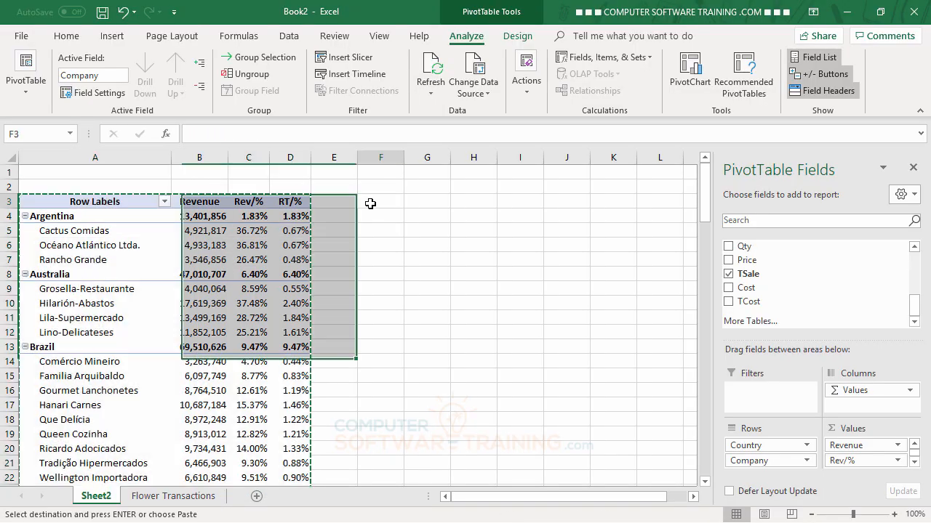
right_click(371, 205)
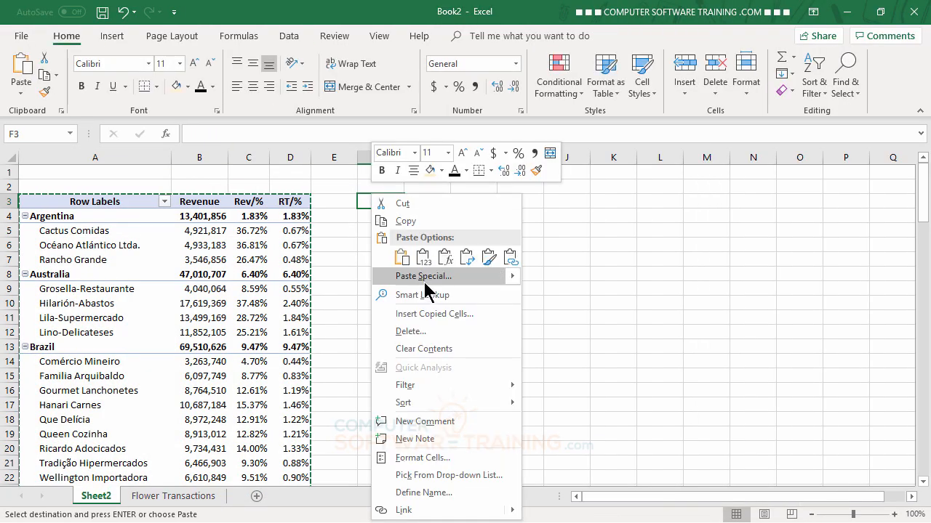
left_click(402, 261)
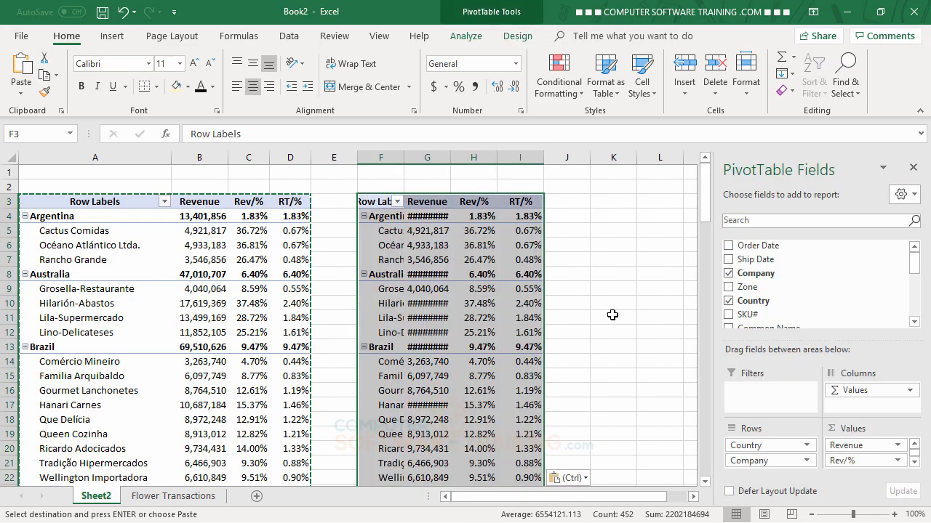
Autofit columns F through I to the copied PivotTable's contents and narrow the empty column E between the two tables.
left_click(613, 311)
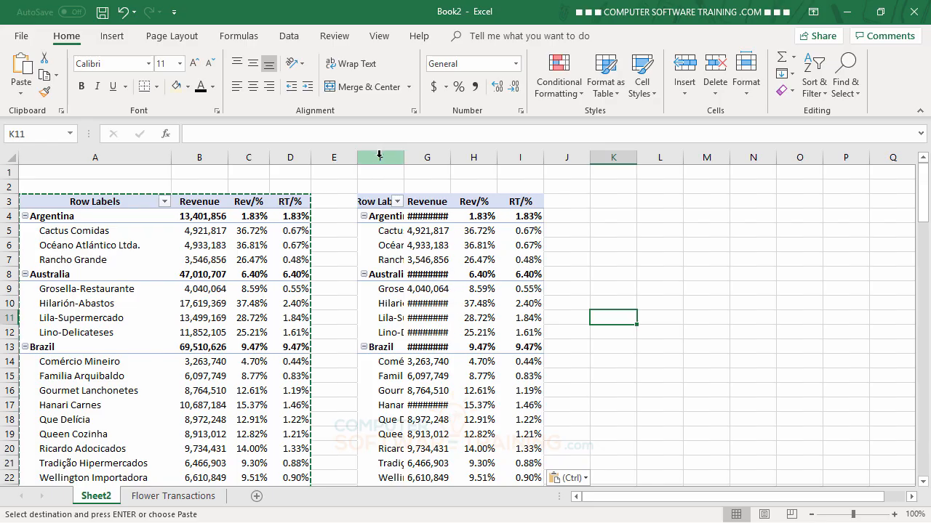
left_click_drag(378, 154, 520, 156)
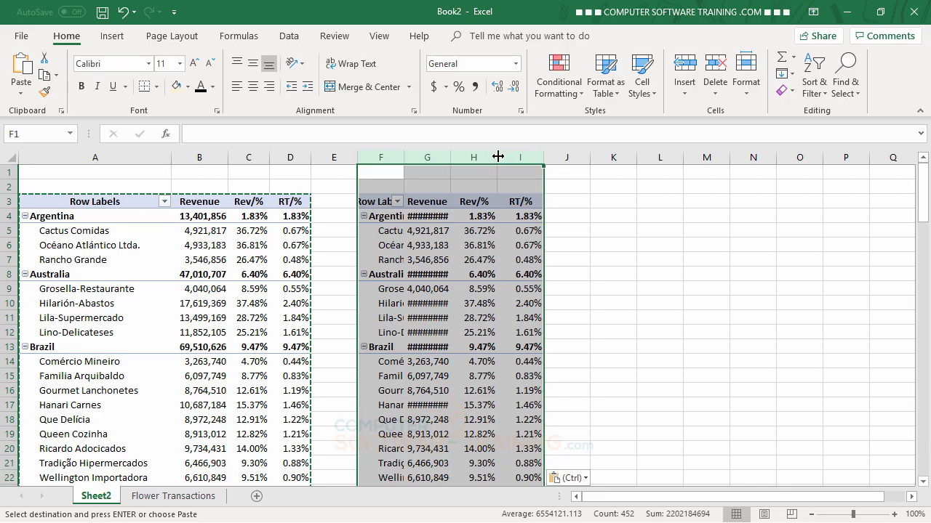
double_click(498, 158)
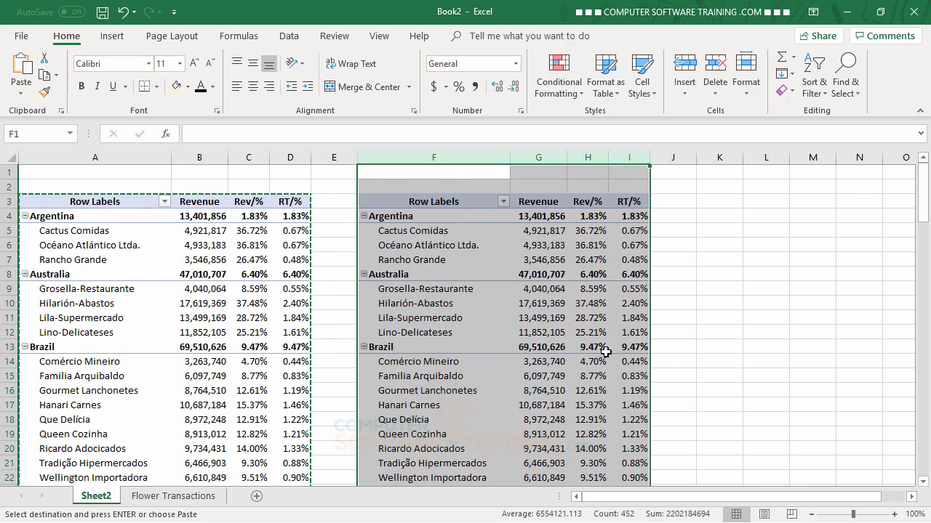
left_click(746, 359)
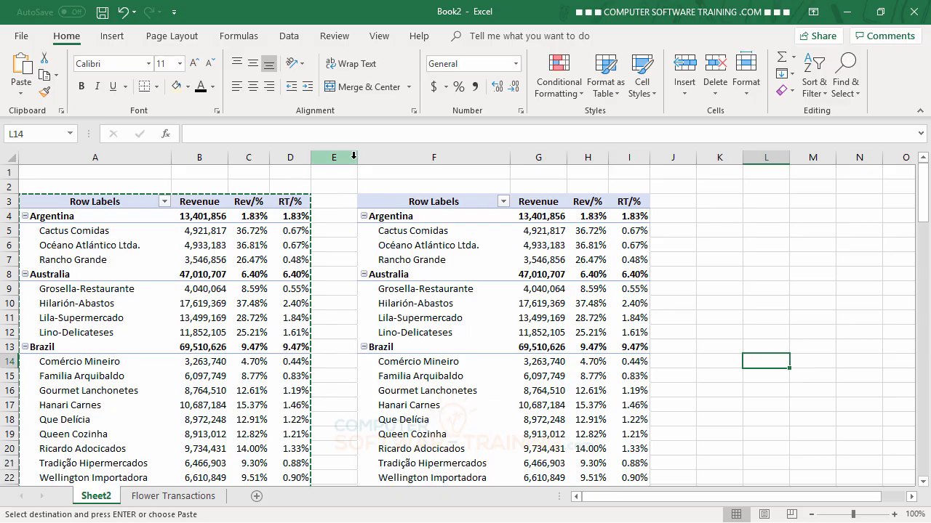
left_click_drag(357, 158, 329, 158)
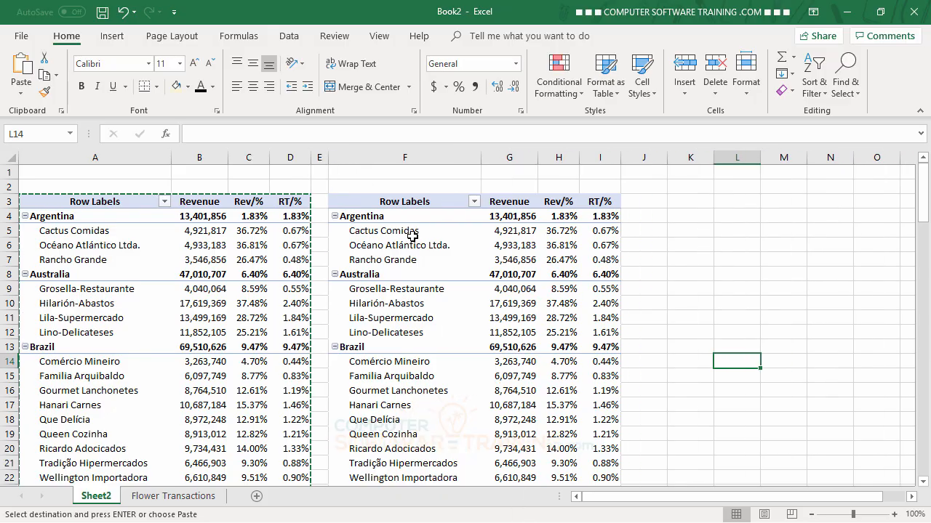
key("Escape")
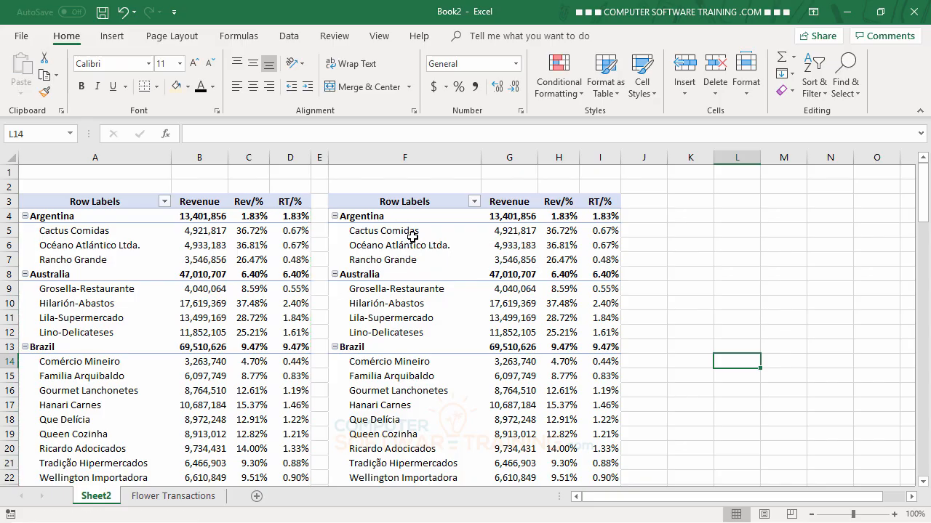
Remove Revenue, Rev/% and RT/% from the values of the copied PivotTable in column F.
left_click(423, 239)
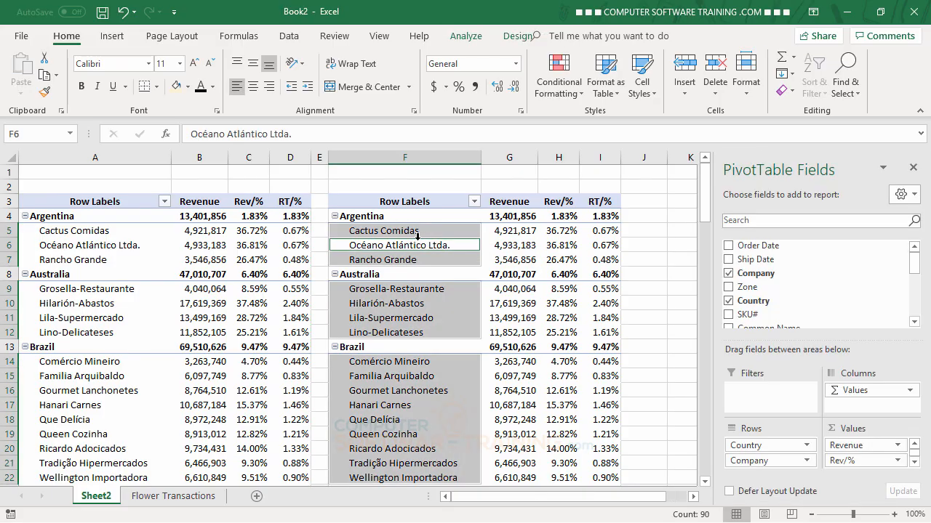
left_click(408, 232)
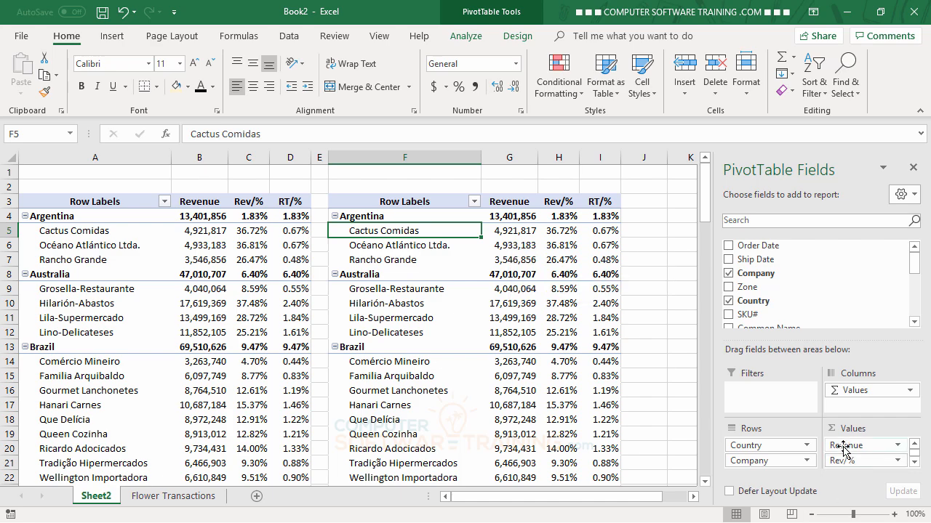
left_click_drag(844, 450, 649, 376)
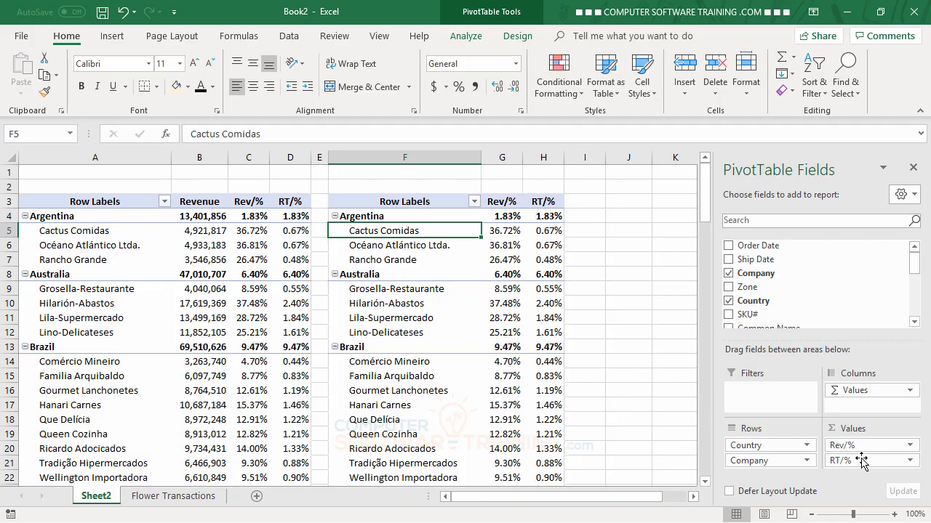
left_click_drag(849, 449, 666, 373)
left_click_drag(848, 449, 622, 353)
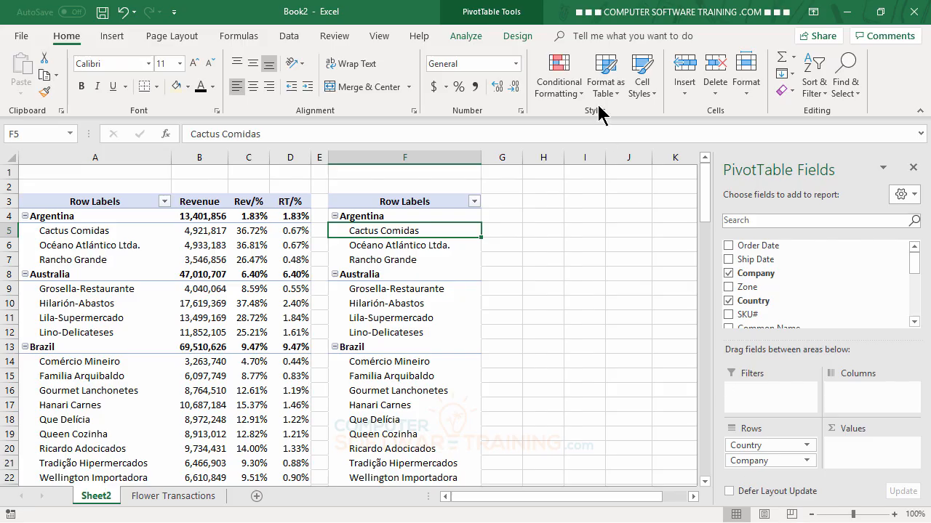
Insert a calculated field named PR with the formula =TSale-TCost in the copied PivotTable.
left_click(466, 40)
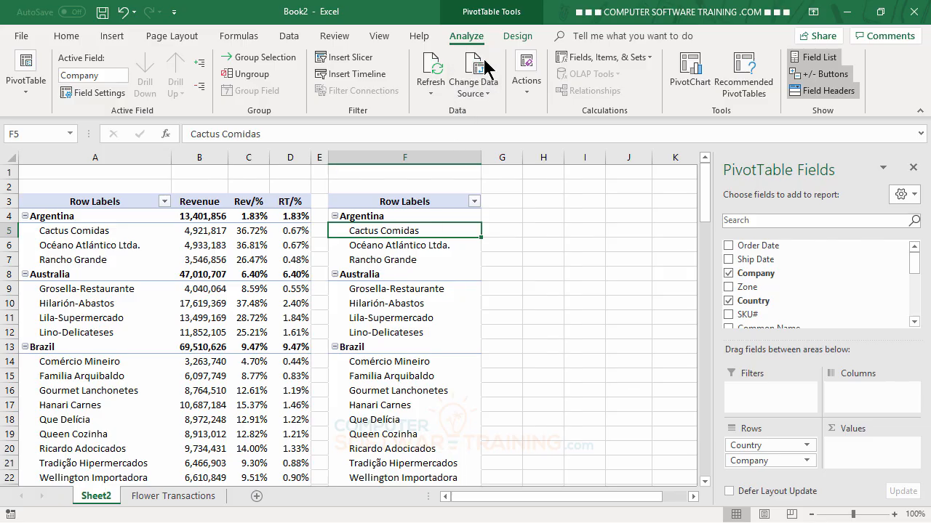
left_click(595, 61)
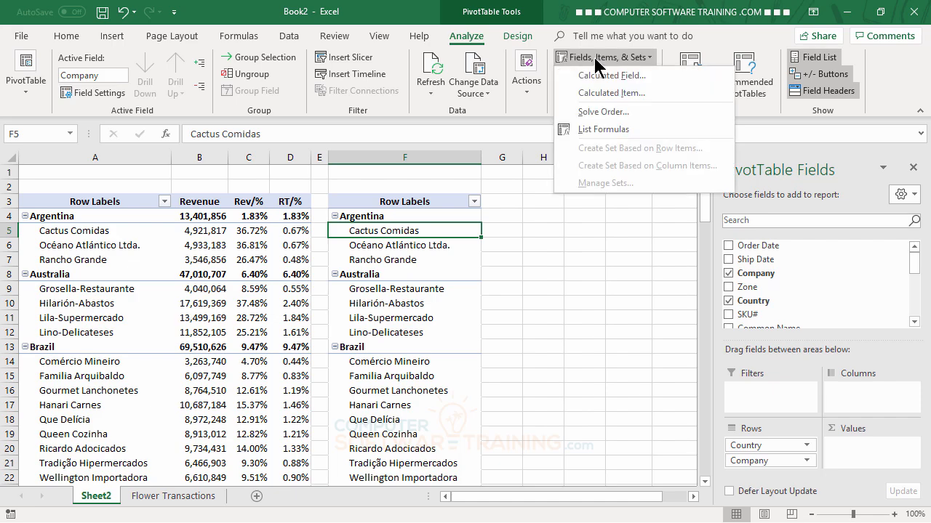
left_click(598, 77)
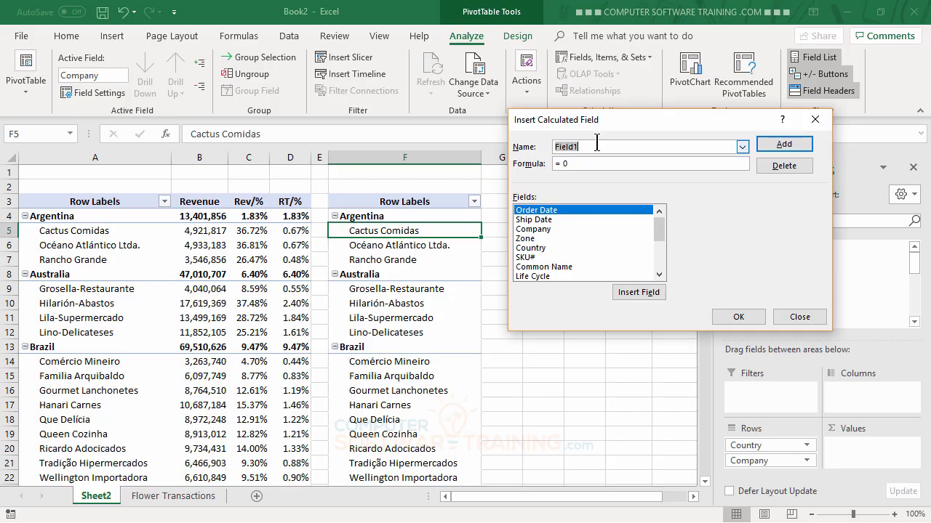
type("PR")
left_click_drag(576, 163, 544, 162)
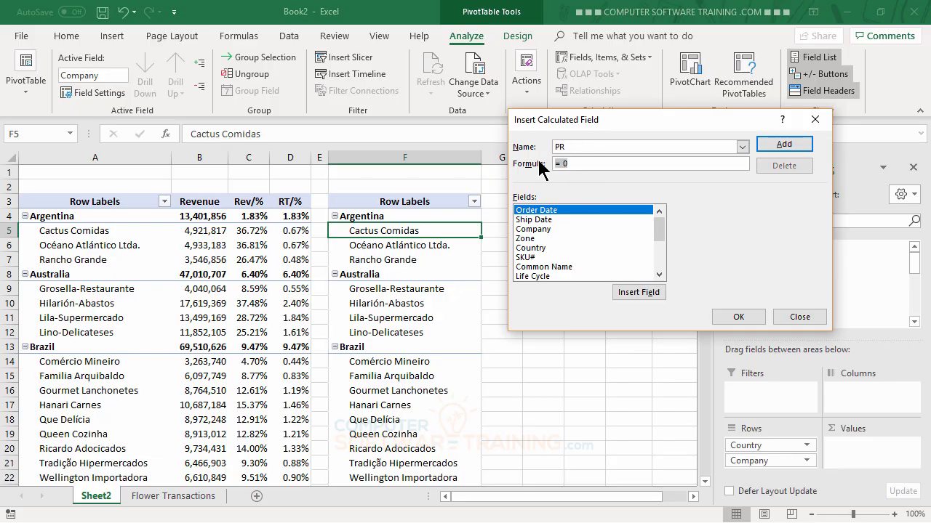
scroll(661, 247, "down", 4)
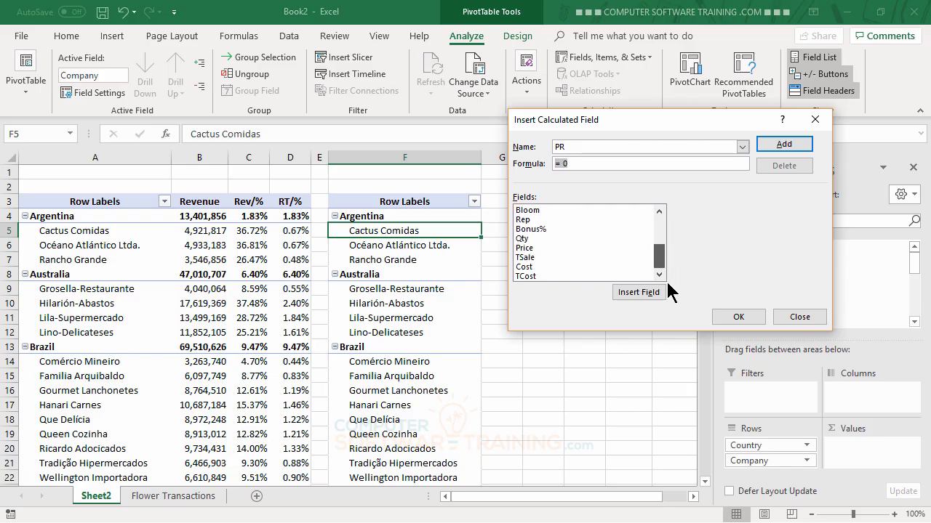
double_click(525, 257)
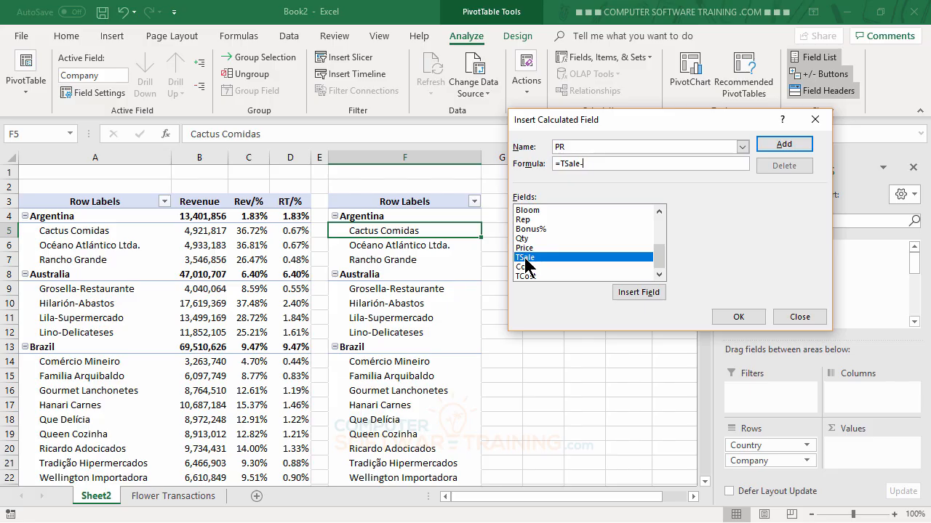
double_click(531, 276)
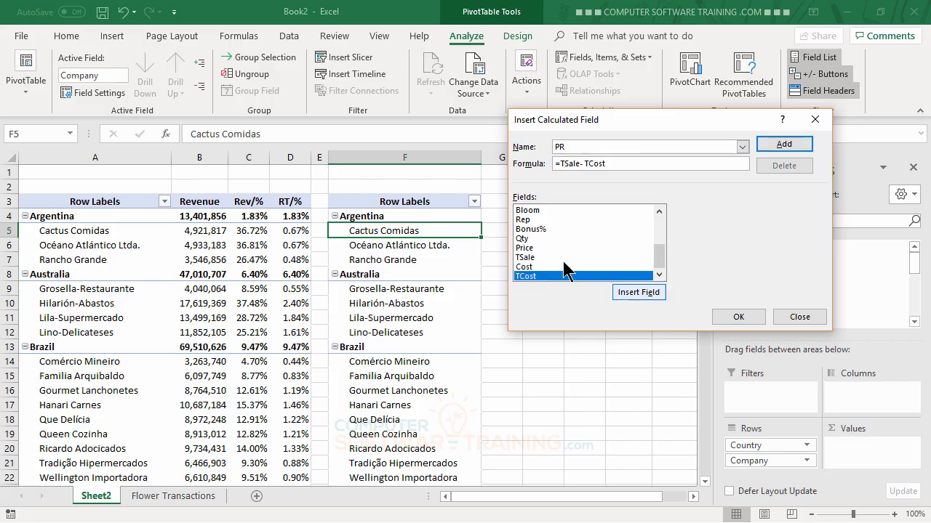
left_click(738, 317)
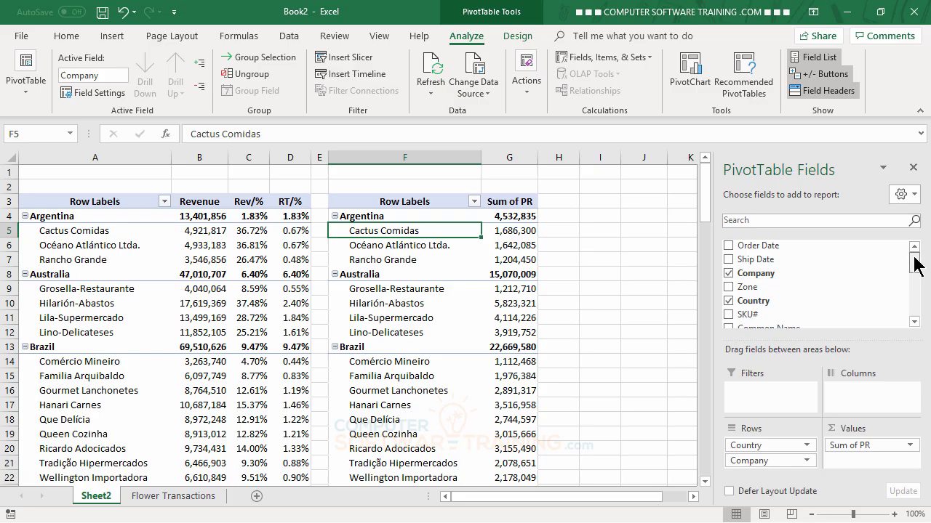
Add the PR field to the copied PivotTable's values two more times and enlarge the field areas to fit all three entries.
left_click_drag(914, 263, 916, 312)
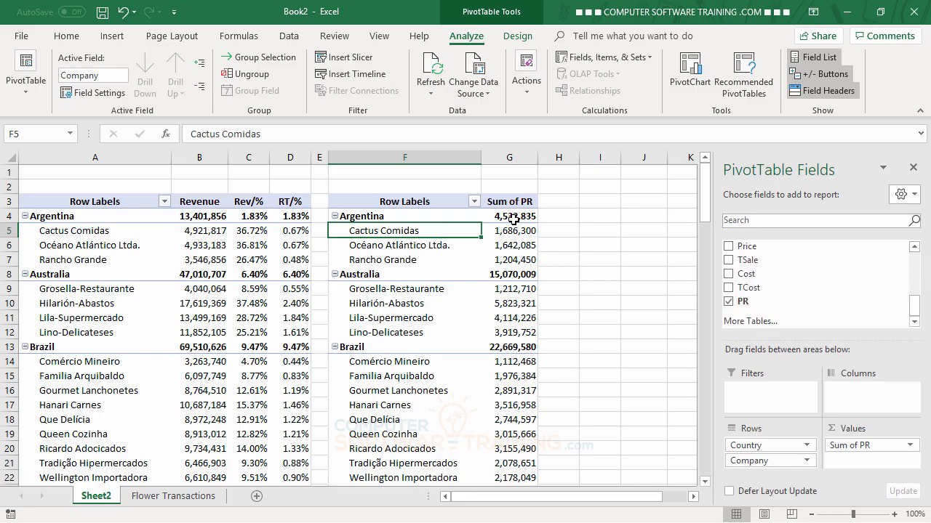
left_click_drag(749, 305, 847, 445)
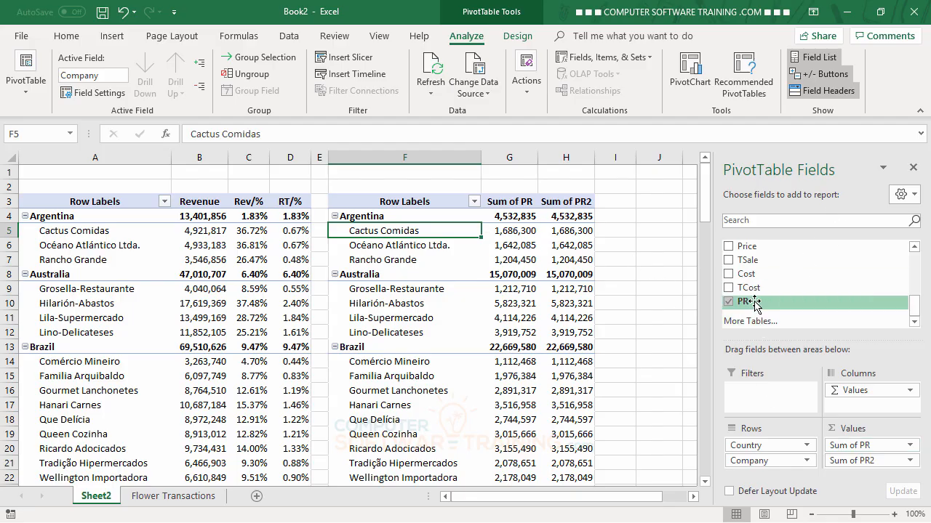
left_click_drag(753, 306, 851, 462)
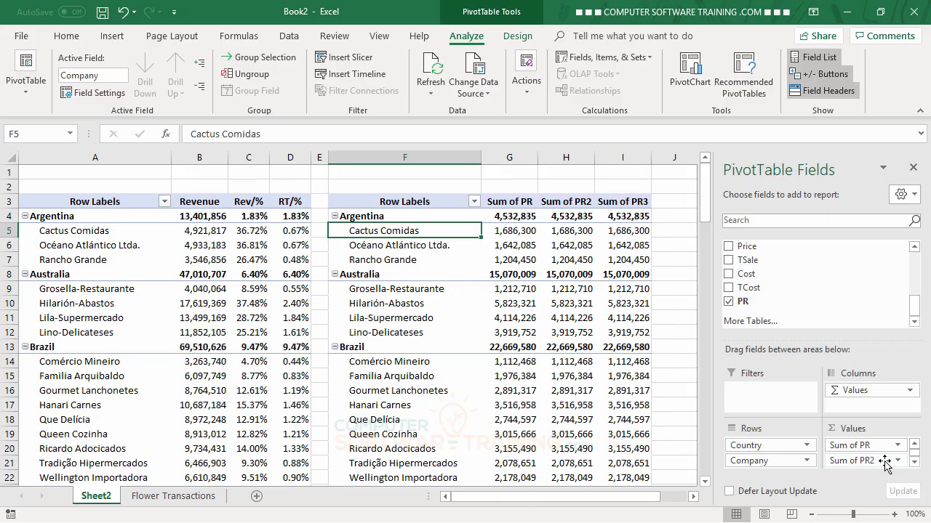
left_click_drag(823, 339, 823, 298)
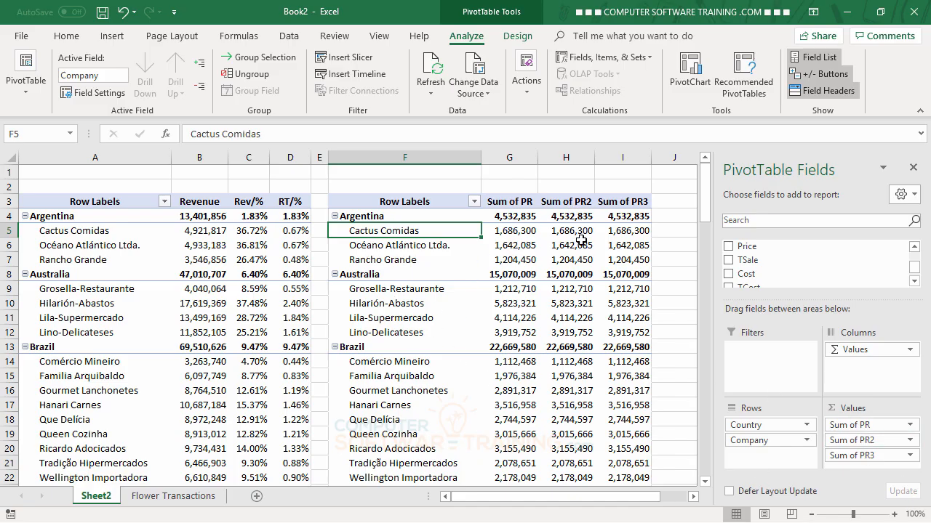
Show the Sum of PR2 values as % of Parent Row Total.
double_click(565, 202)
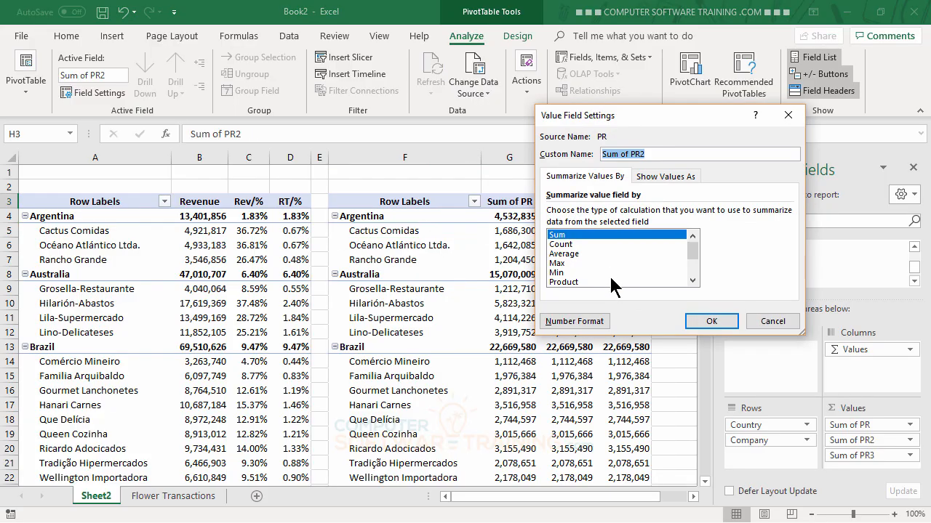
left_click(654, 178)
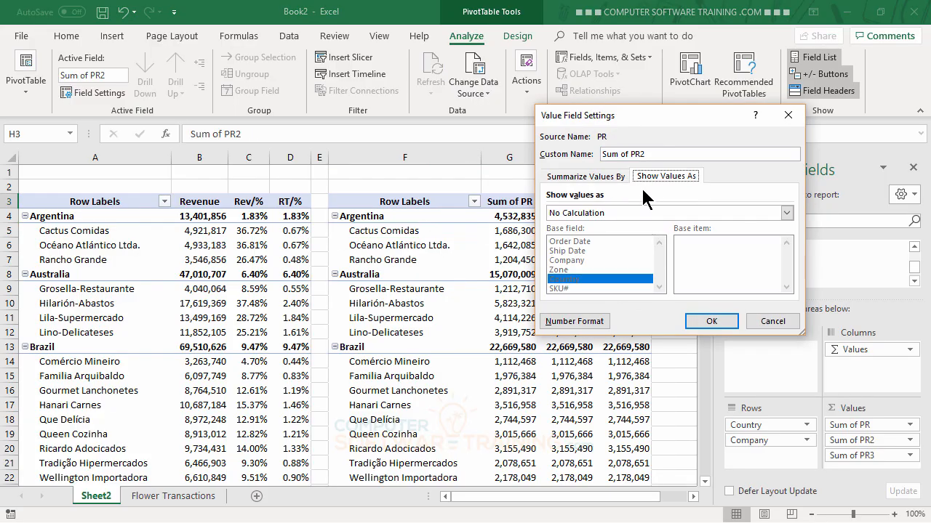
left_click(645, 213)
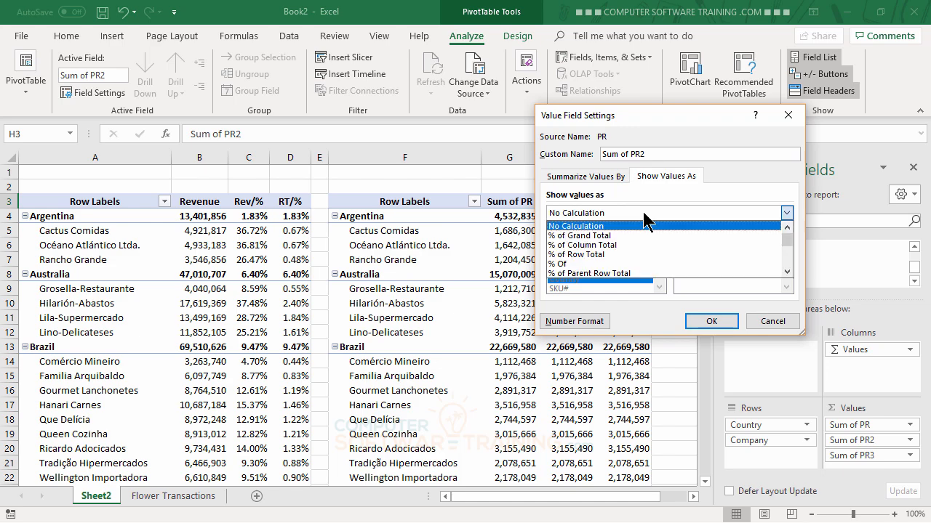
left_click(585, 273)
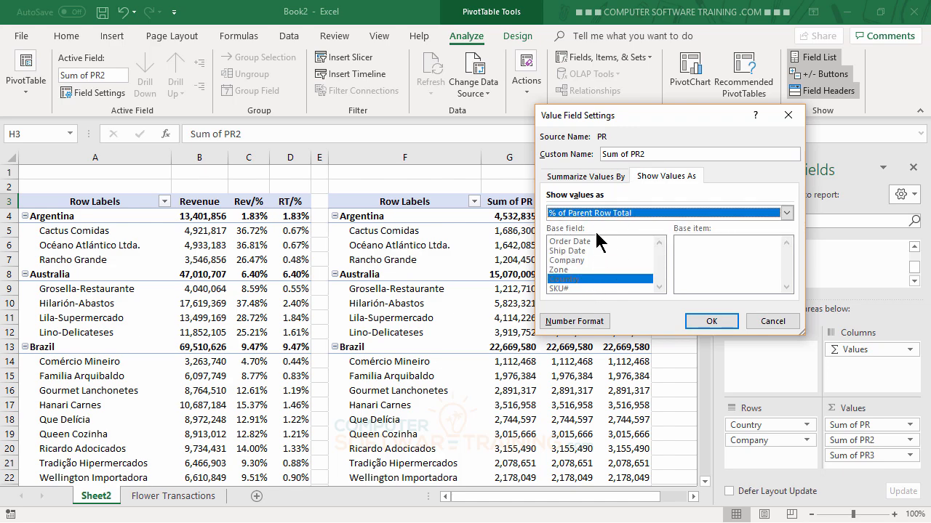
left_click(706, 321)
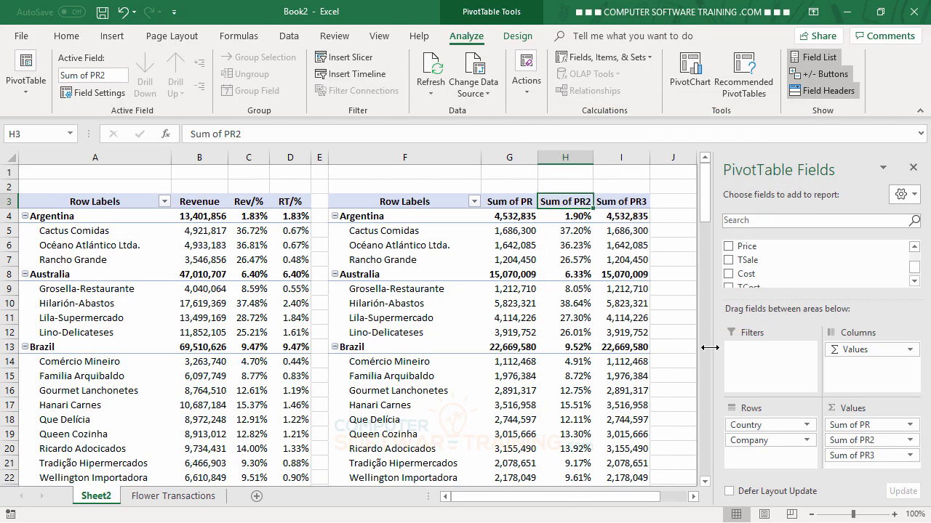
Show the Sum of PR3 values as % of Column Total.
double_click(617, 202)
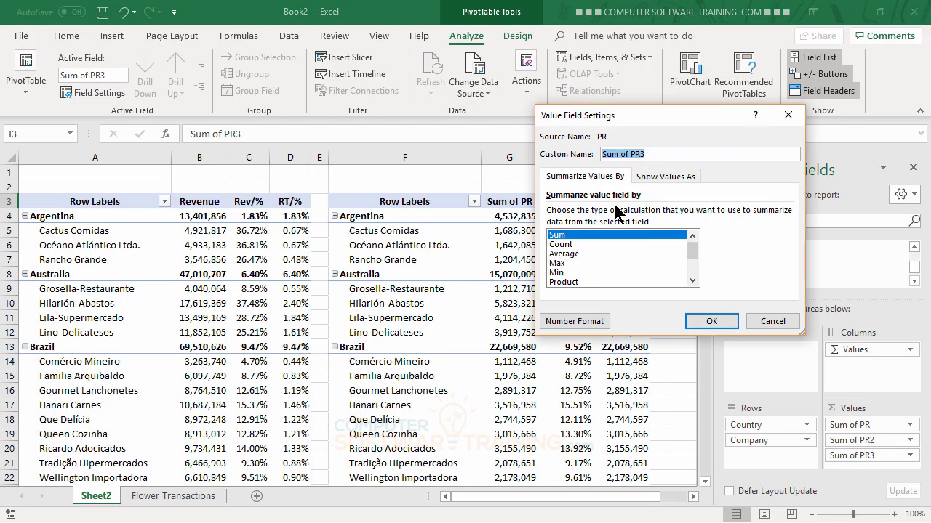
left_click(664, 176)
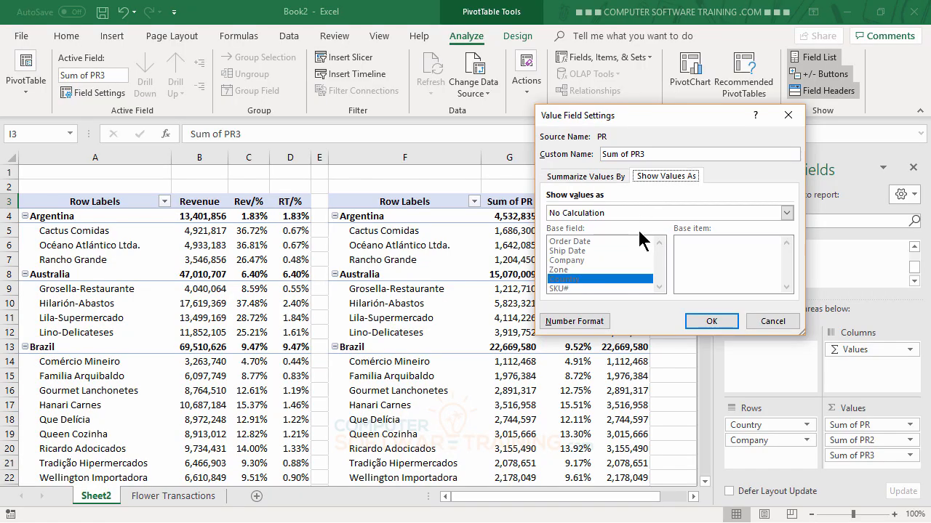
left_click(786, 212)
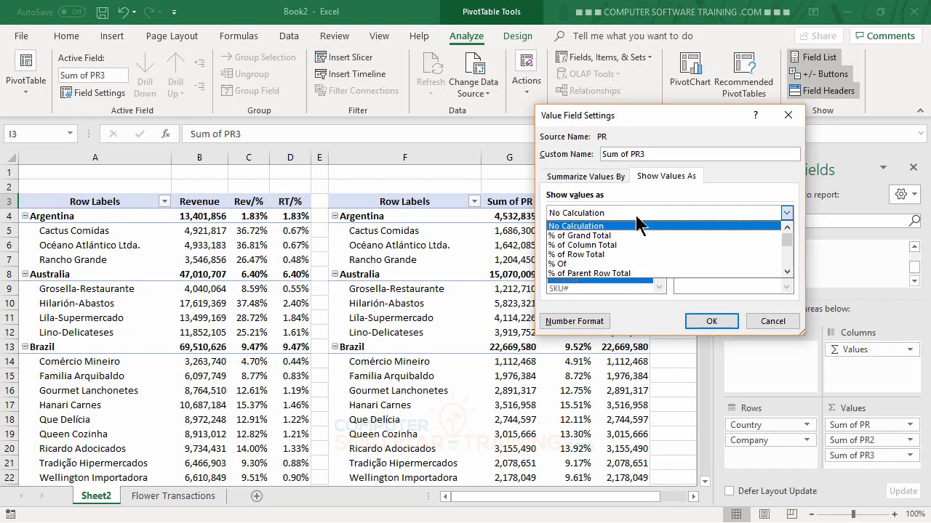
left_click(591, 245)
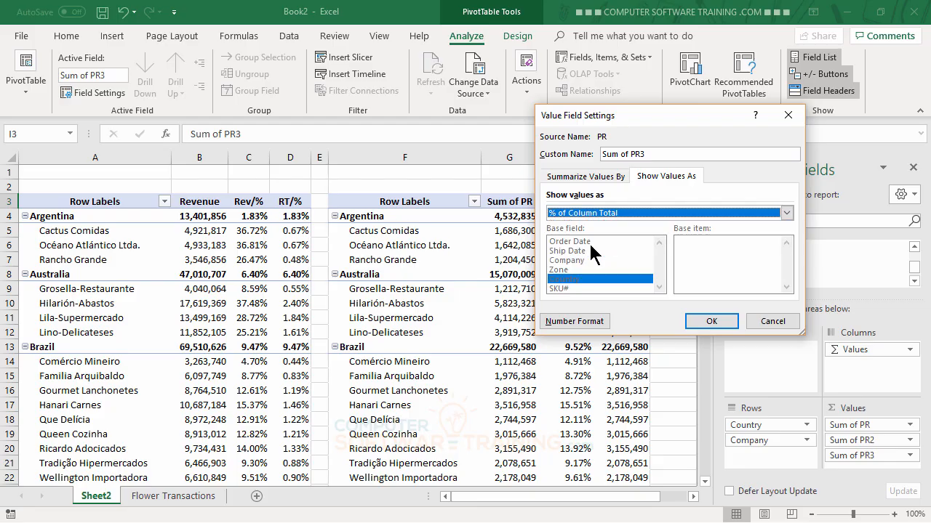
left_click(713, 323)
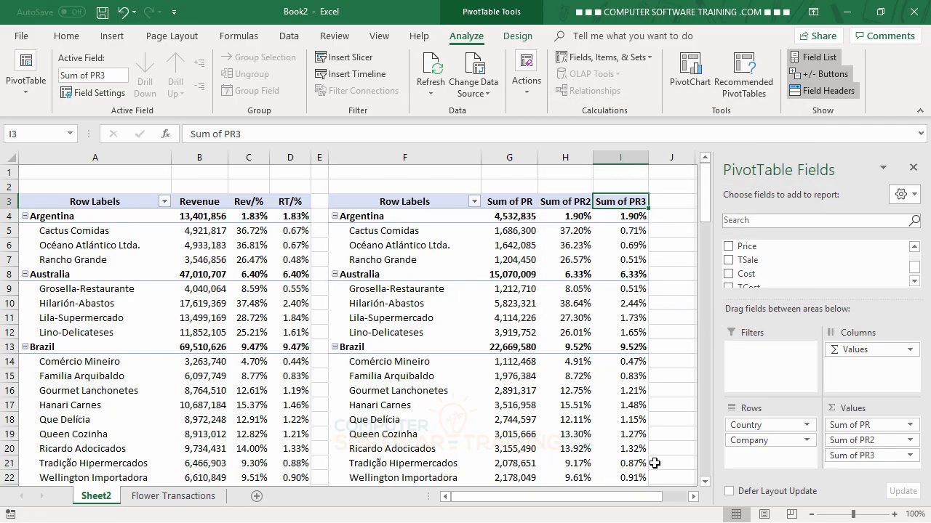
Rename the three value headers in G3, H3 and I3 of the copied PivotTable as Profit, Prf/% and PT/%.
left_click(508, 204)
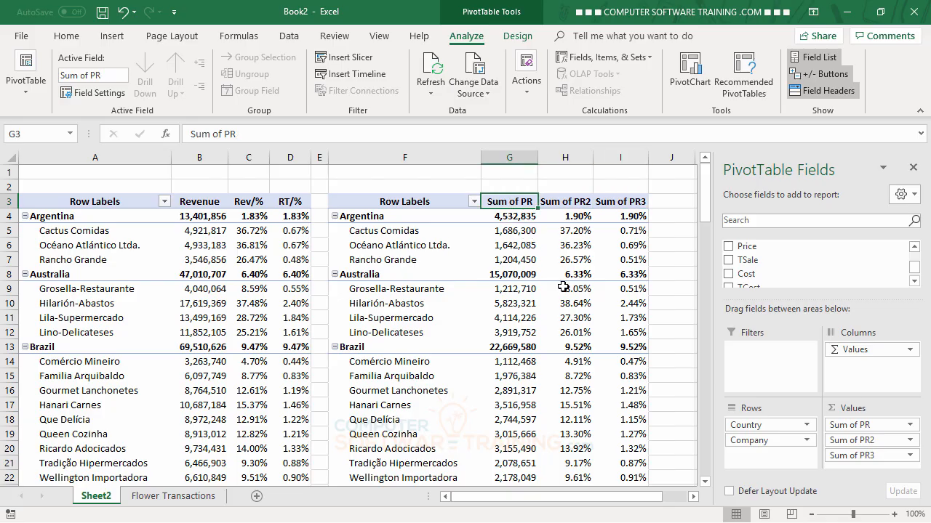
type("Pr")
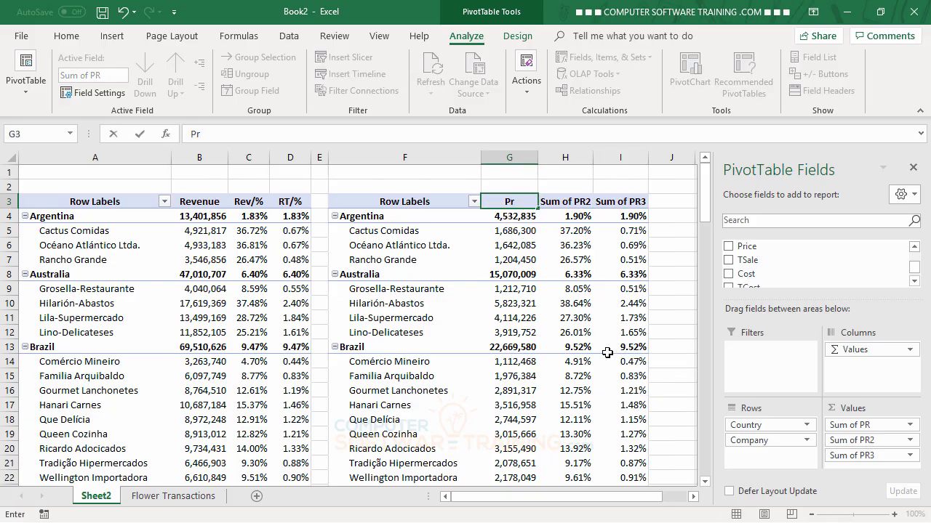
type("ofit")
key("Tab")
type("P")
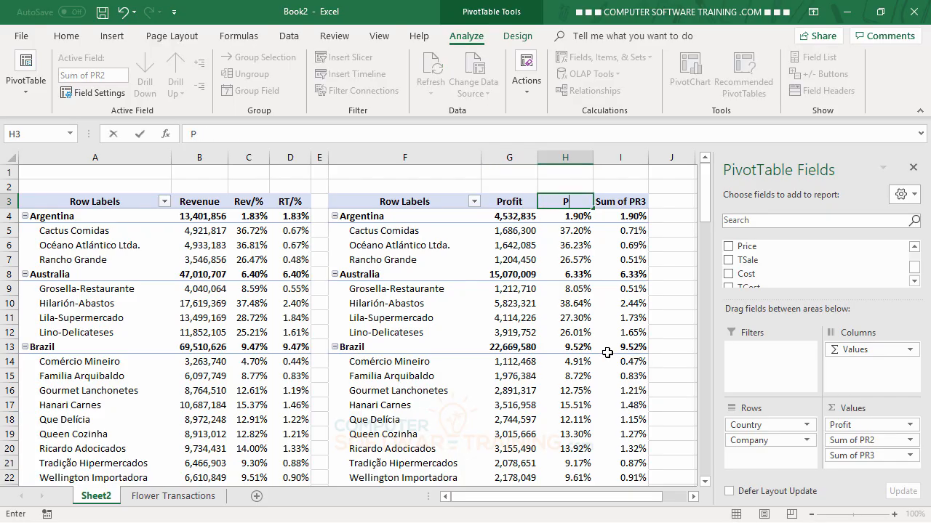
type("rf/%")
key("Tab")
type("PT")
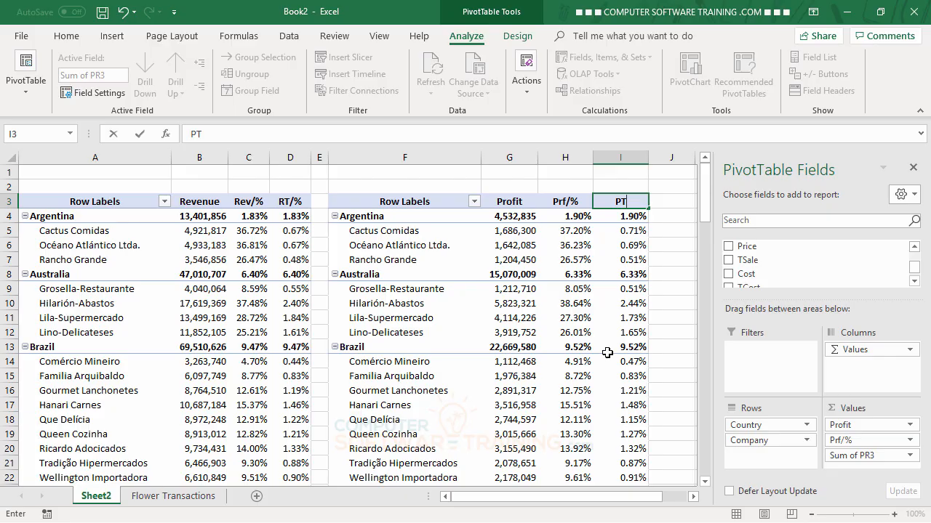
type("/%")
key("Return")
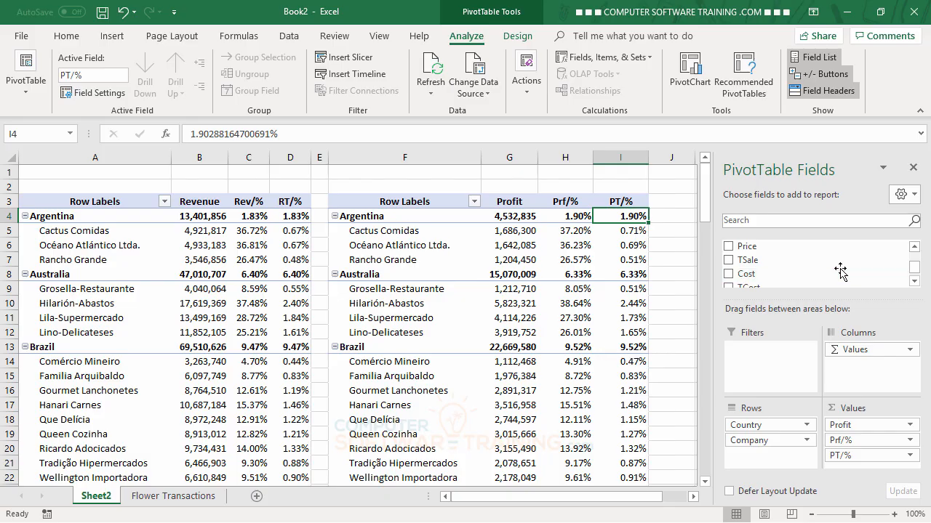
Apply the blue style from the first row of the Medium PivotTable styles to the Revenue PivotTable.
left_click(103, 237)
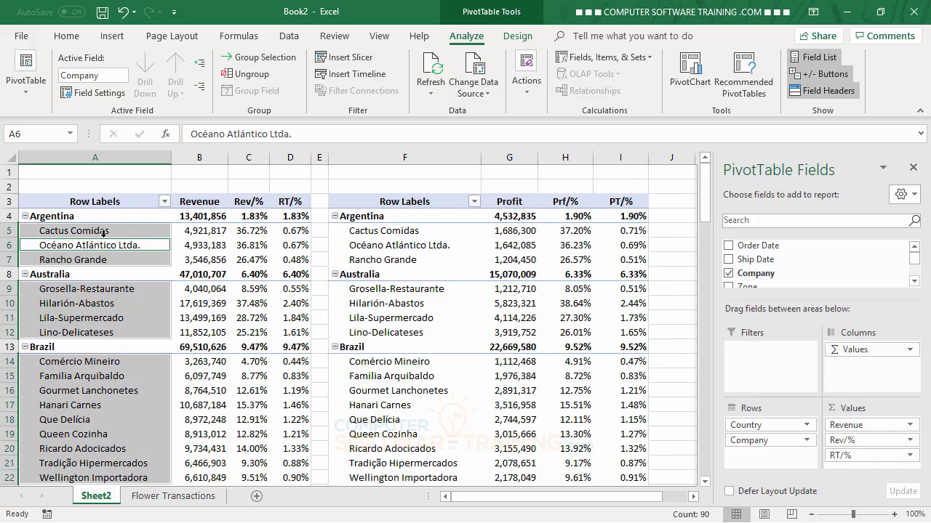
left_click(103, 231)
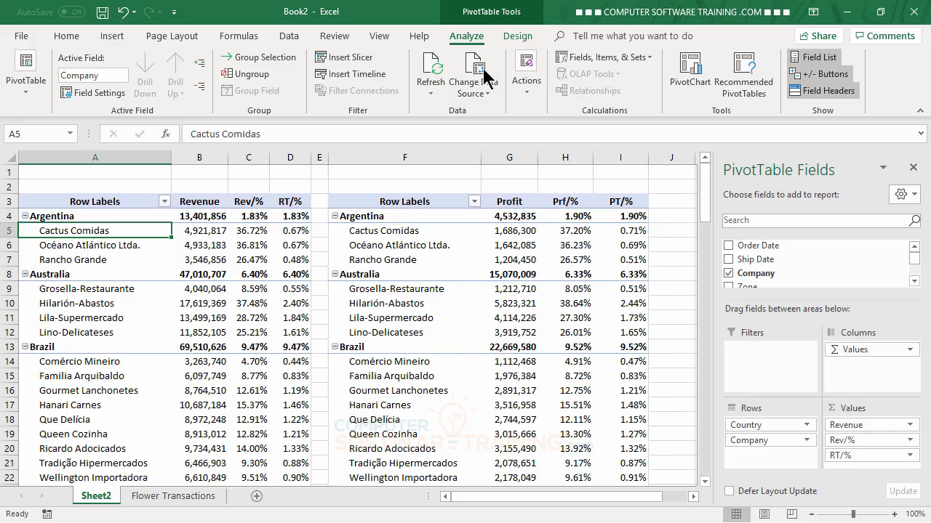
left_click(519, 37)
left_click(703, 88)
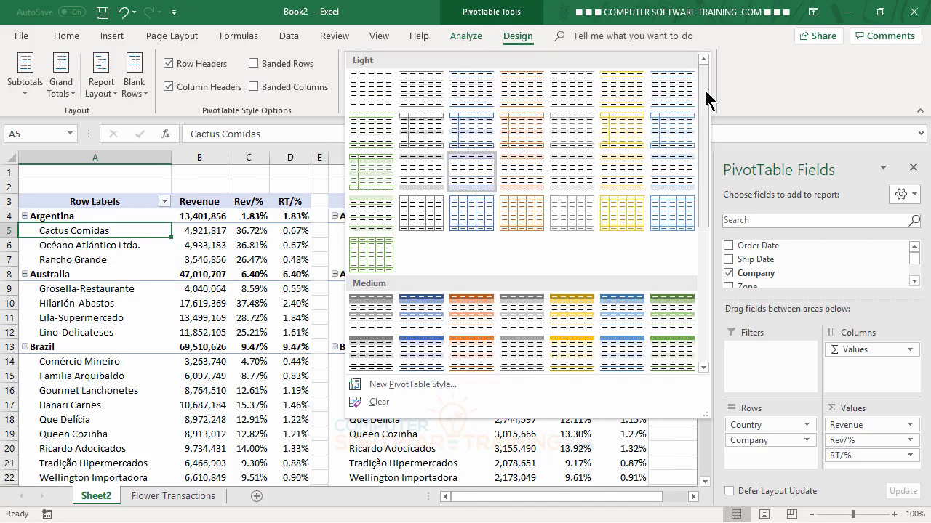
left_click(422, 311)
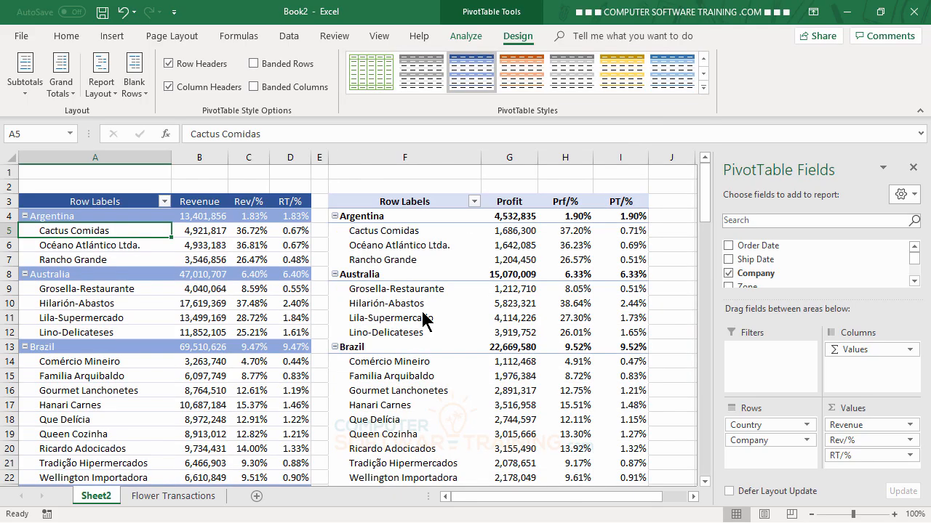
Apply the green style from the first row of the Medium PivotTable styles to the Profit PivotTable.
left_click(436, 230)
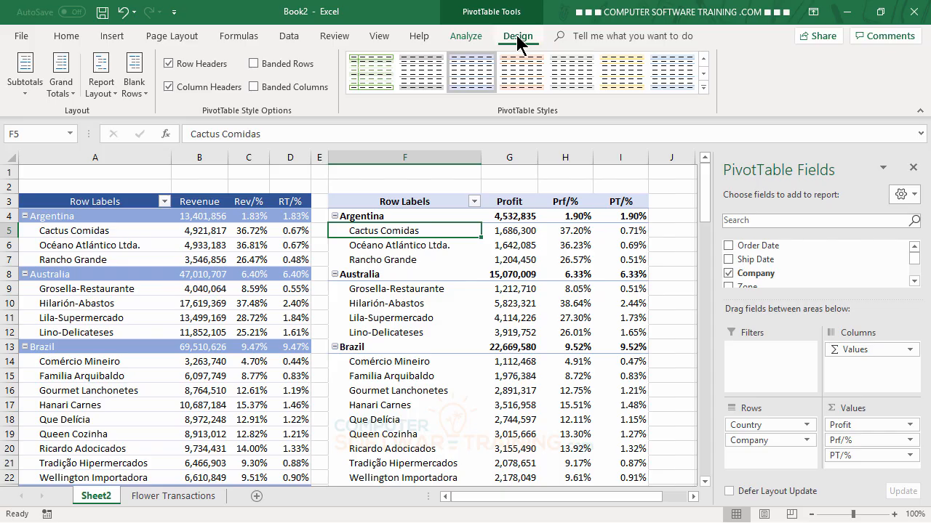
left_click(702, 88)
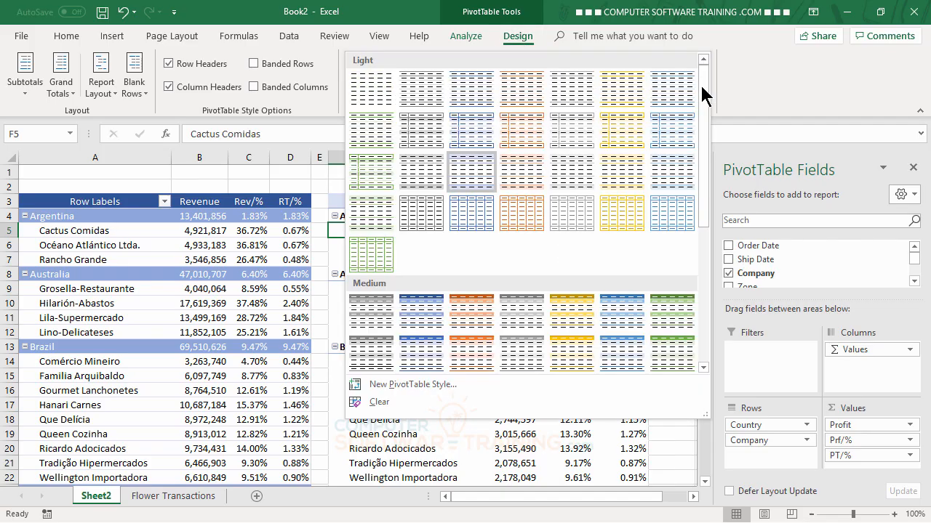
left_click(670, 309)
left_click(566, 416)
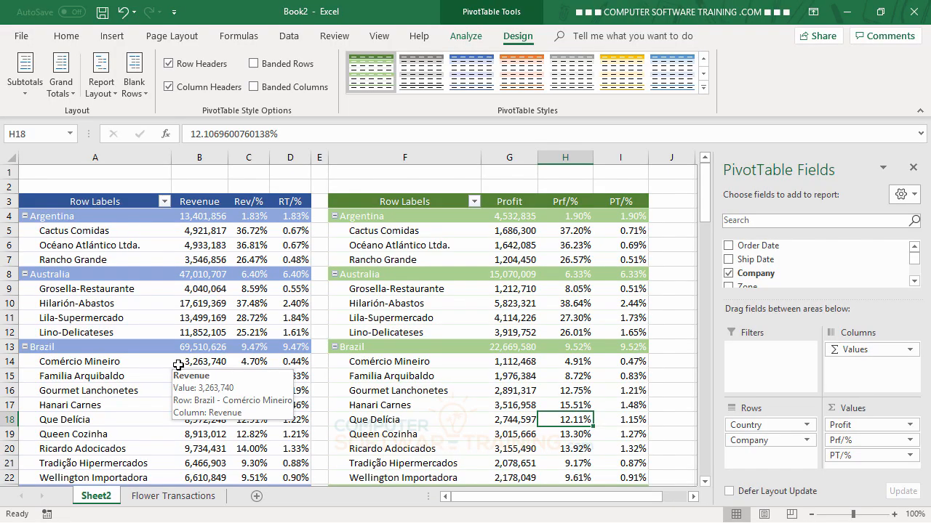
Add Order Date to the Revenue PivotTable and move its Years, Quarters and Order Date fields into the report filters.
left_click(106, 234)
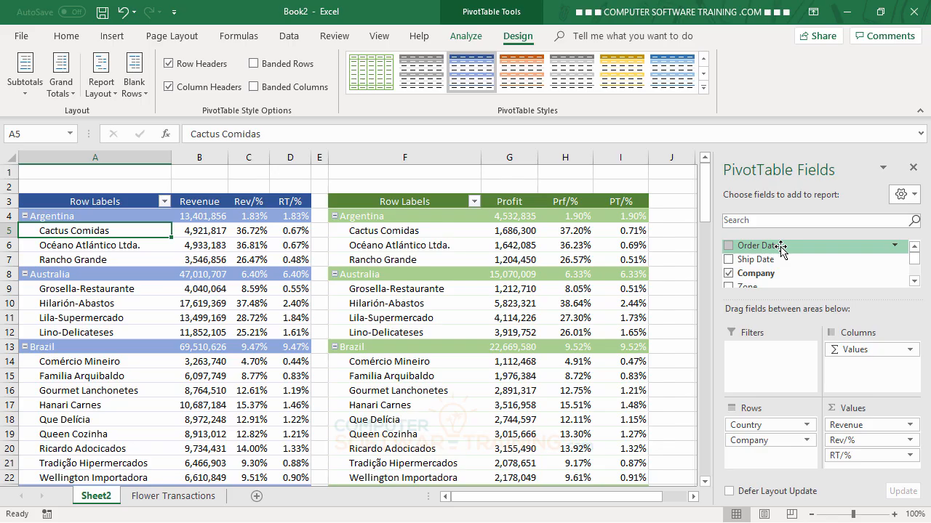
left_click_drag(771, 247, 763, 456)
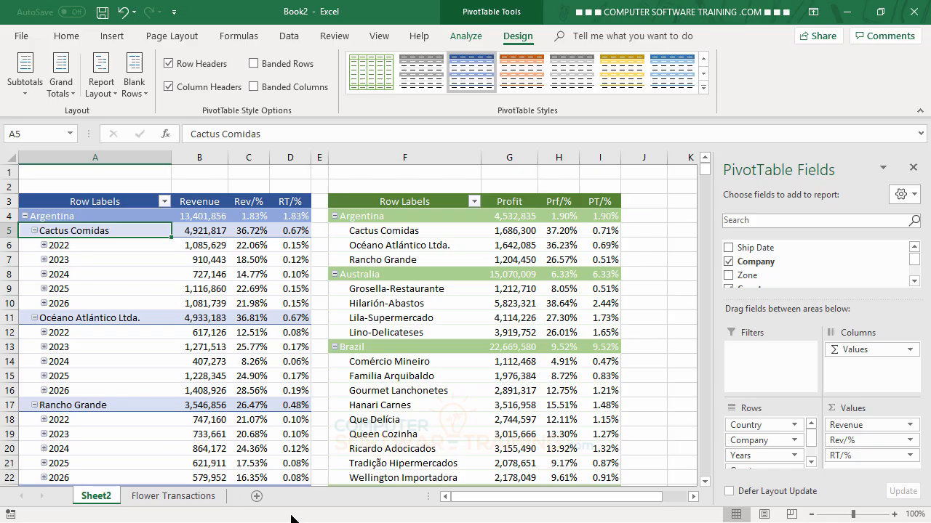
left_click(810, 463)
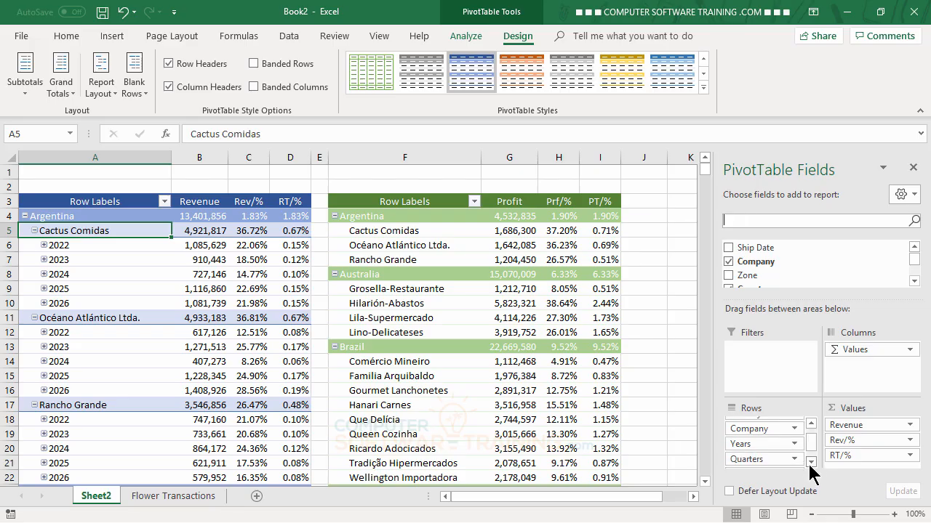
left_click(810, 463)
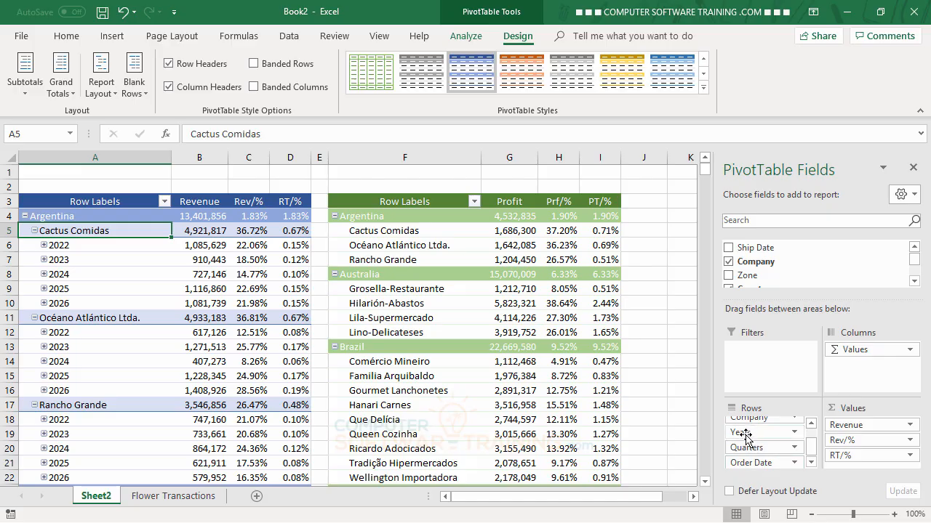
left_click_drag(745, 437, 748, 353)
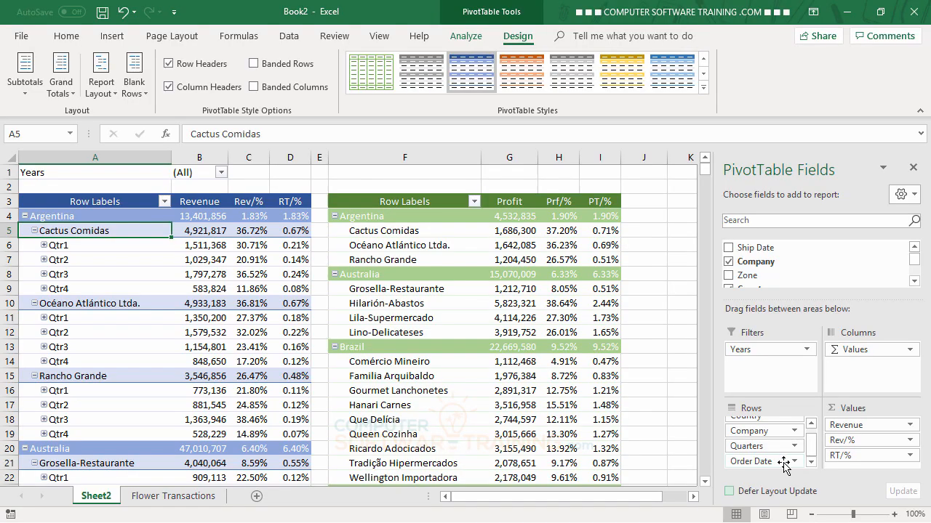
left_click_drag(750, 445, 749, 365)
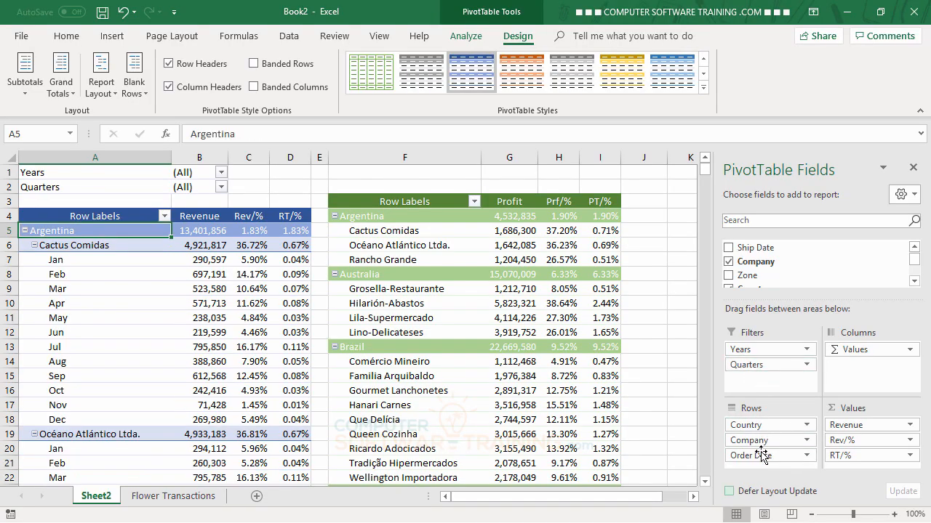
left_click_drag(749, 462, 750, 382)
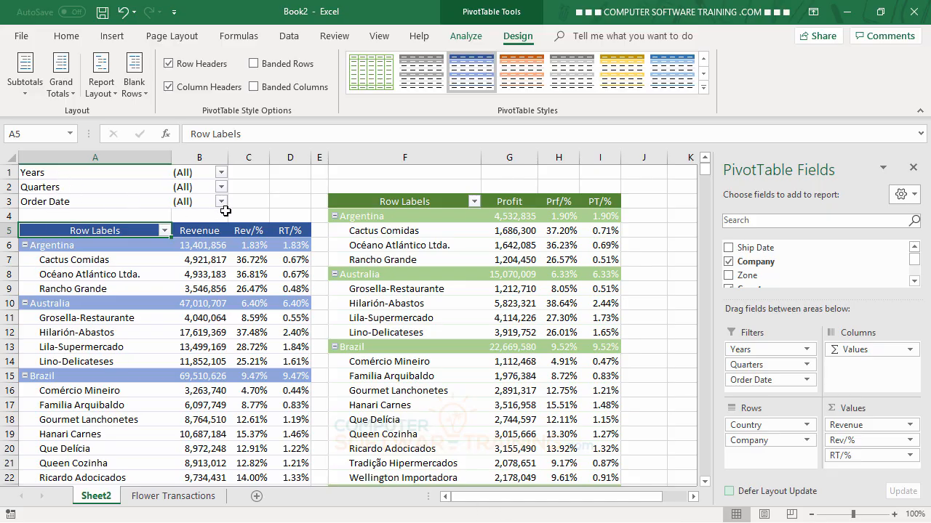
Filter the Revenue PivotTable to year 2022, quarter Qtr1 and order month Jan.
left_click(221, 174)
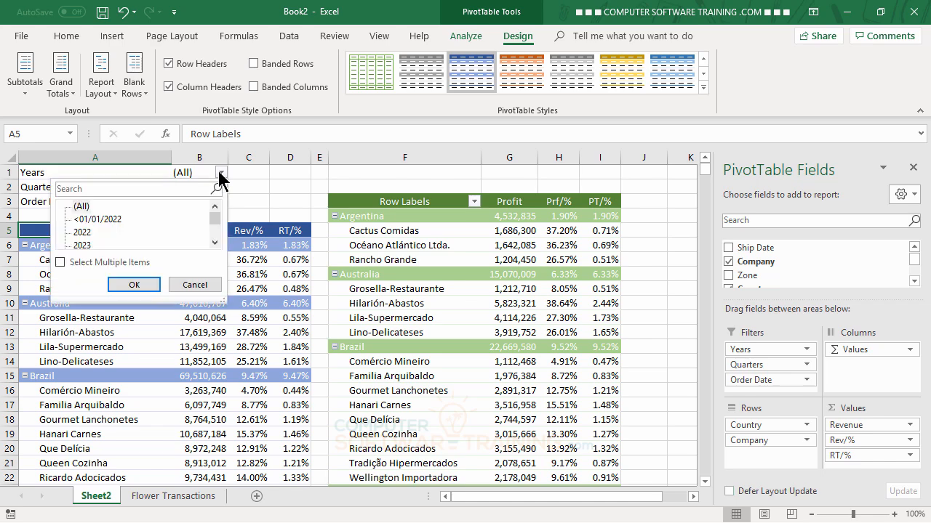
left_click(86, 233)
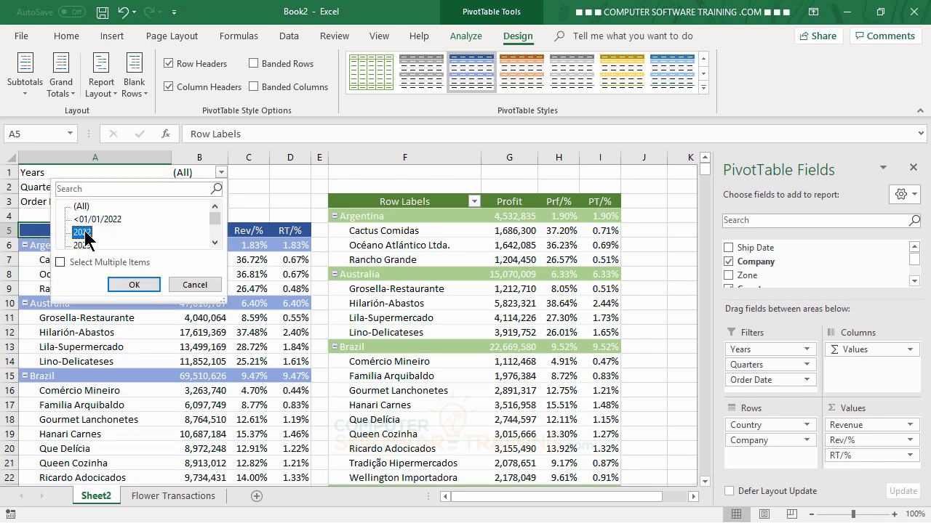
left_click(136, 285)
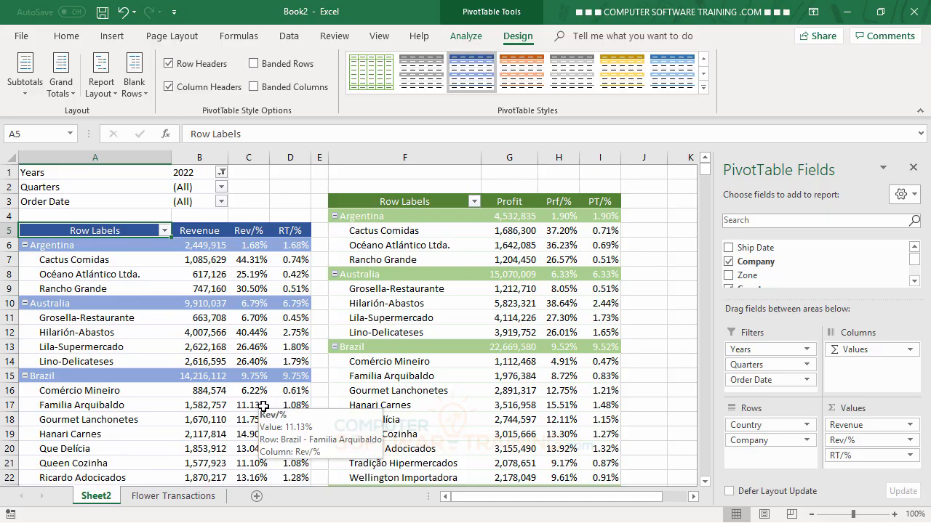
left_click(222, 186)
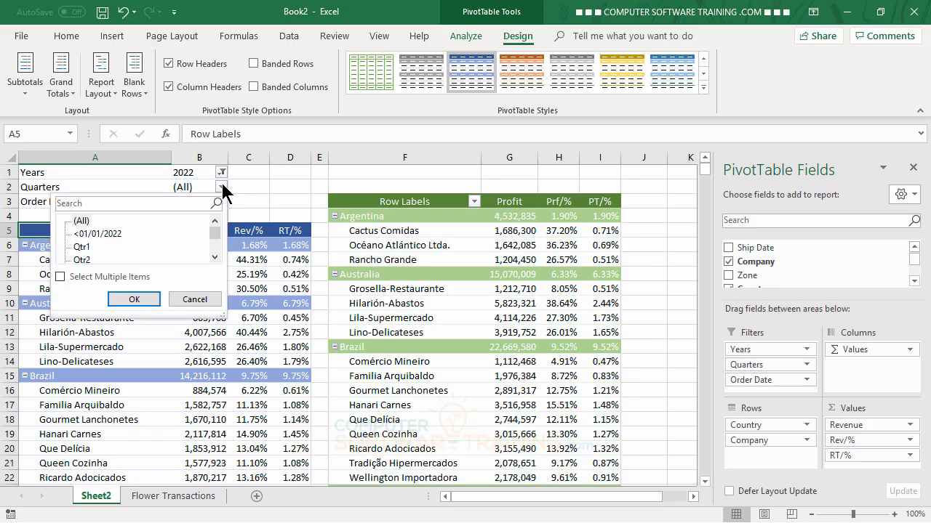
left_click(82, 247)
left_click(135, 300)
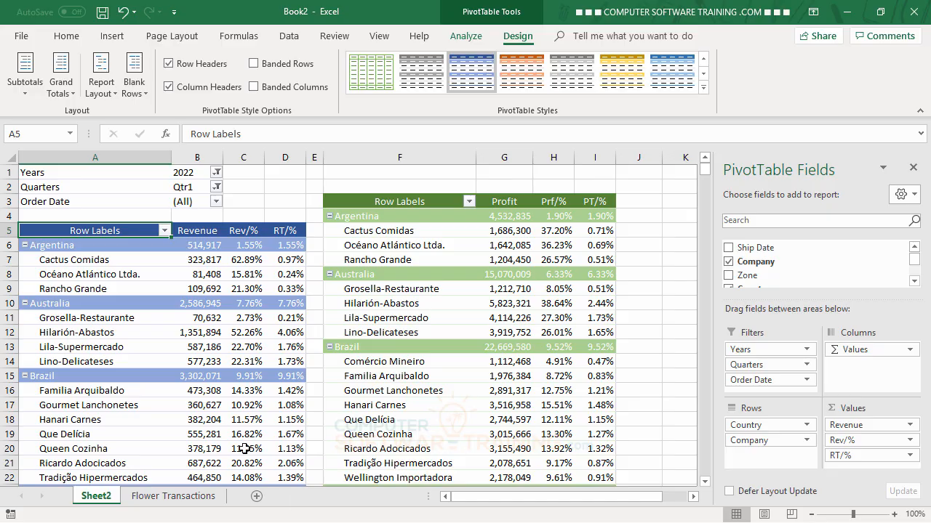
left_click(216, 202)
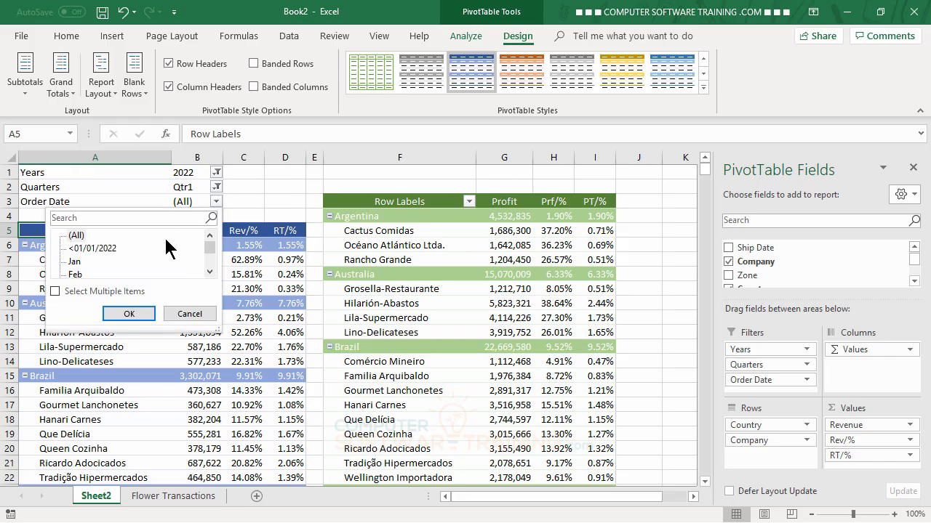
left_click(74, 262)
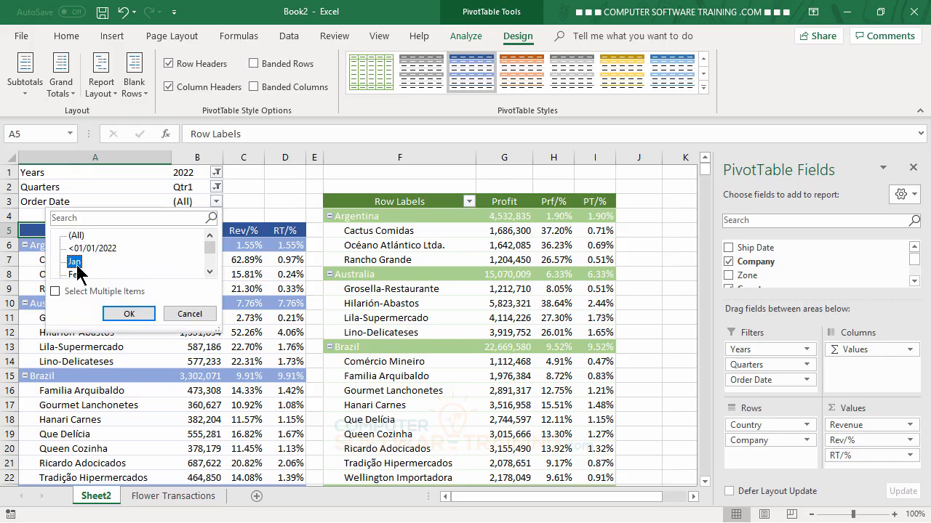
left_click(131, 314)
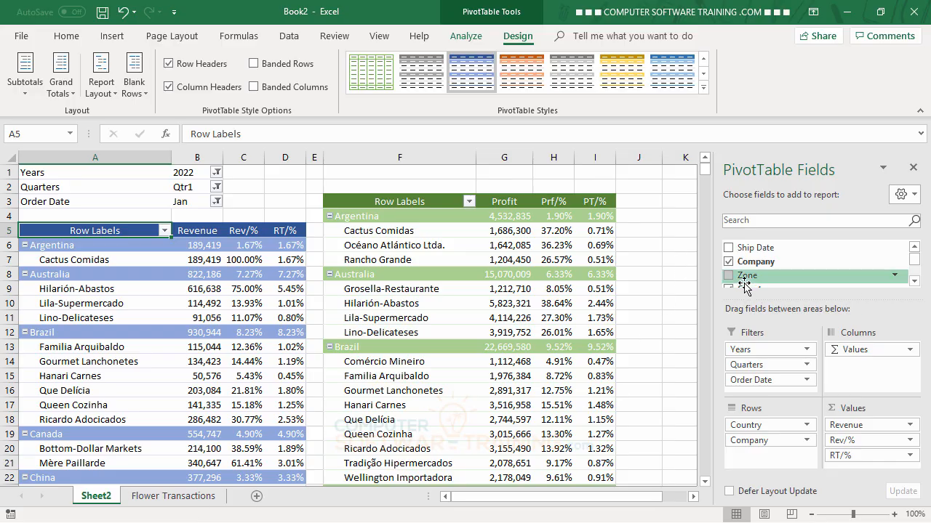
Add Zone and Rep as report filters to the Revenue PivotTable.
left_click_drag(744, 286, 749, 387)
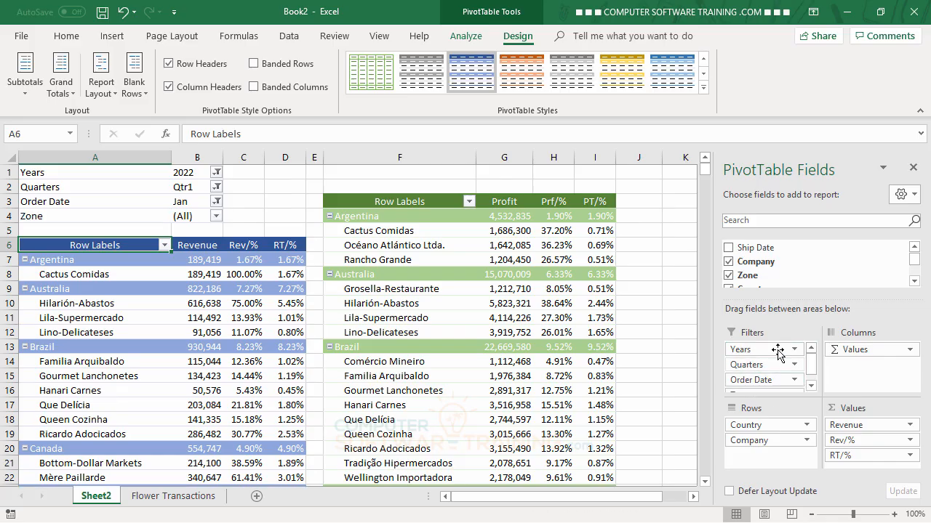
left_click(915, 282)
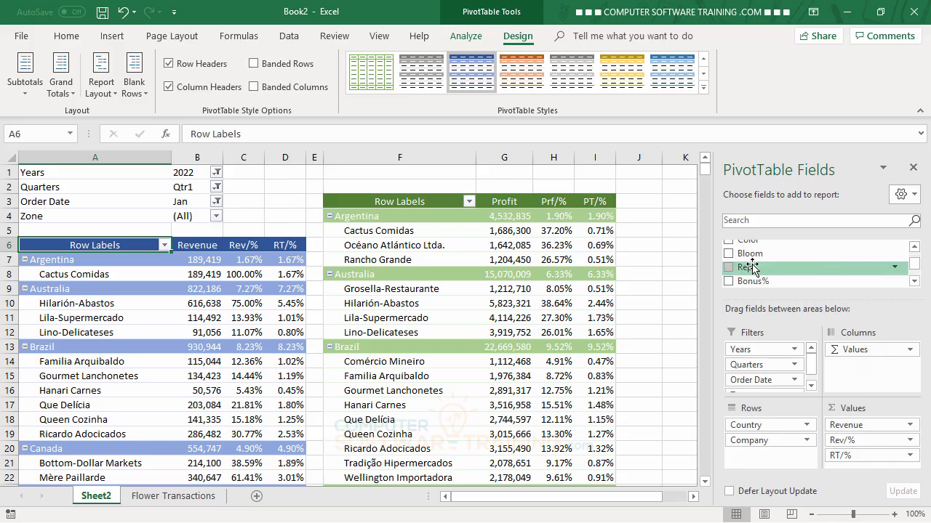
left_click_drag(746, 266, 759, 390)
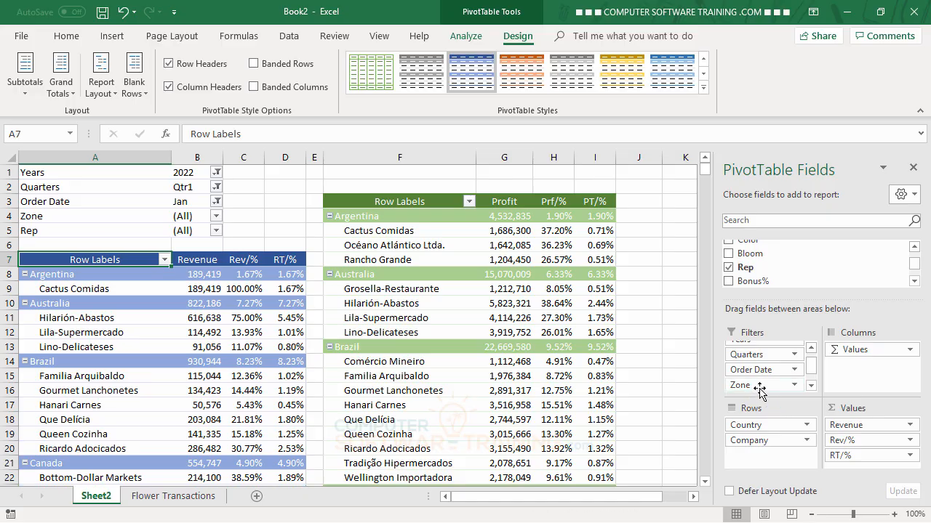
Look through the remaining fields in the PivotTable field list for more filter candidates.
left_click(914, 281)
left_click(914, 282)
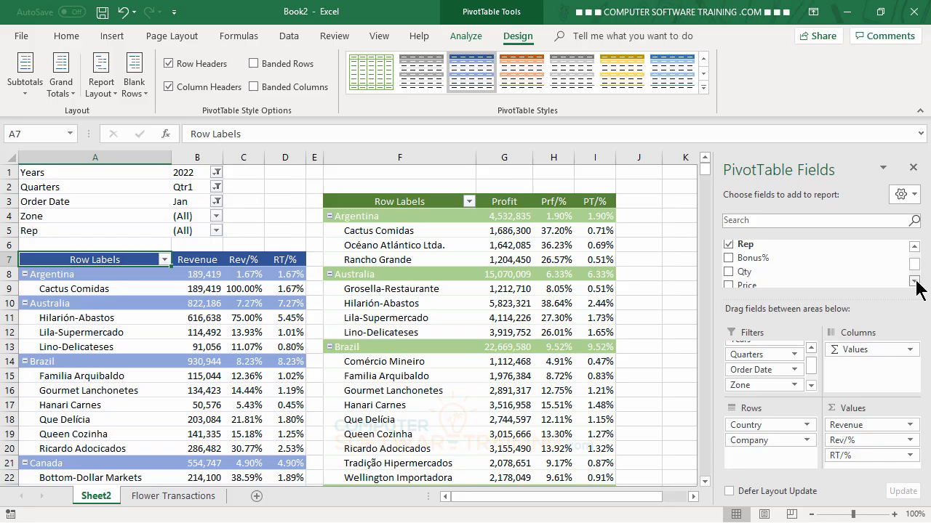
left_click(914, 281)
left_click(913, 282)
left_click(914, 281)
left_click(914, 281)
left_click(914, 282)
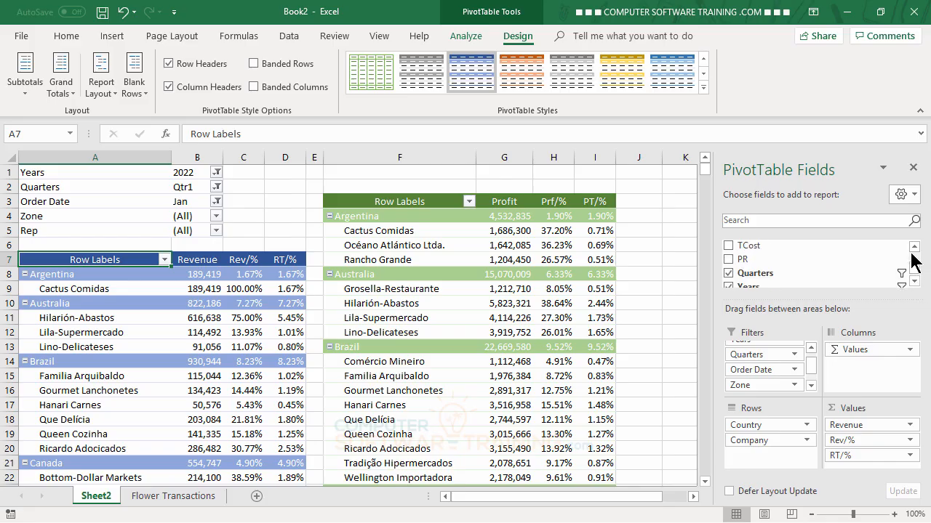
left_click(918, 282)
left_click(918, 282)
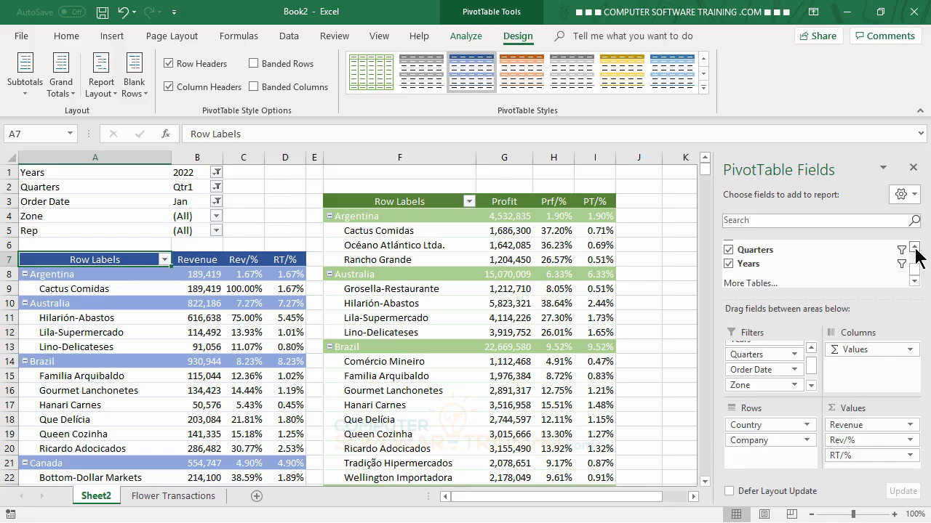
Add Life Cycle, Common Name, Color and Bloom as report filters to the Revenue PivotTable.
left_click(914, 248)
left_click(914, 248)
left_click(915, 248)
left_click(915, 248)
left_click(915, 248)
left_click(914, 248)
left_click(915, 248)
left_click(914, 248)
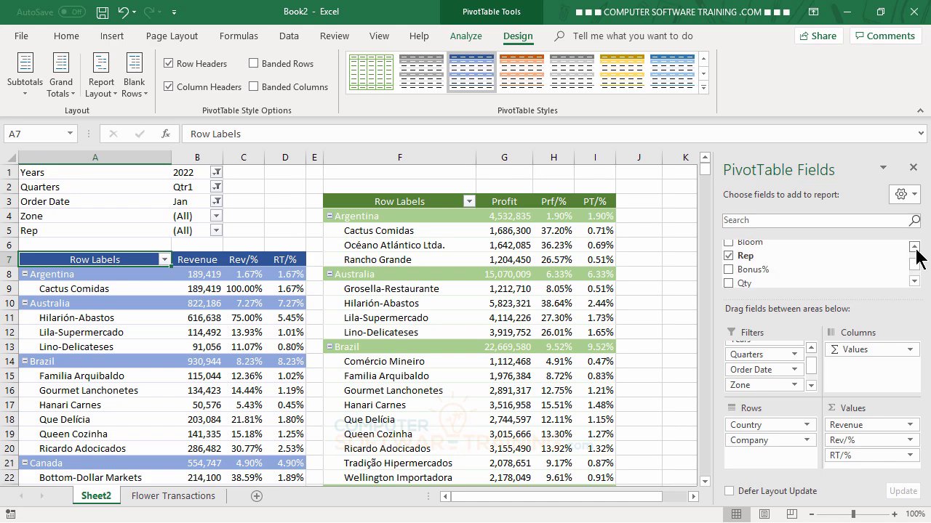
left_click(915, 248)
left_click(914, 247)
left_click(914, 248)
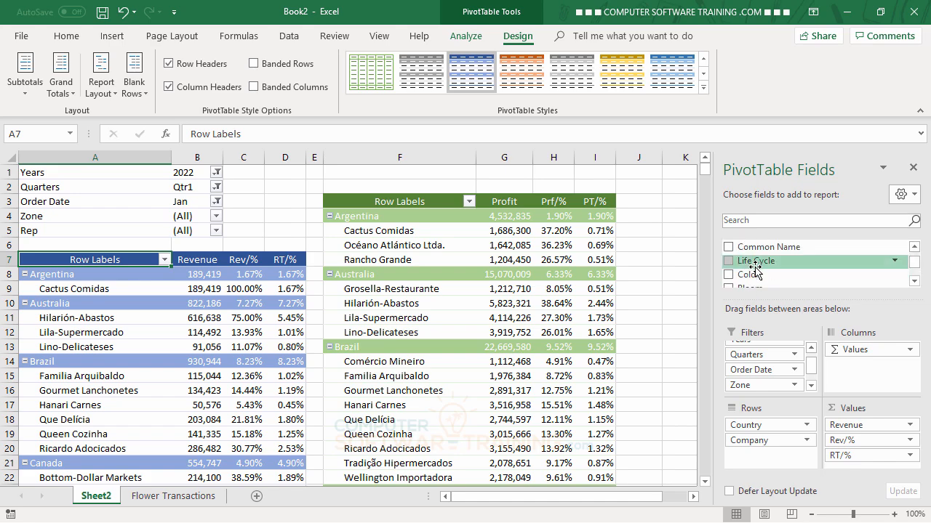
left_click_drag(755, 269, 756, 390)
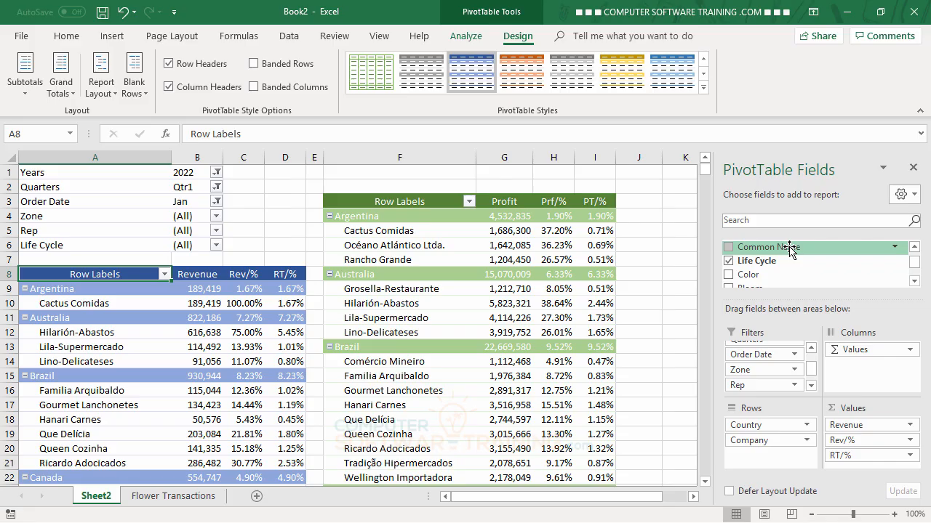
left_click_drag(789, 248, 771, 391)
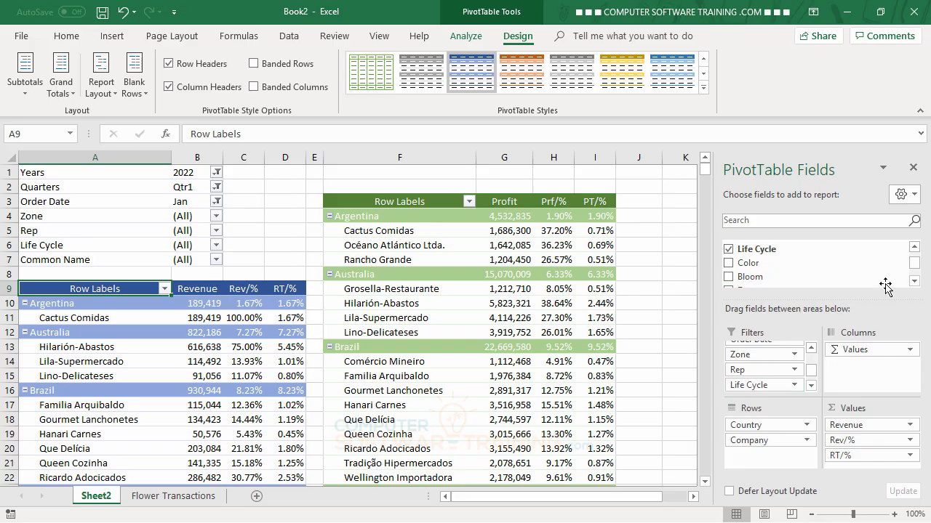
left_click_drag(773, 266, 760, 394)
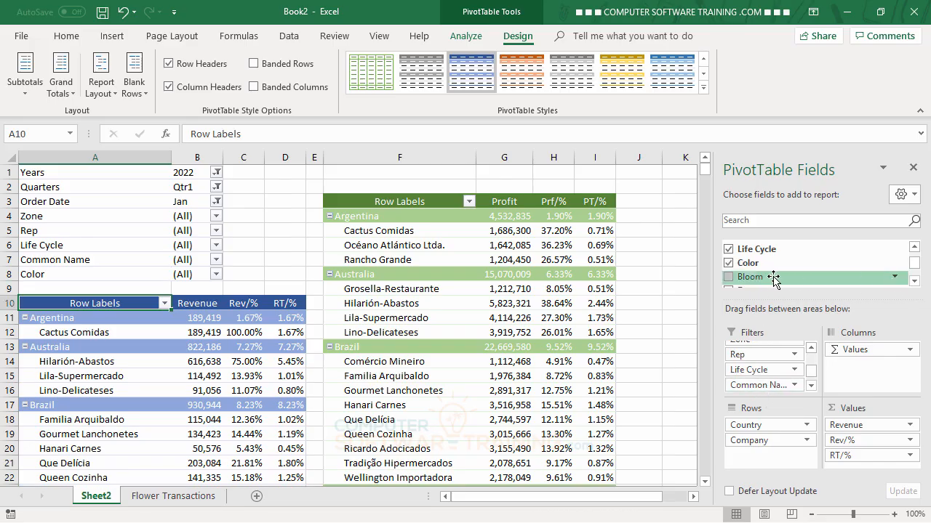
left_click_drag(768, 277, 769, 395)
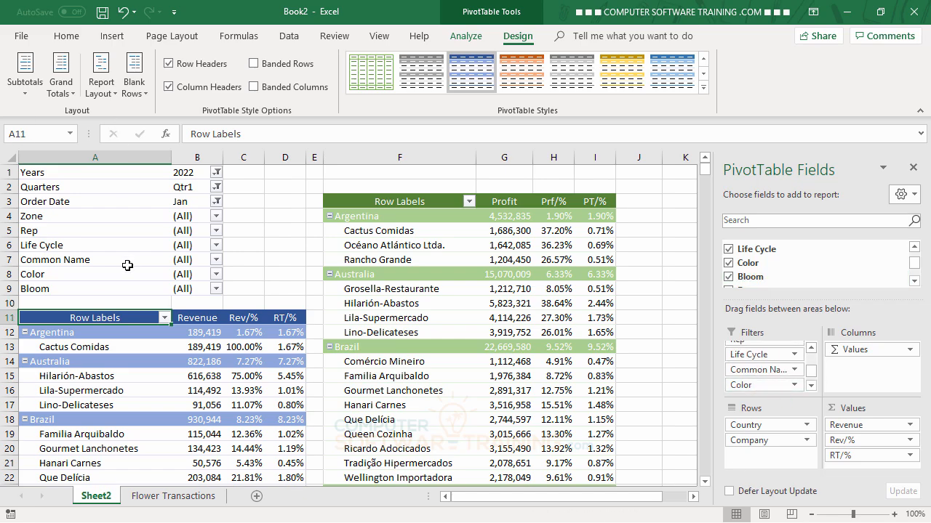
Reset the Years, Quarters and Order Date report filters to (All).
left_click(216, 172)
left_click(81, 206)
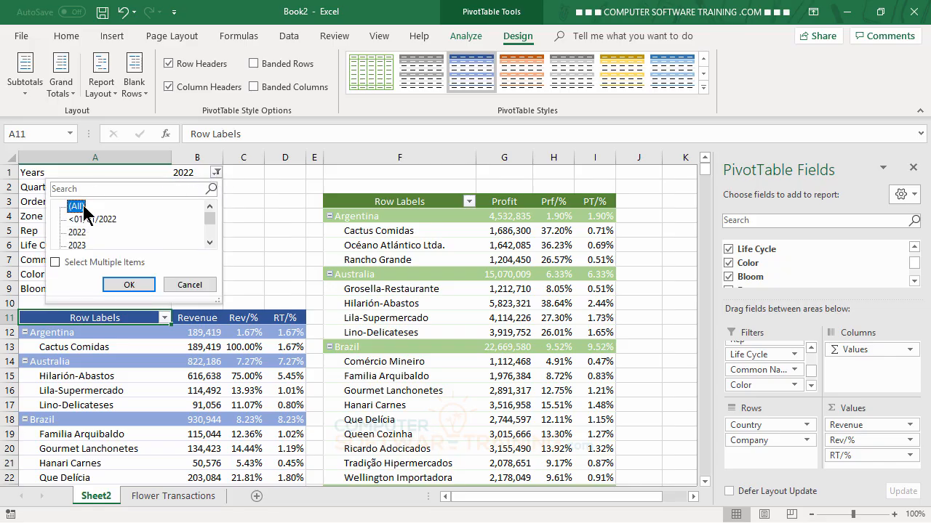
left_click(123, 282)
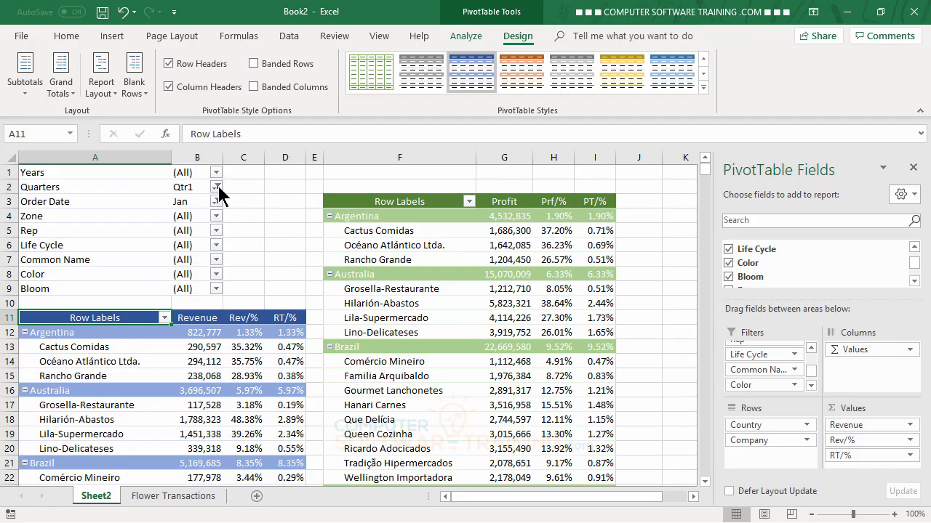
left_click(216, 187)
left_click(76, 221)
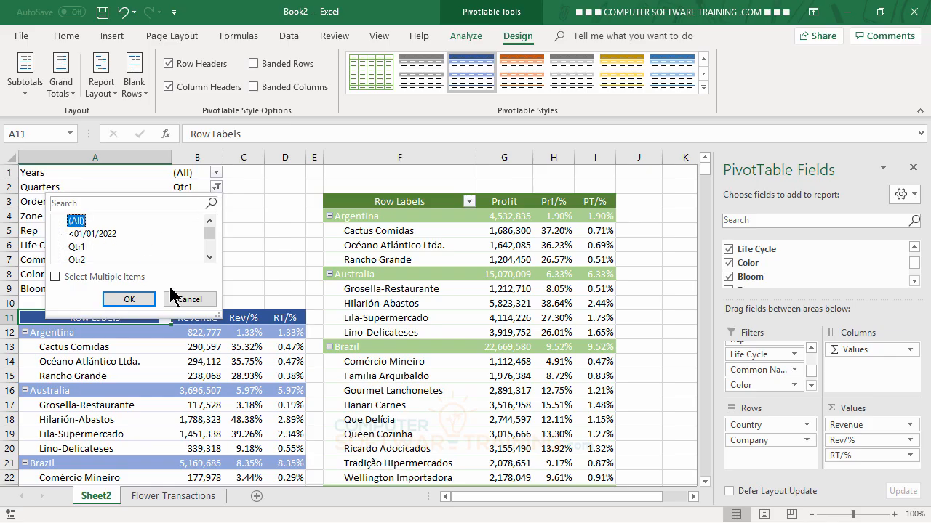
left_click(129, 299)
left_click(216, 202)
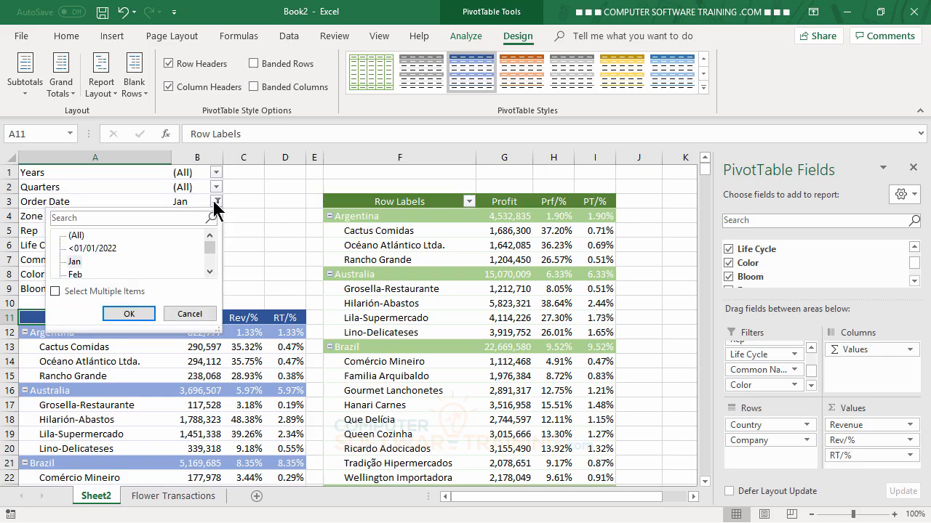
left_click(77, 235)
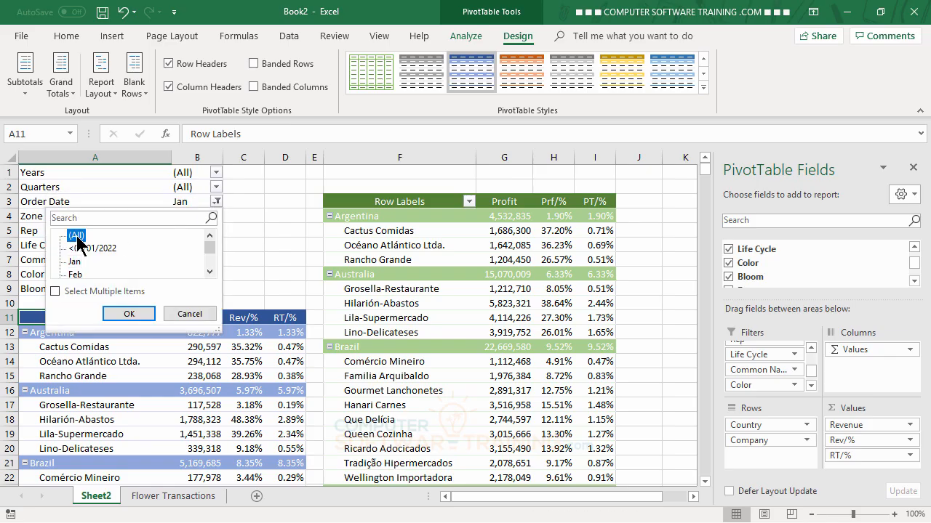
left_click(117, 313)
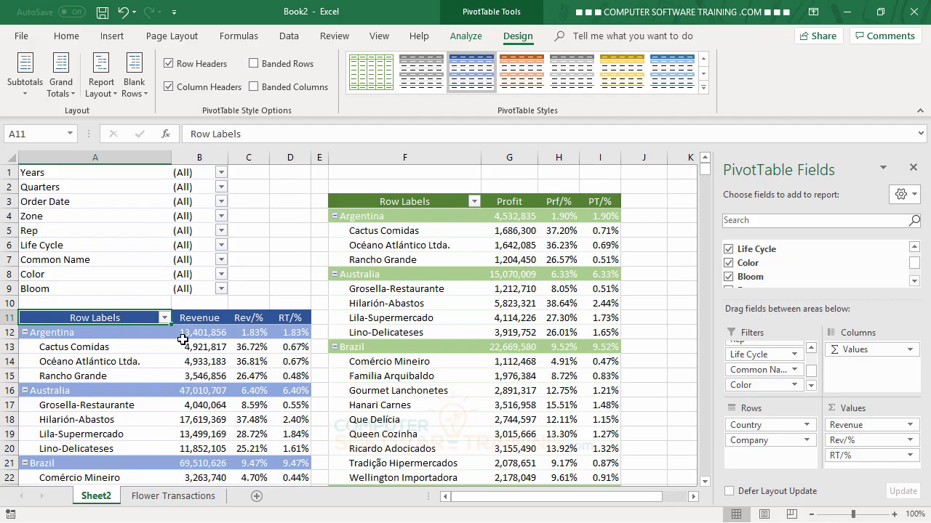
Filter the Revenue PivotTable by Rep to the first sales representative in the list.
left_click(221, 231)
left_click(93, 280)
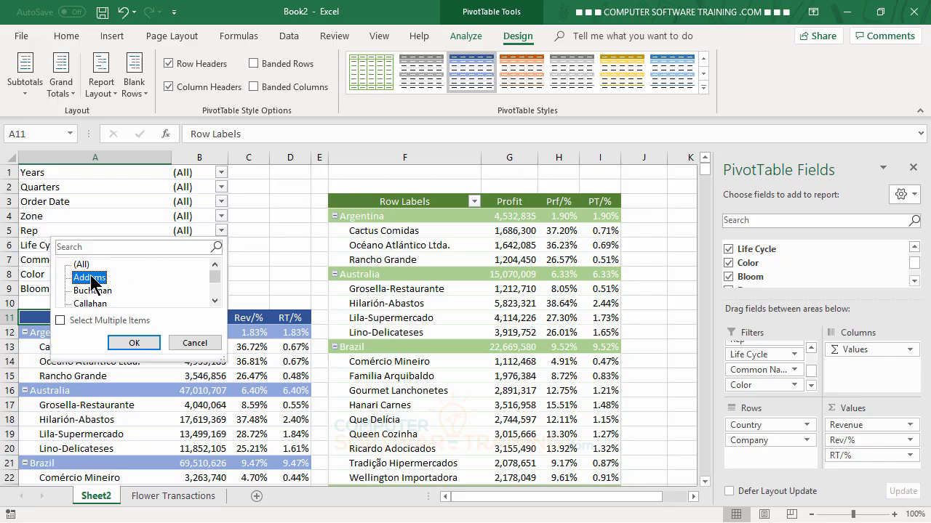
left_click(131, 342)
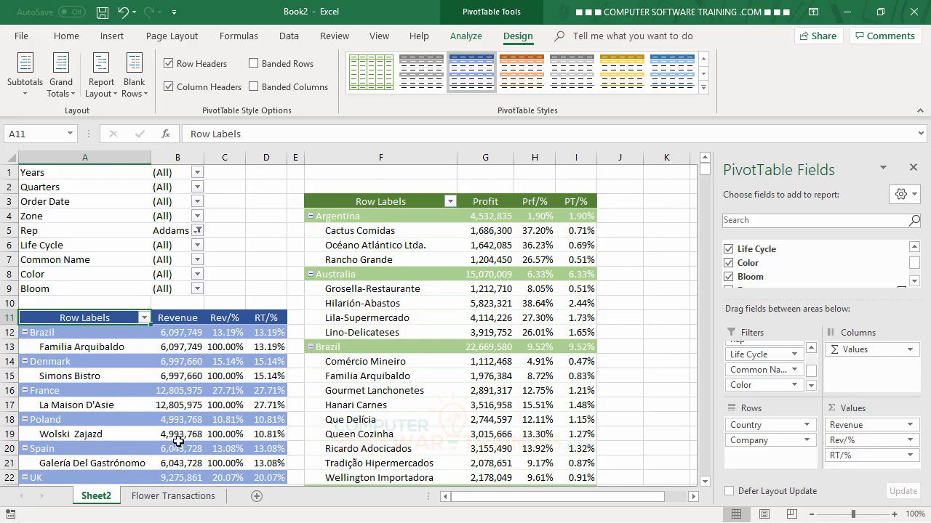
Reset the Revenue PivotTable's Rep report filter to (All).
left_click(198, 230)
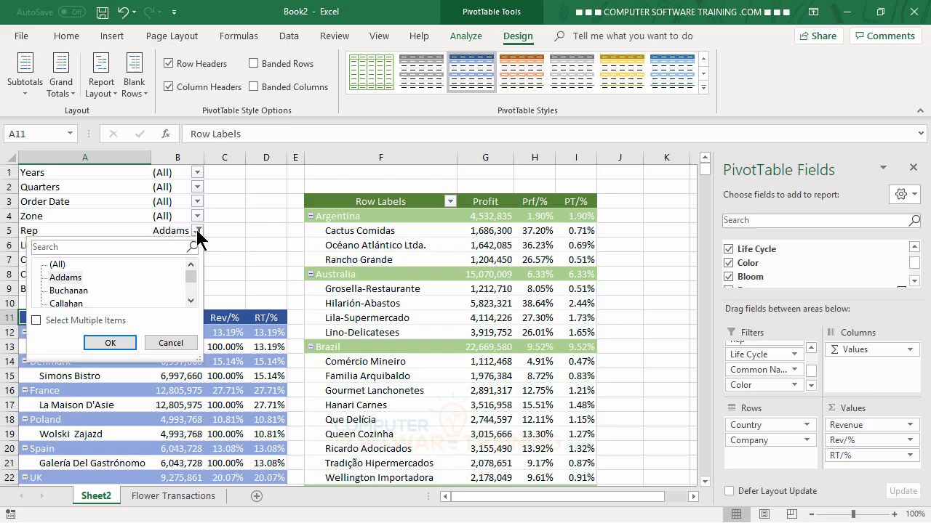
left_click(57, 264)
left_click(114, 340)
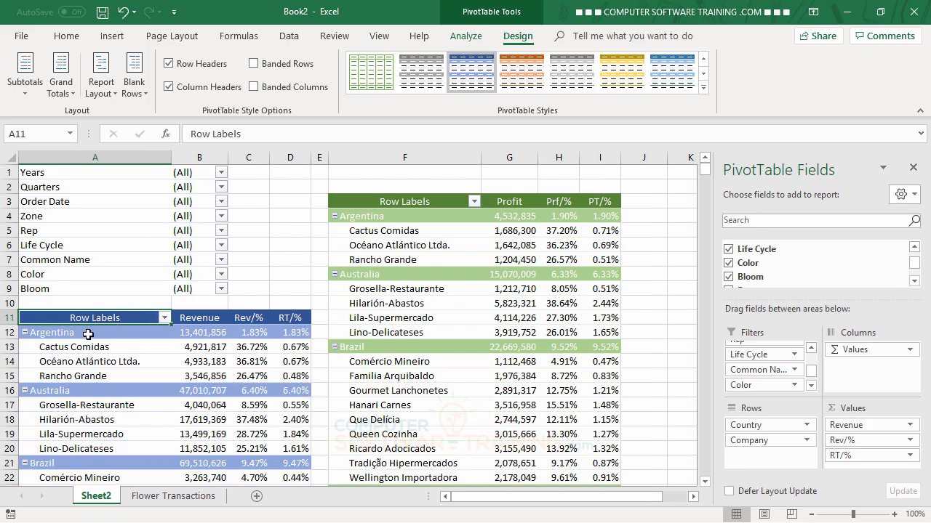
Filter the Revenue PivotTable by Bloom to Spring and look over the filtered rows.
left_click(221, 289)
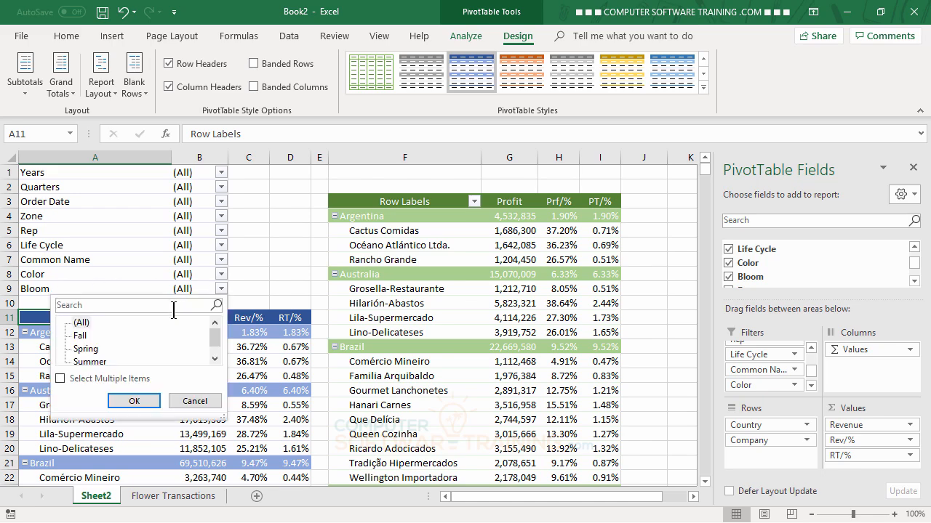
left_click(90, 351)
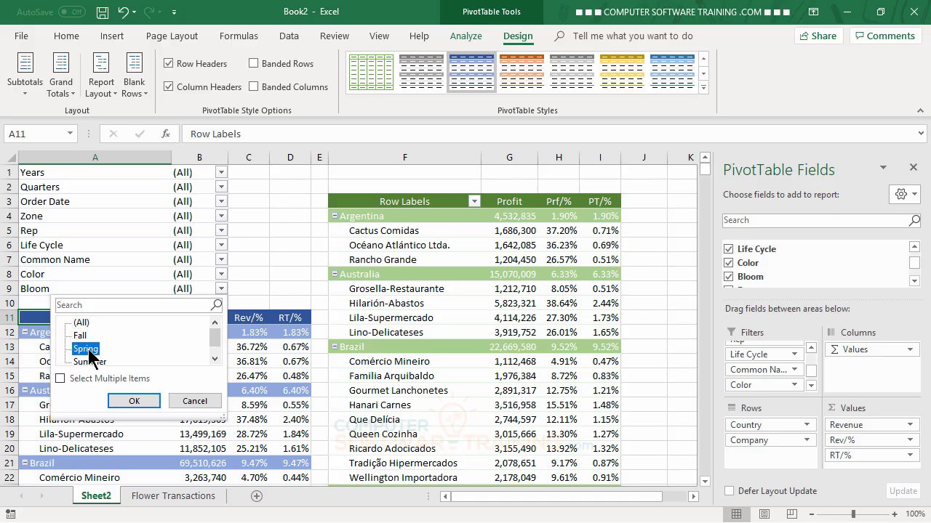
left_click(131, 400)
scroll(206, 392, "down", 8)
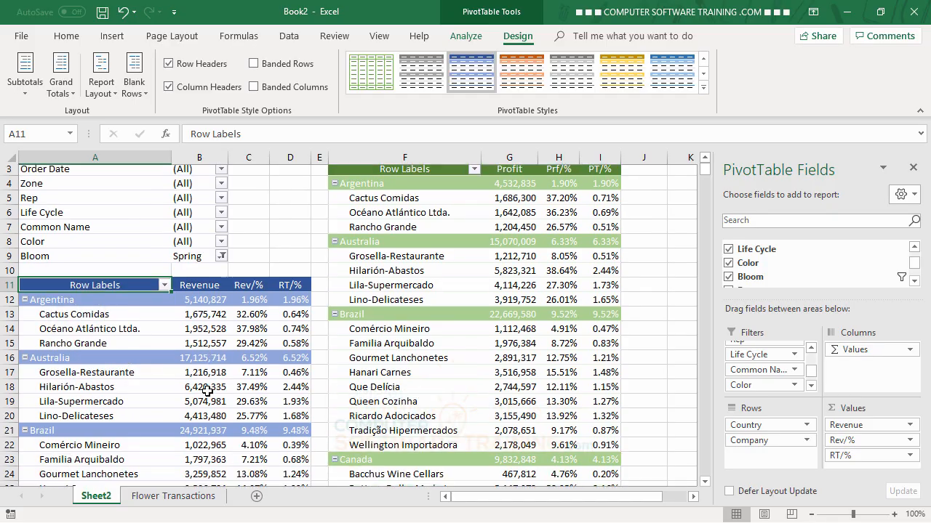
scroll(206, 393, "up", 8)
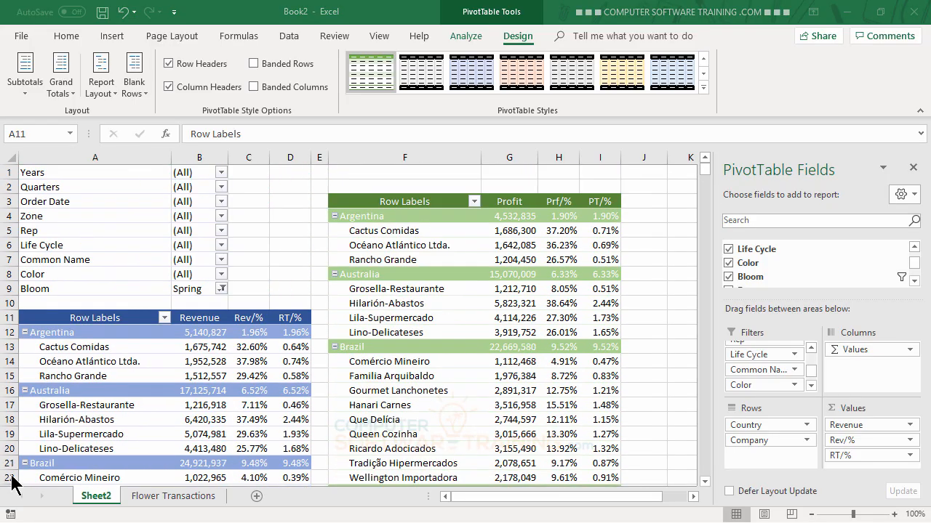
Add Order Date to the Profit PivotTable and place its Years, Quarters and Order Date fields as report filters.
left_click(411, 243)
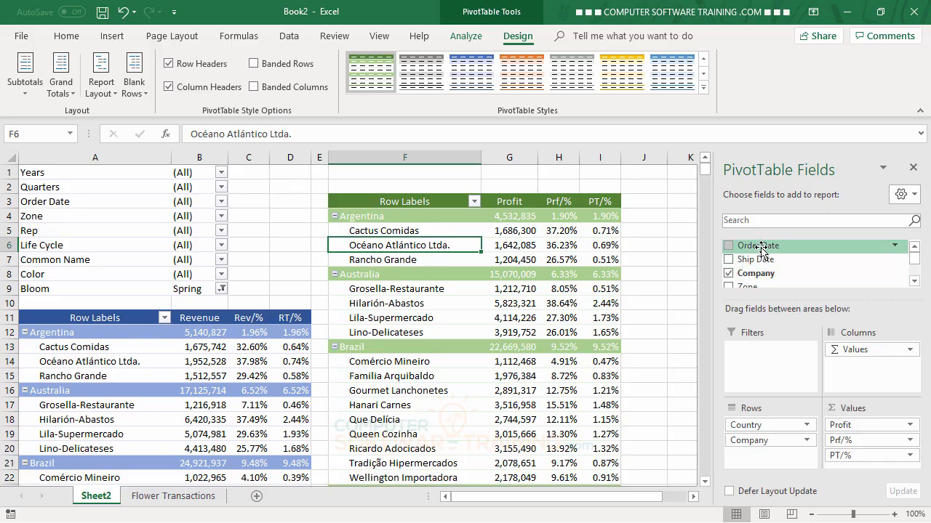
left_click_drag(755, 246, 757, 357)
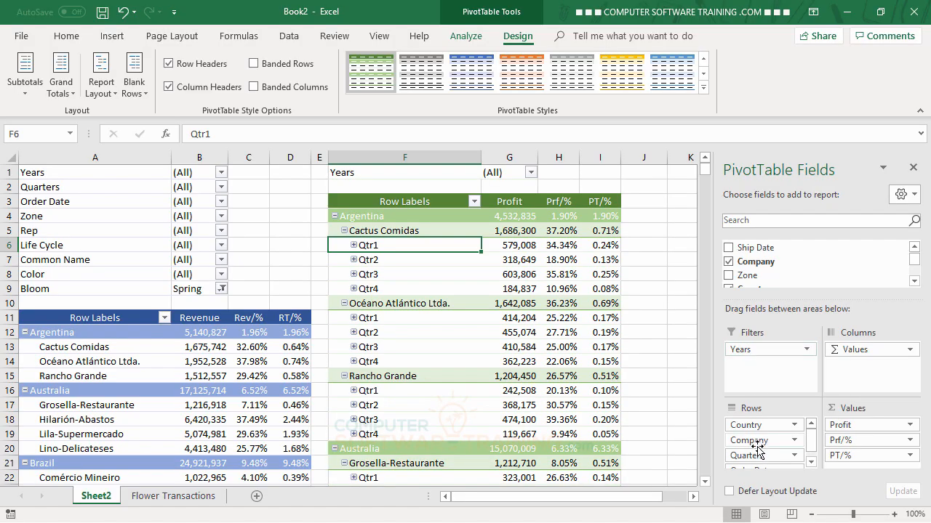
left_click_drag(758, 452, 756, 368)
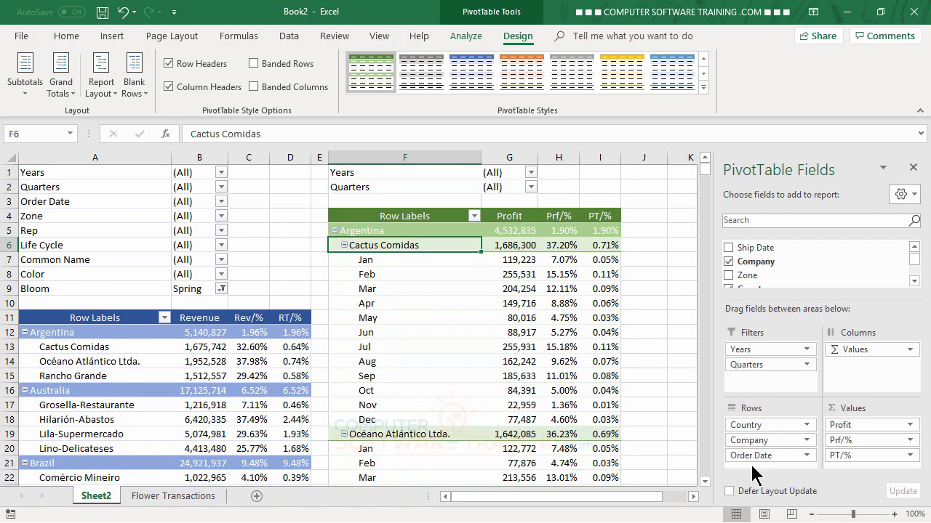
left_click_drag(750, 457, 754, 381)
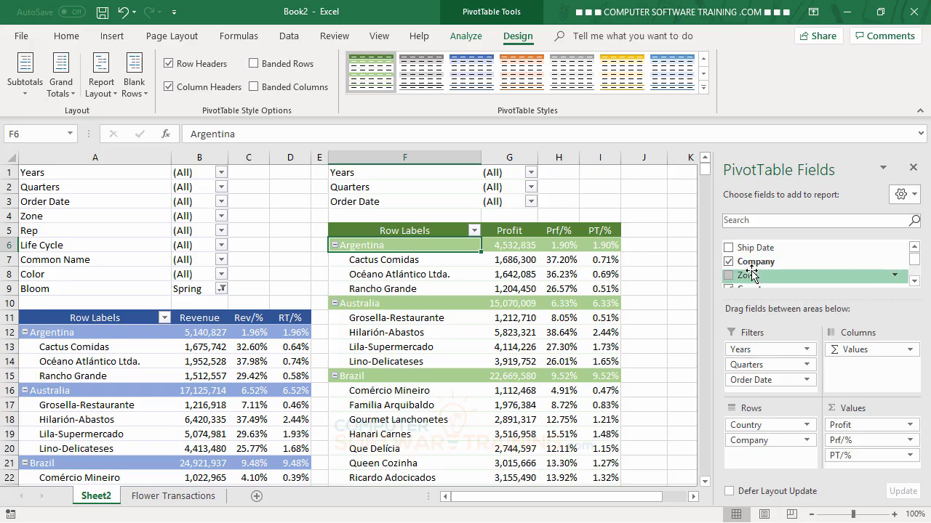
Add Zone and Common Name as report filters to the Profit PivotTable.
left_click_drag(753, 276, 766, 379)
scroll(794, 279, "down", 1)
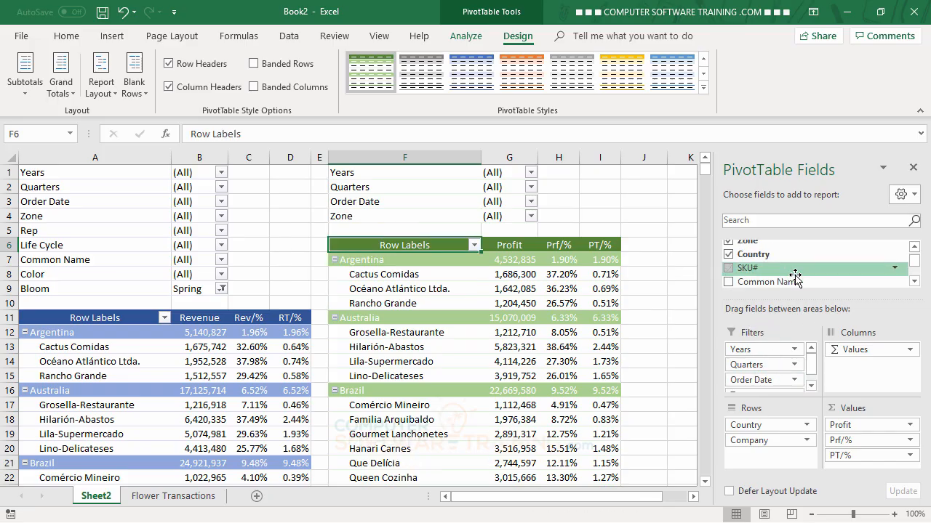
left_click_drag(767, 284, 772, 386)
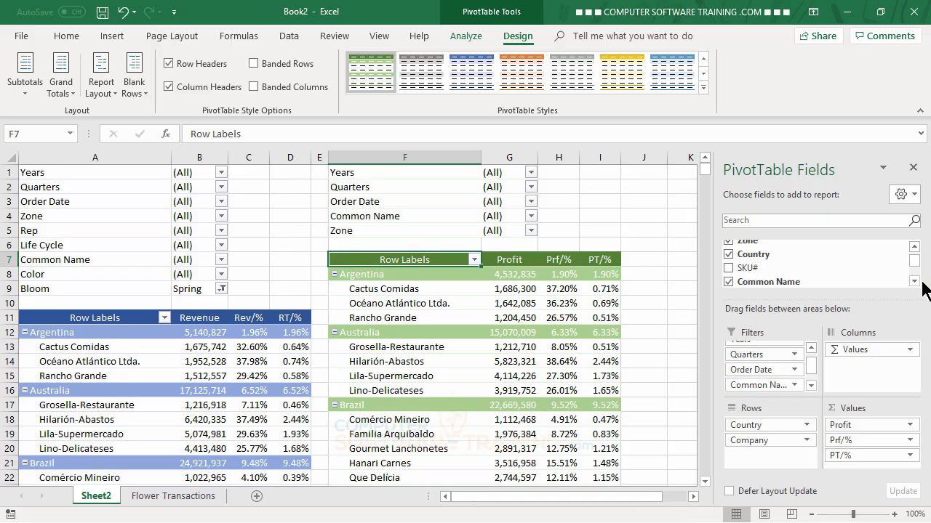
Add Life Cycle, Color, Bloom and Rep as report filters to the Profit PivotTable.
left_click(914, 281)
left_click(914, 282)
left_click(914, 282)
left_click(914, 281)
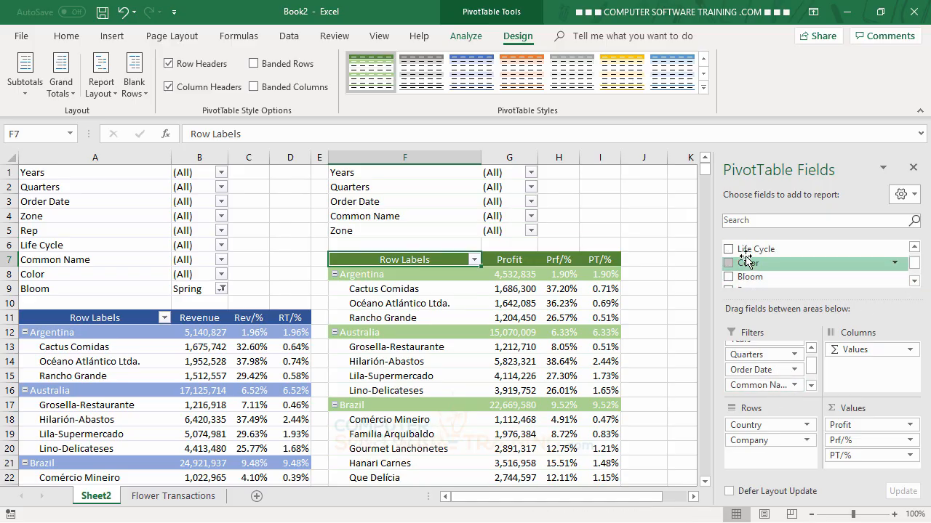
left_click_drag(752, 250, 759, 391)
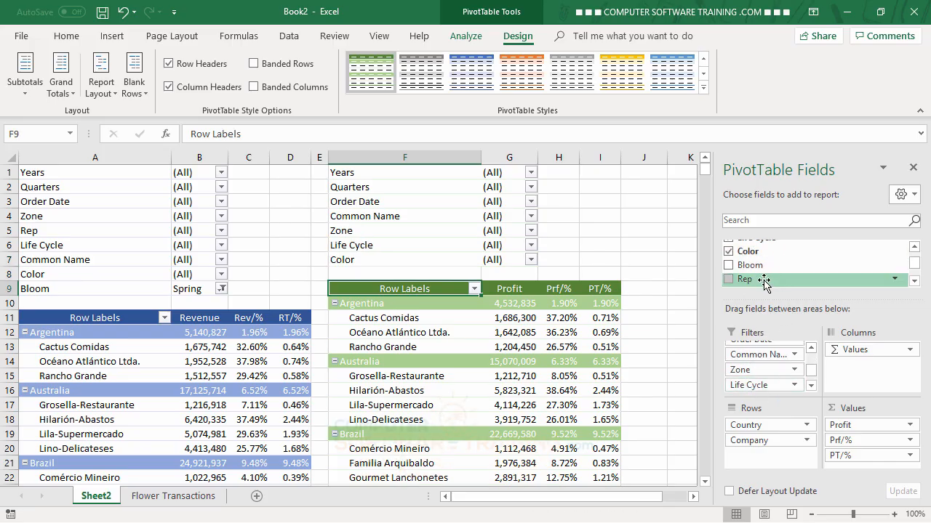
left_click_drag(760, 266, 762, 390)
left_click_drag(752, 283, 754, 385)
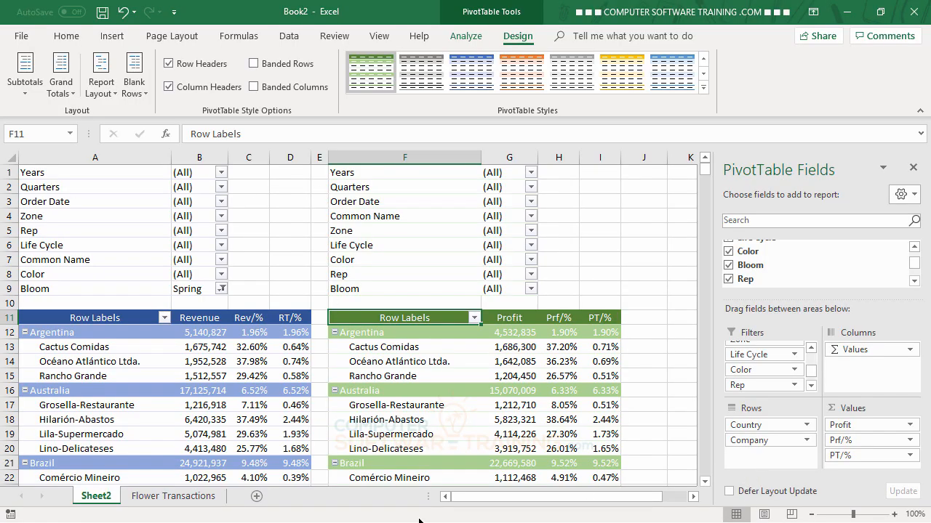
Filter the Profit PivotTable by Bloom to Fall and compare its rows with the Revenue PivotTable.
left_click(424, 362)
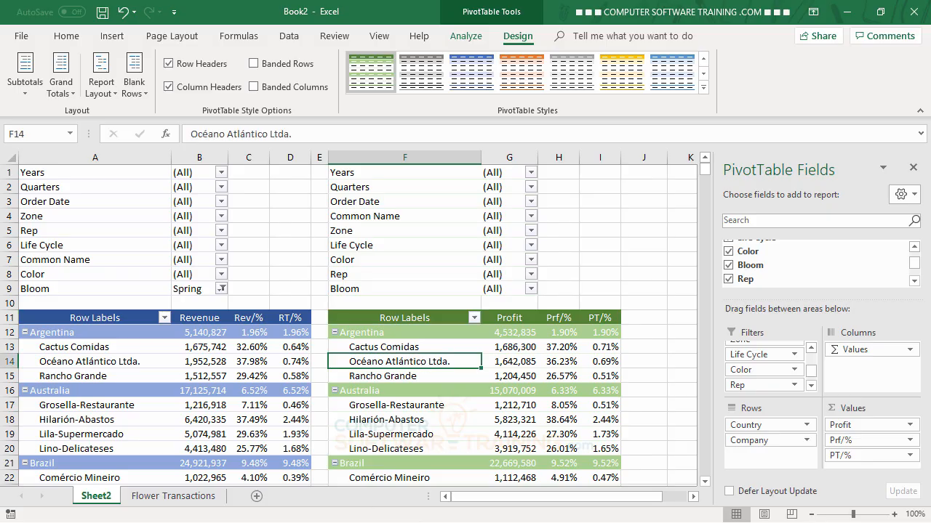
left_click(531, 289)
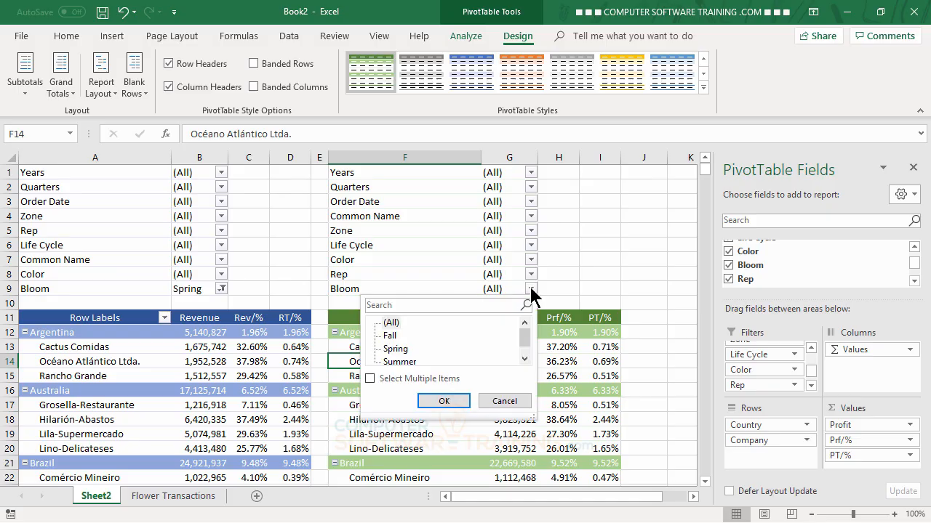
left_click(391, 336)
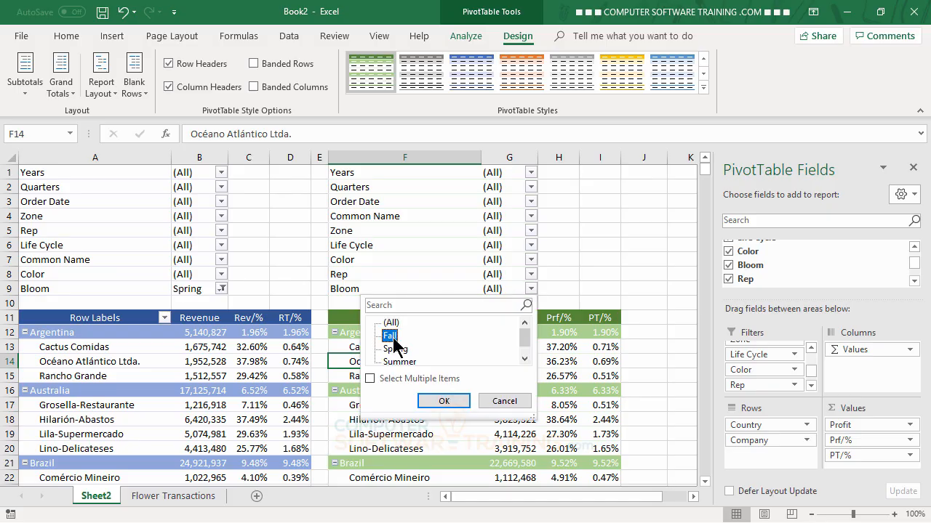
left_click(444, 400)
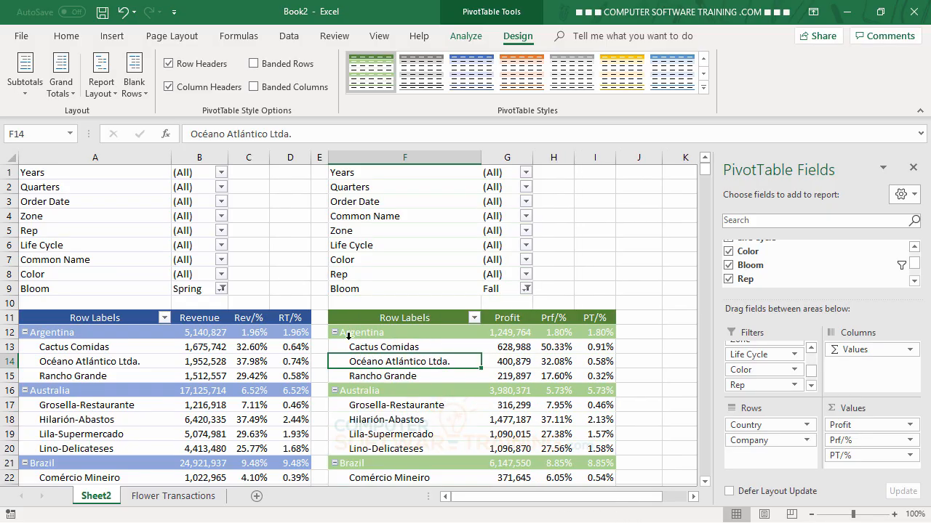
scroll(349, 336, "down", 9)
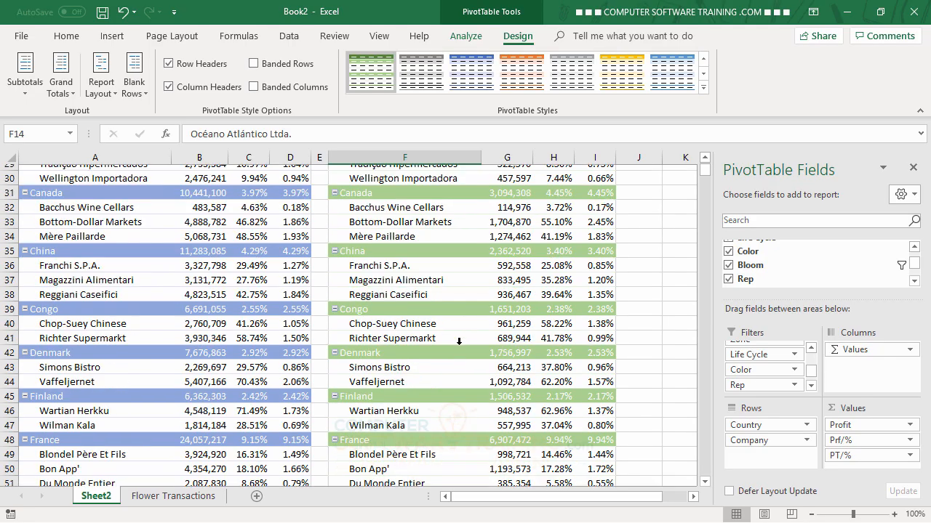
scroll(459, 341, "up", 9)
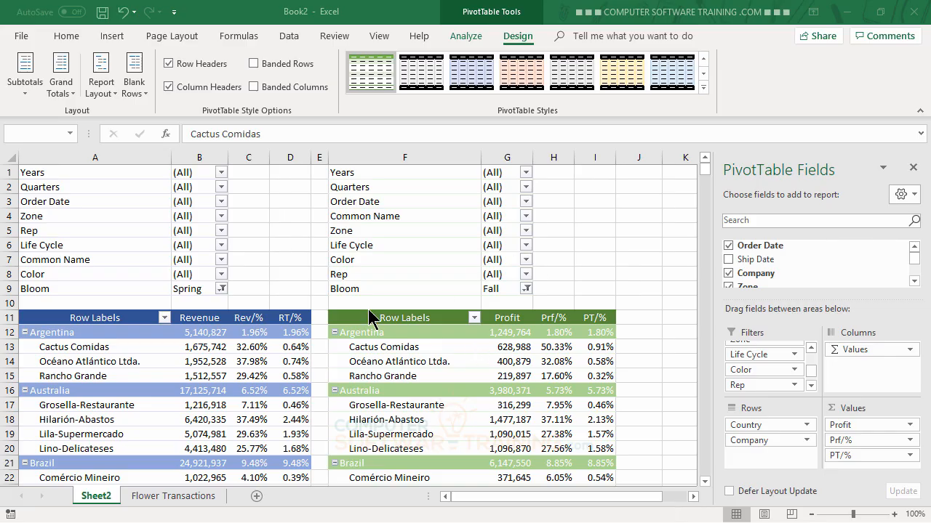
Move Quarters from the report filters to the rows below Company in the Profit PivotTable.
left_click(811, 348)
left_click(811, 348)
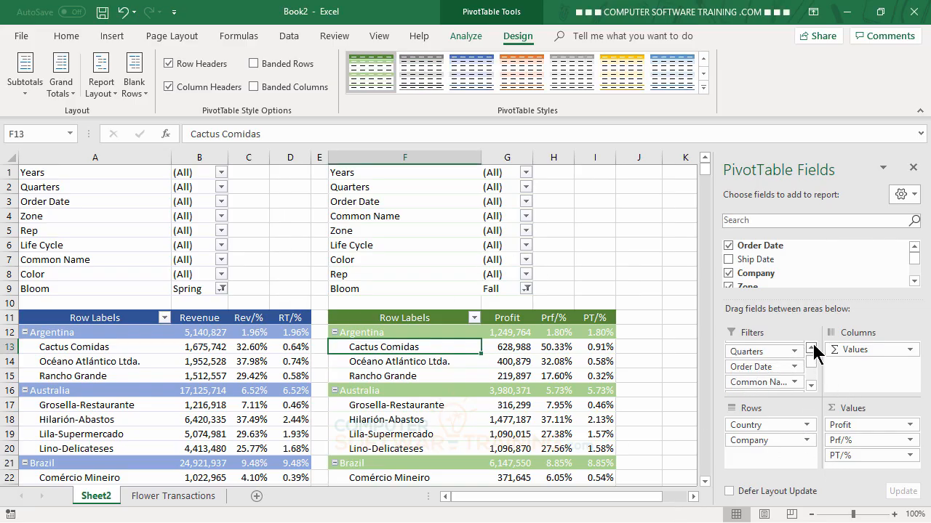
left_click(811, 347)
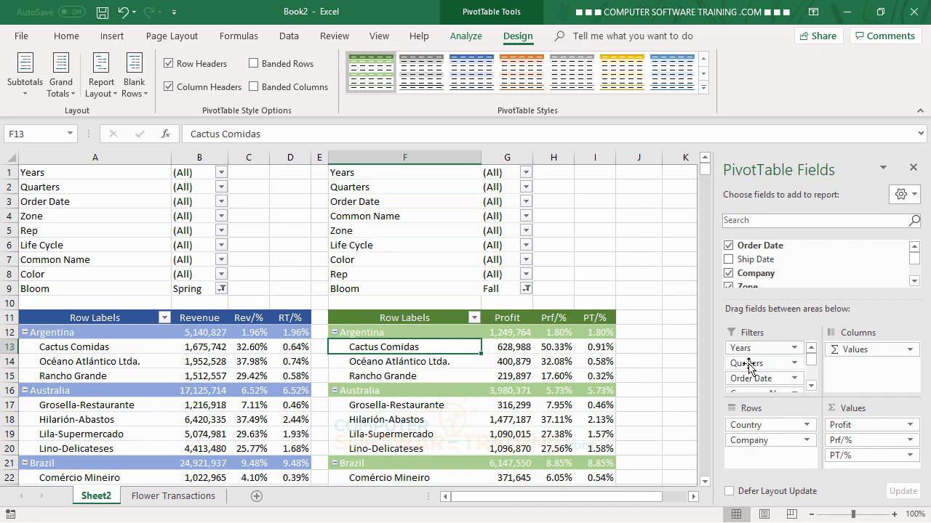
left_click_drag(748, 363, 749, 391)
left_click_drag(750, 420, 749, 454)
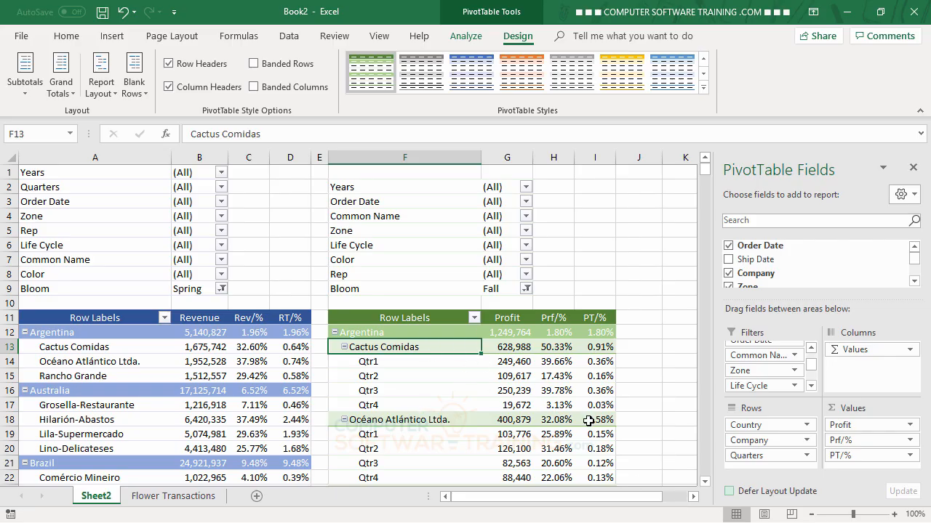
scroll(464, 378, "down", 3)
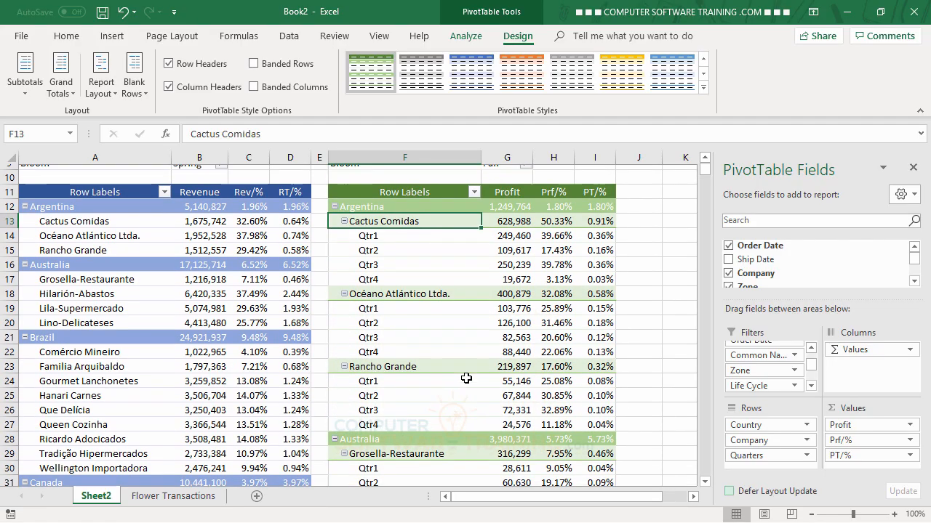
scroll(480, 385, "up", 3)
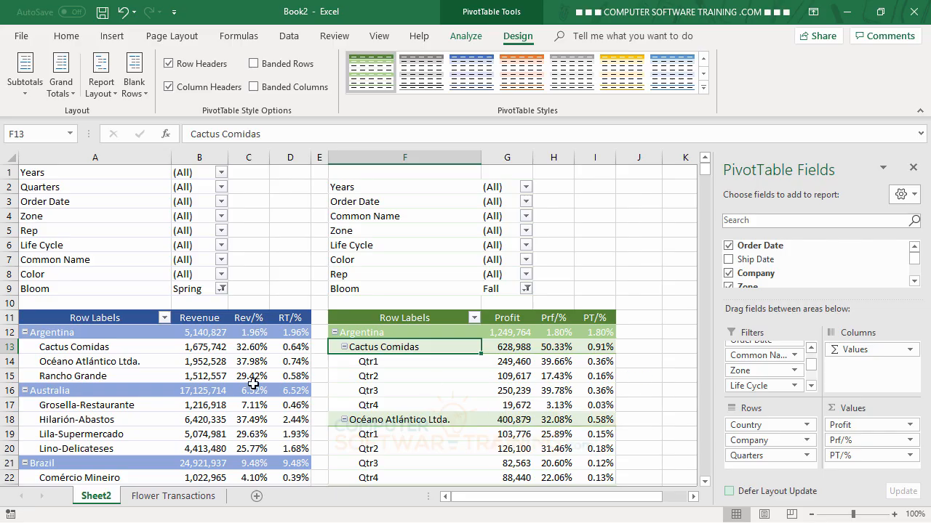
Move Quarters from the report filters to the rows below Company in the Revenue PivotTable.
left_click(95, 356)
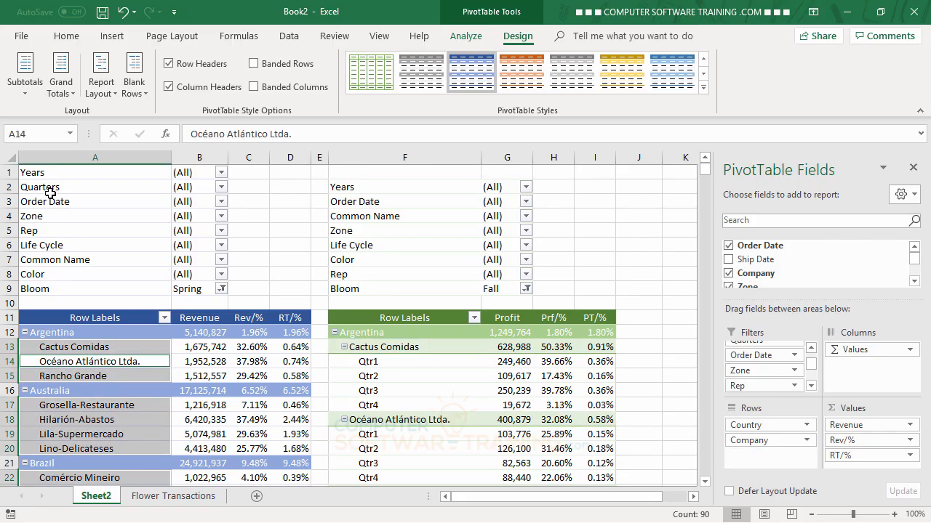
left_click(810, 348)
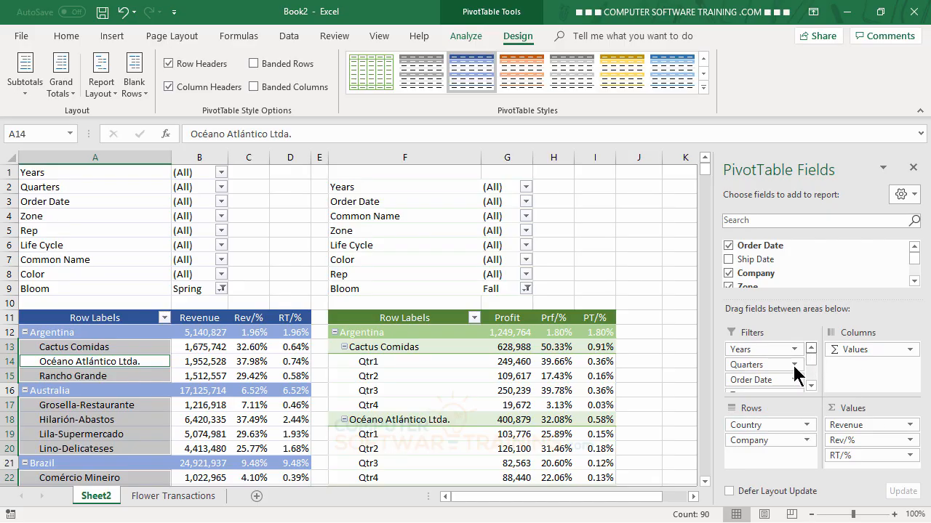
left_click_drag(745, 370, 756, 459)
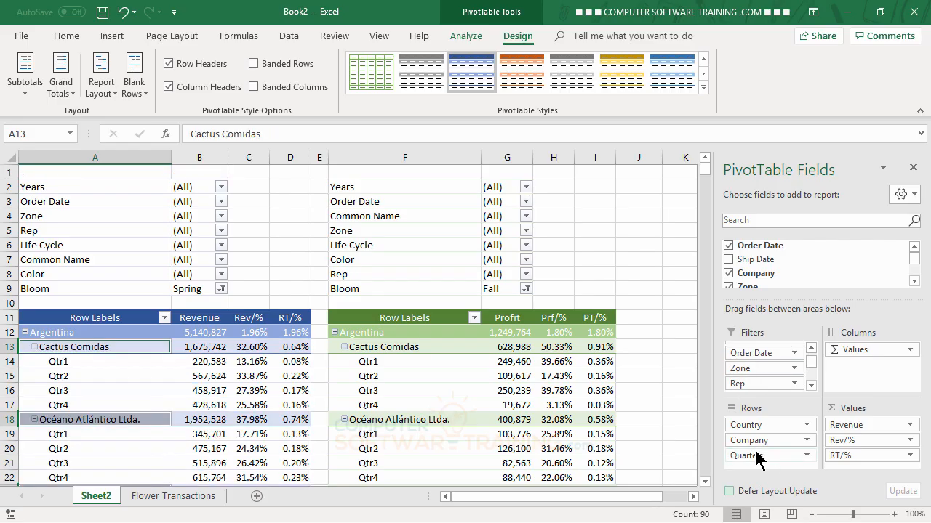
left_click(406, 384)
Filter the Revenue PivotTable by Years to 2022.
left_click(149, 371)
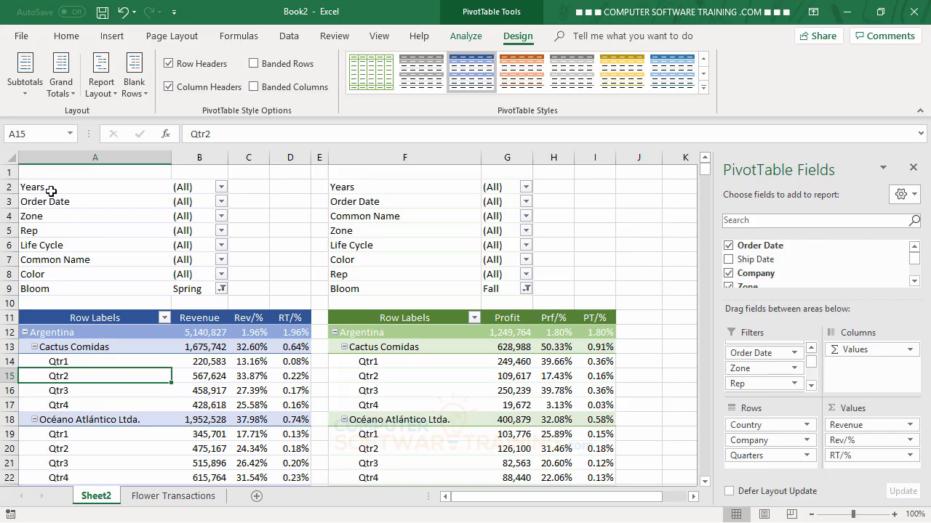
left_click(222, 186)
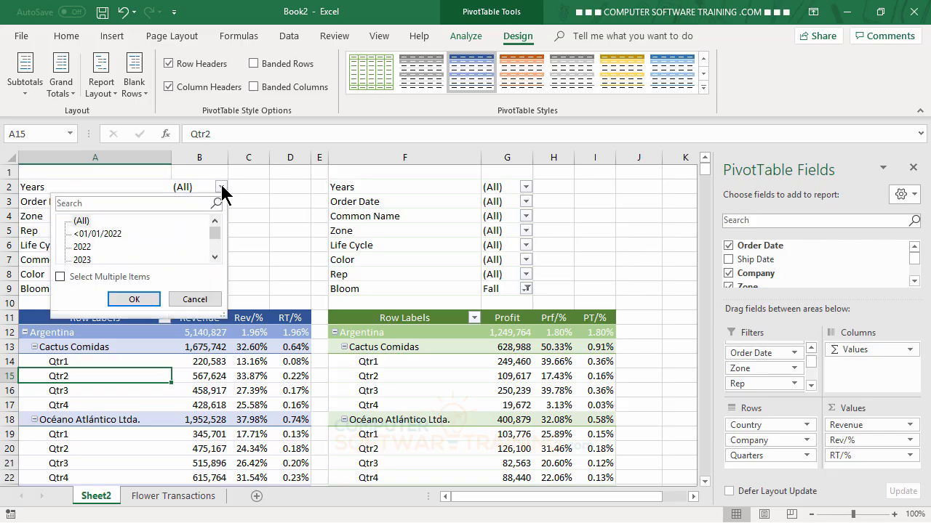
left_click(82, 247)
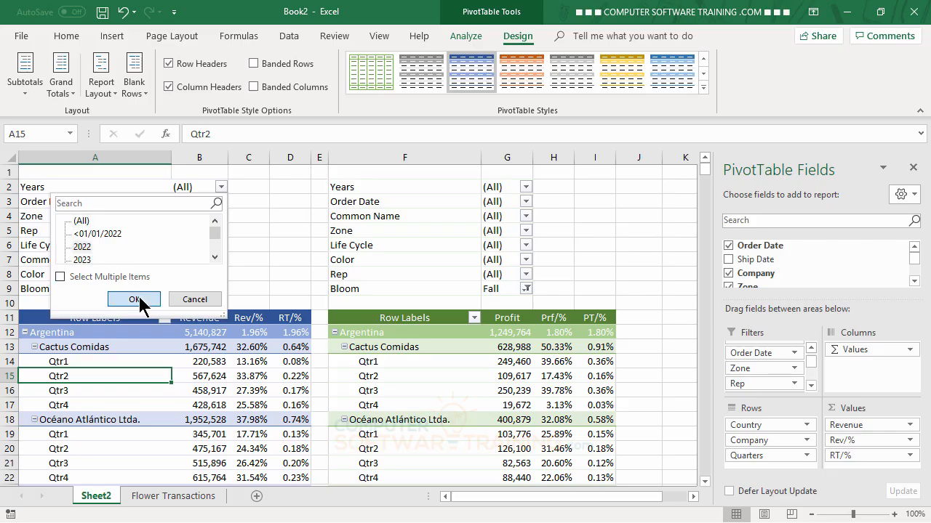
left_click(135, 299)
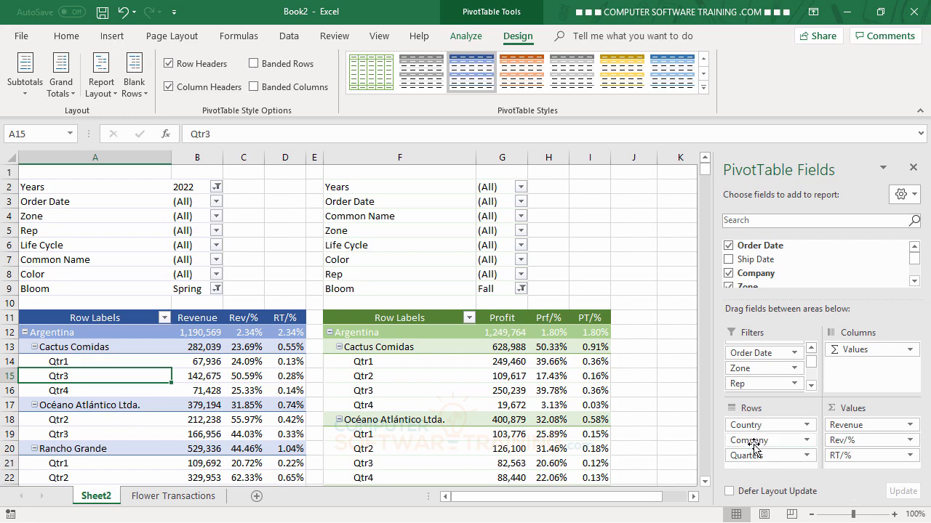
Remove Company from the rows of the Revenue PivotTable, leaving Country and Quarters.
left_click_drag(754, 445, 654, 436)
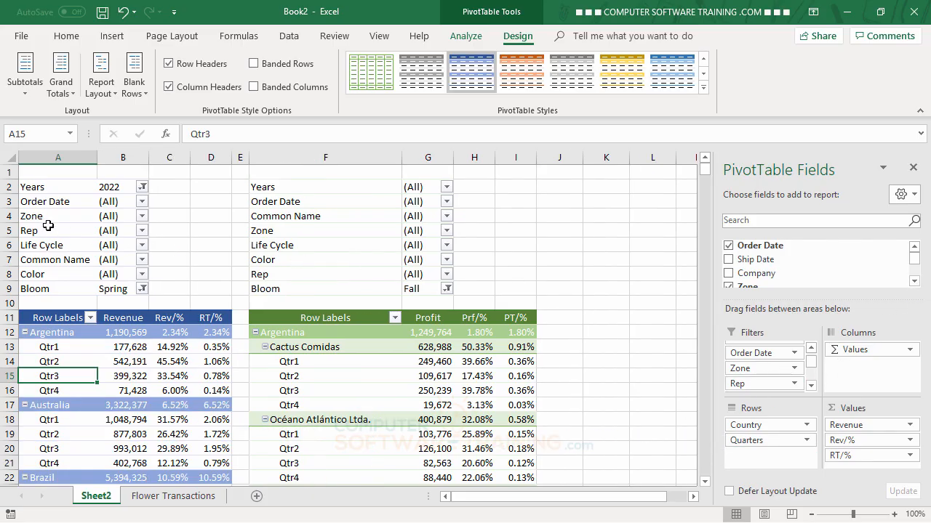
left_click(915, 282)
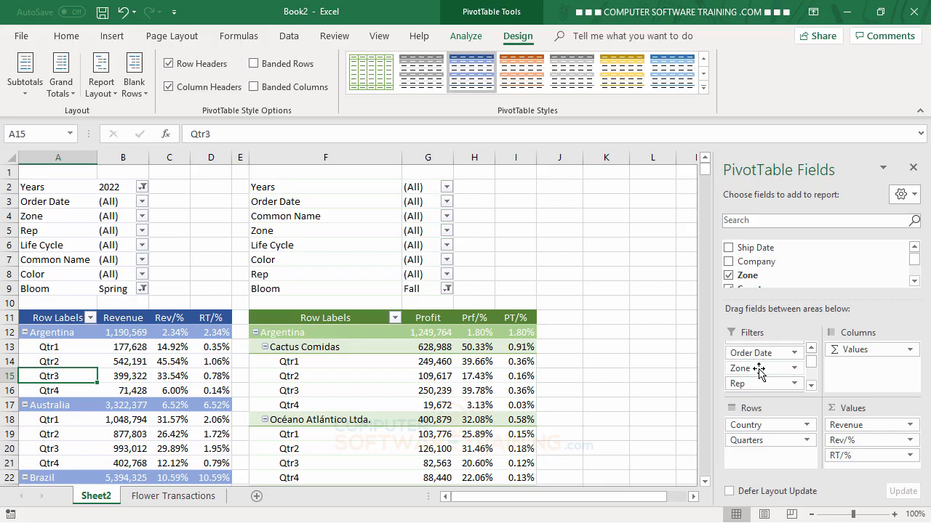
Move Zone from the report filters to the top of the rows, above Country, in the Revenue PivotTable.
left_click_drag(758, 370, 756, 426)
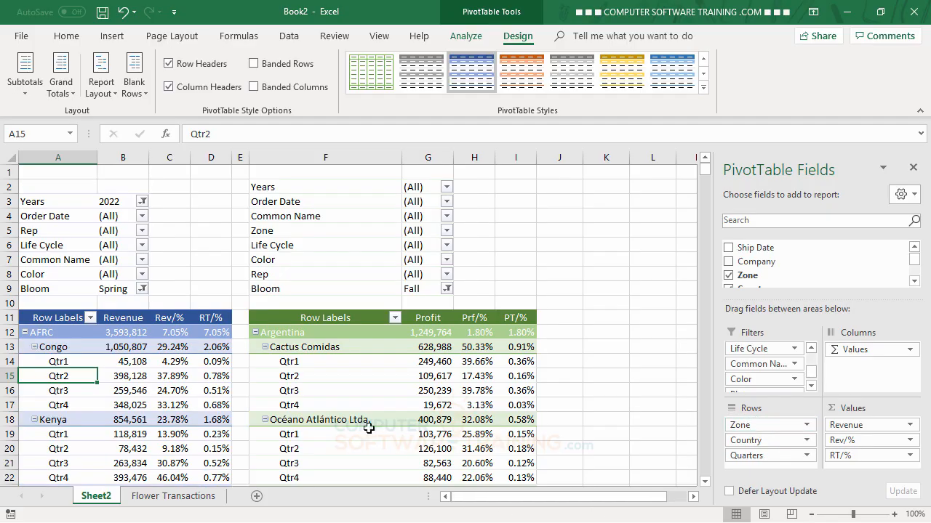
scroll(115, 352, "down", 3)
scroll(114, 351, "up", 3)
Remove Country and Company from the rows of the Profit PivotTable, leaving only Quarters.
left_click(312, 333)
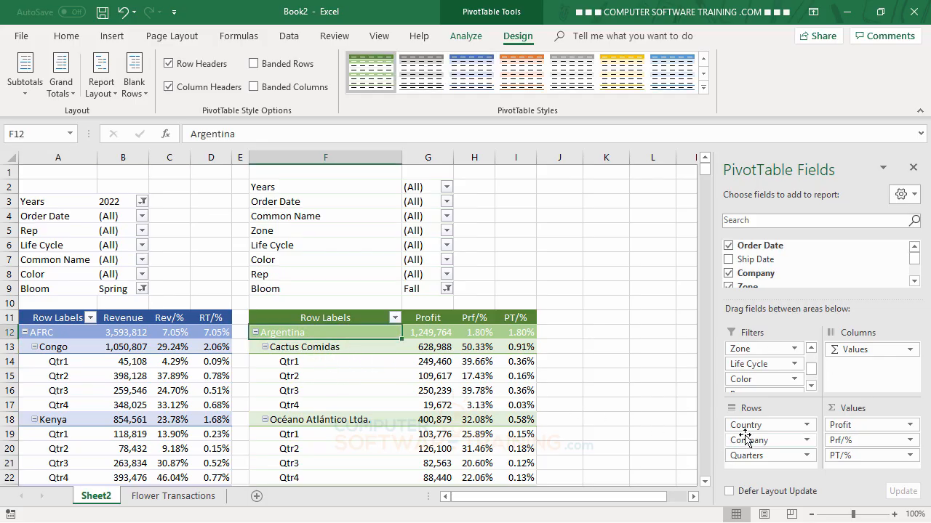
left_click_drag(745, 427, 641, 418)
left_click_drag(747, 429, 651, 404)
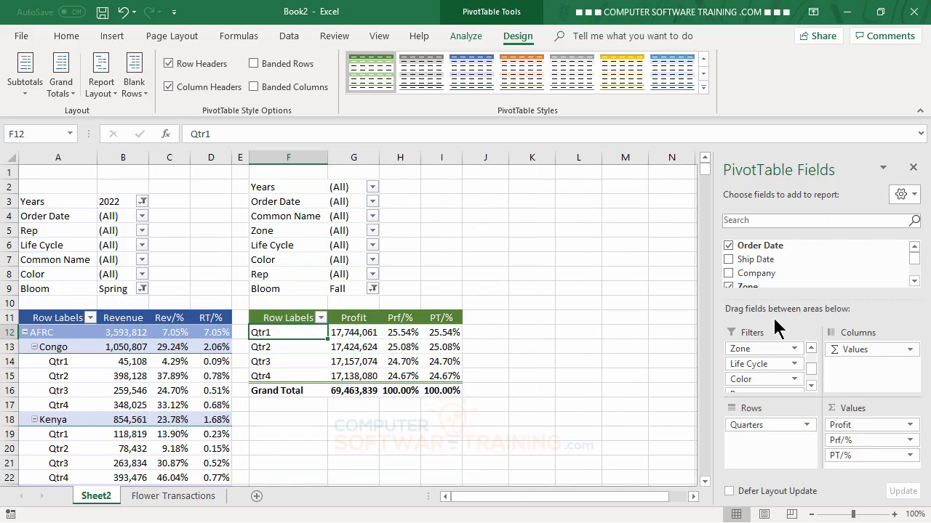
Place Life Cycle and Common Name below Quarters in the rows of the Profit PivotTable.
left_click(913, 282)
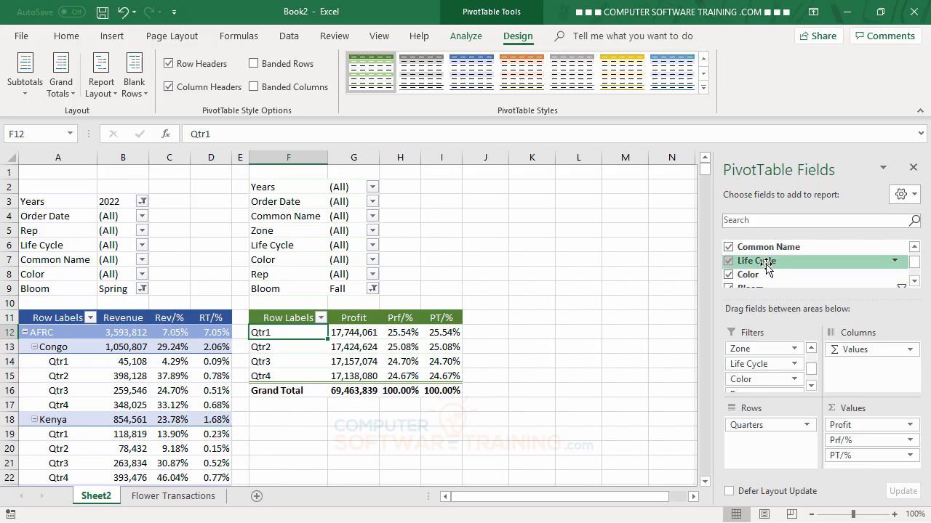
left_click_drag(769, 261, 774, 469)
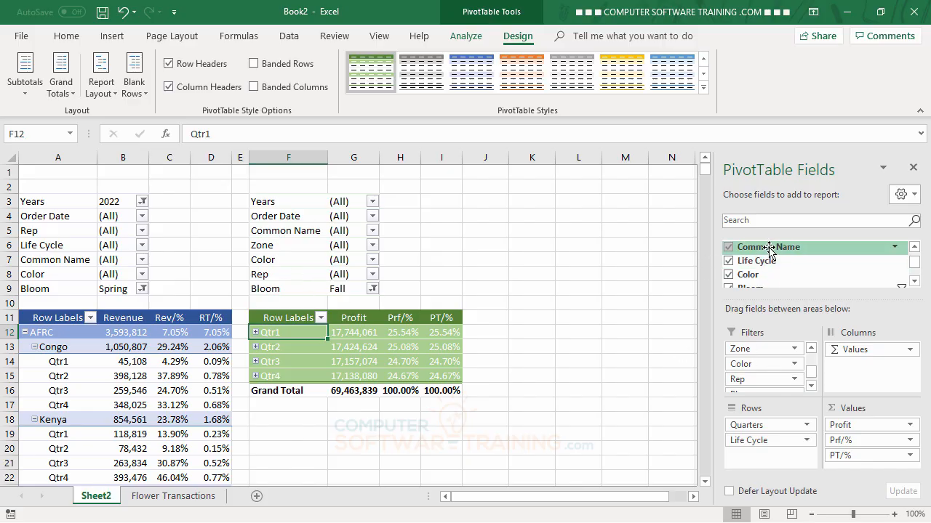
left_click_drag(771, 247, 763, 457)
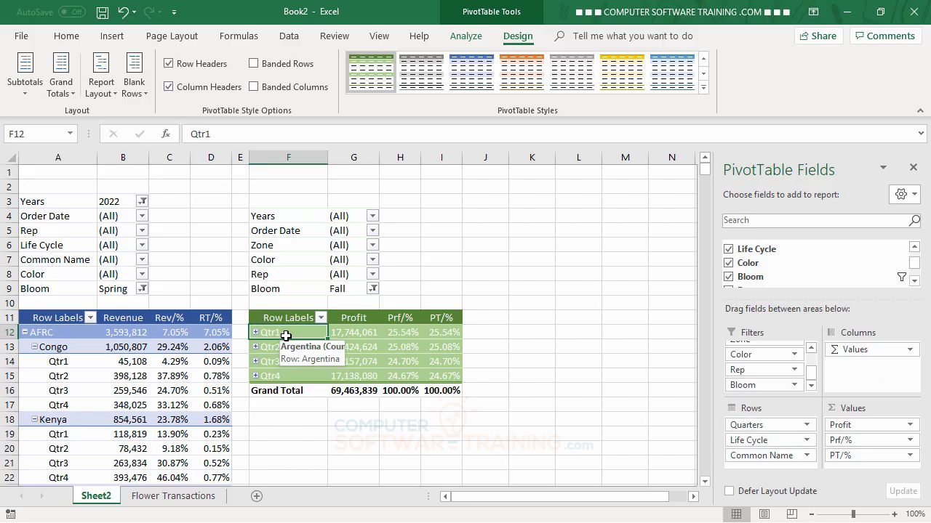
Expand the entire Quarters field in the Profit PivotTable and review the life cycle and common name rows.
left_click(467, 36)
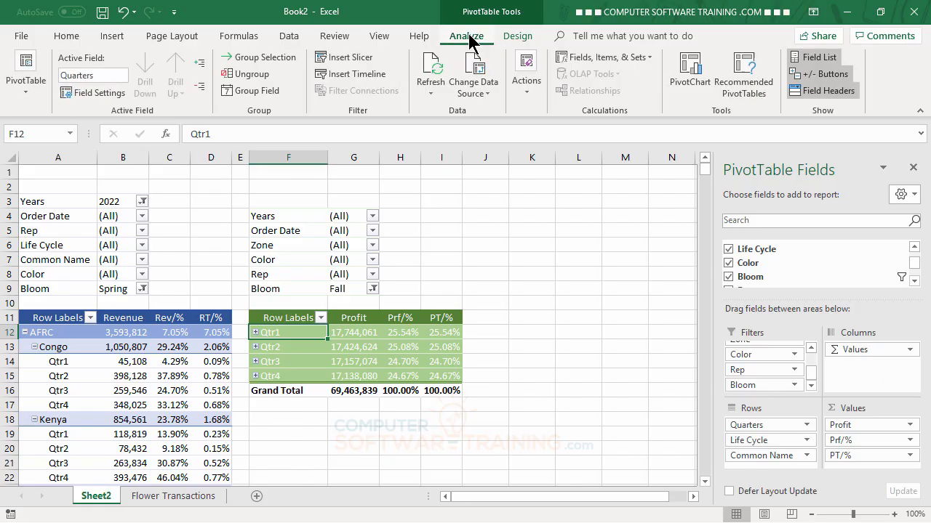
left_click(200, 67)
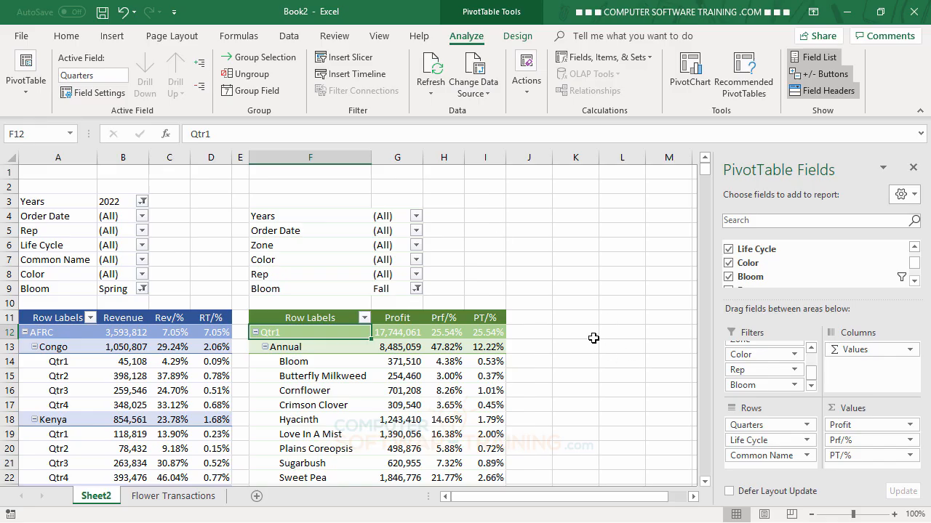
scroll(643, 371, "down", 3)
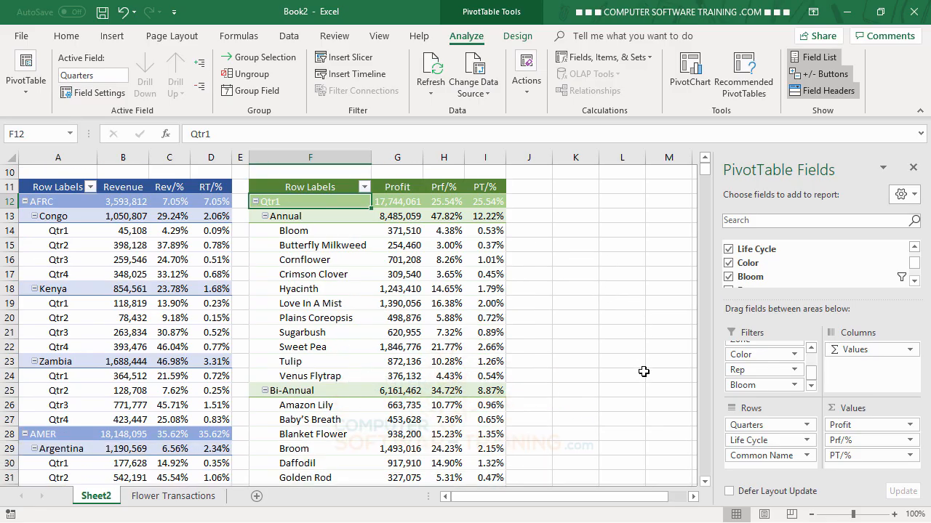
scroll(631, 328, "down", 3)
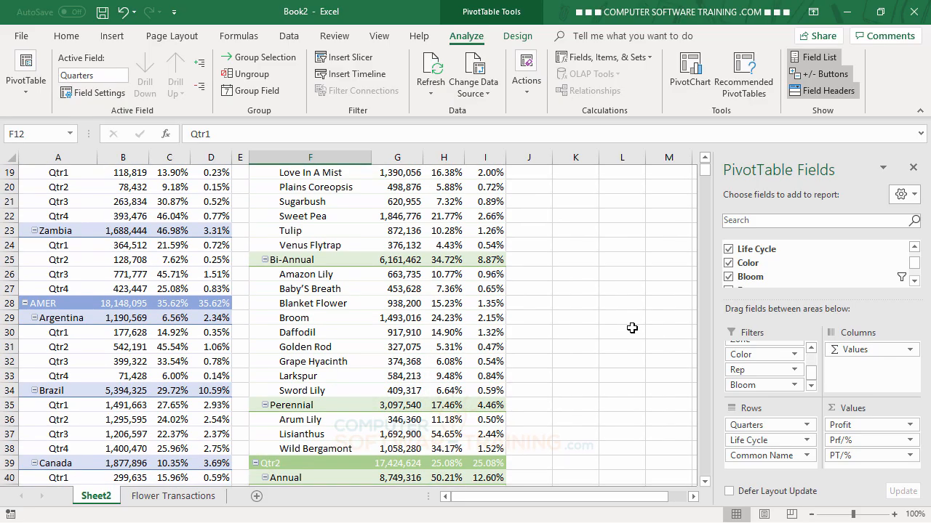
scroll(631, 328, "down", 1)
scroll(632, 327, "up", 4)
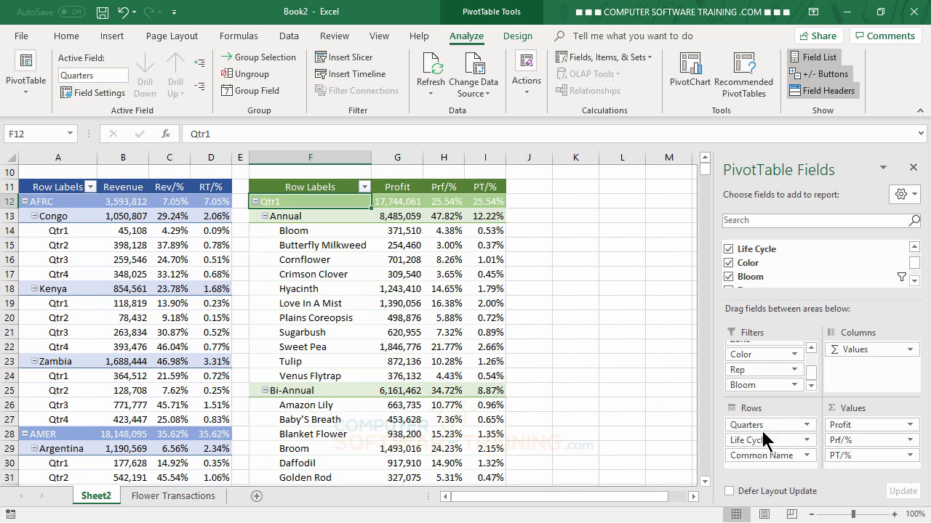
Replace Quarters with Years as the top row field above Life Cycle in the Profit PivotTable.
left_click_drag(756, 429, 644, 396)
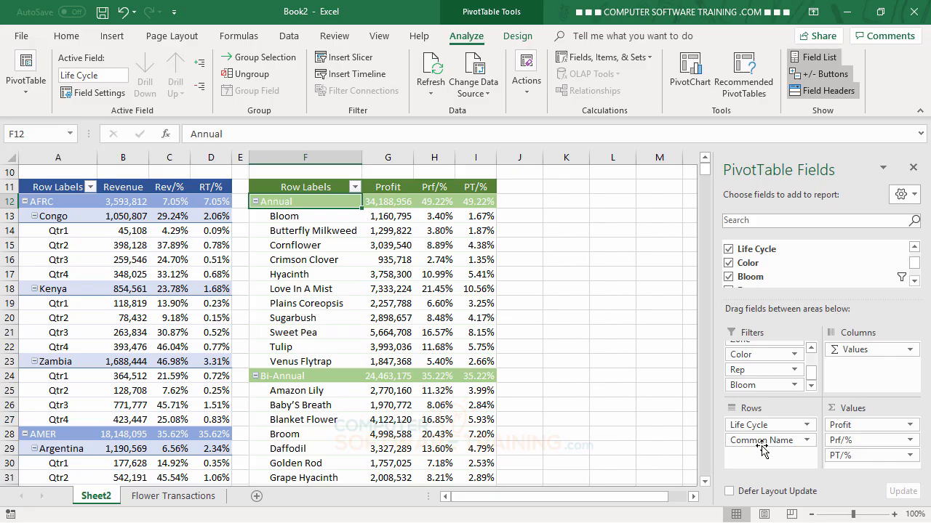
scroll(763, 367, "up", 3)
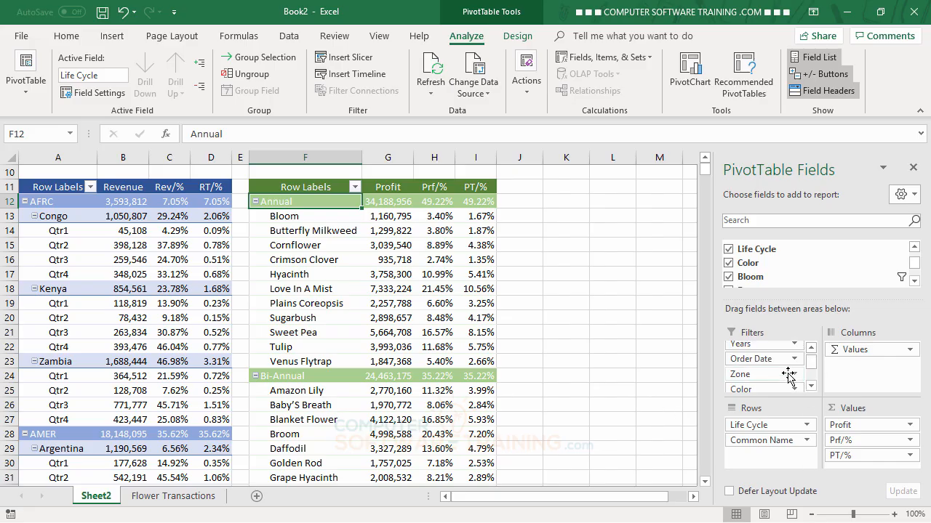
left_click_drag(756, 351, 756, 420)
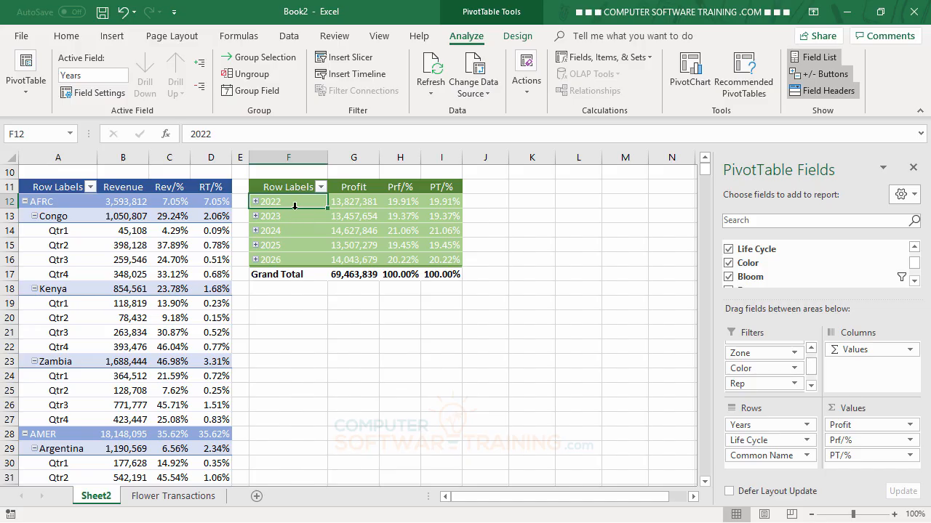
Expand the entire Years field in the Profit PivotTable and review the detail rows under each year.
left_click(200, 65)
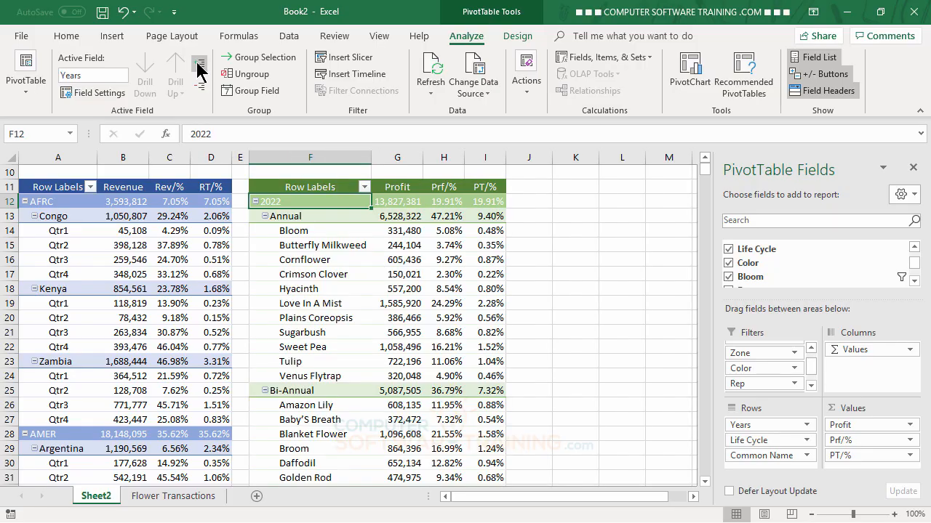
left_click(569, 293)
scroll(442, 352, "down", 7)
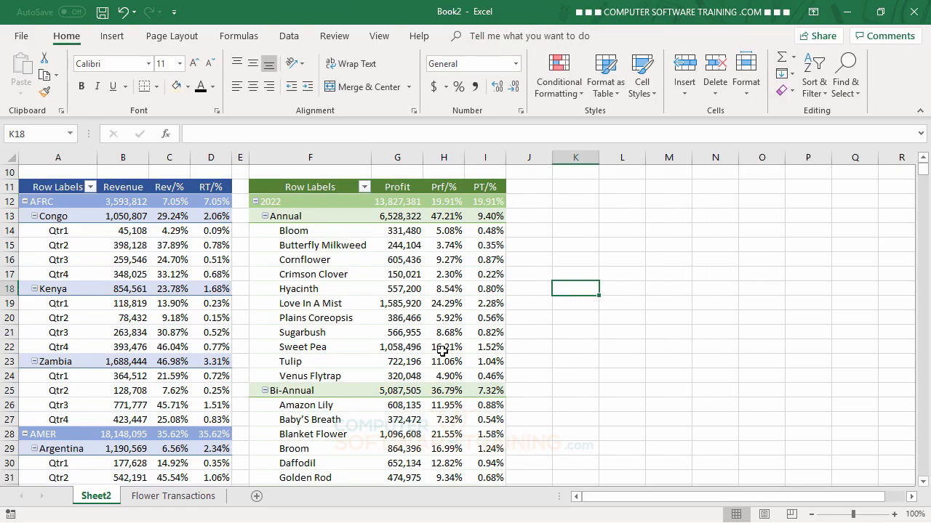
scroll(442, 352, "down", 5)
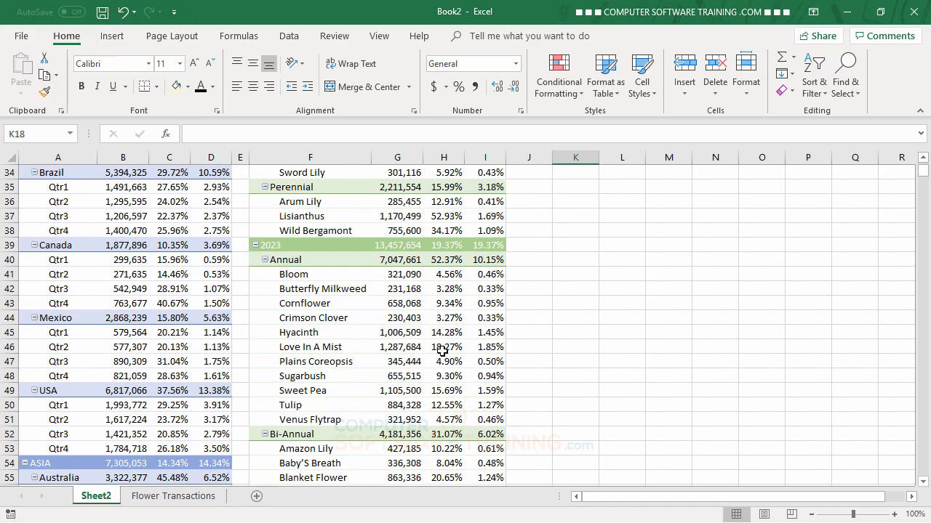
scroll(442, 351, "down", 3)
scroll(442, 351, "up", 14)
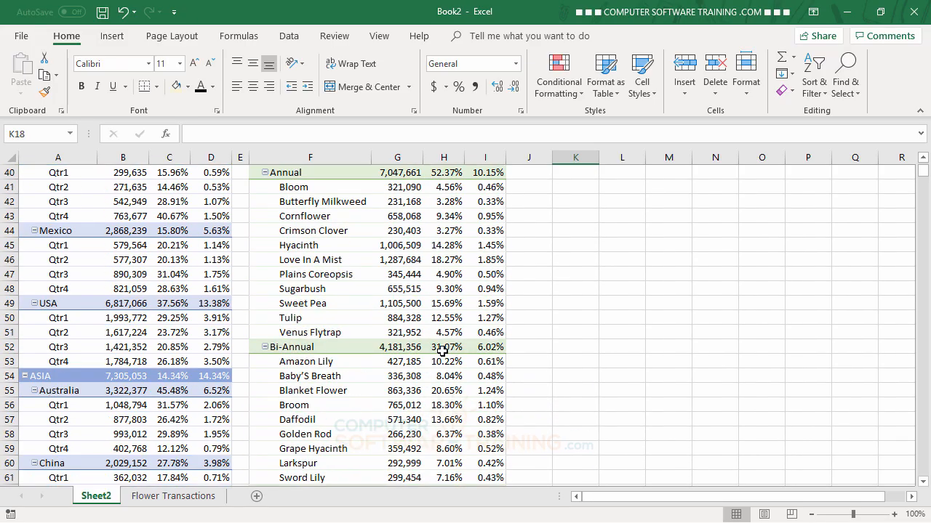
scroll(444, 351, "up", 4)
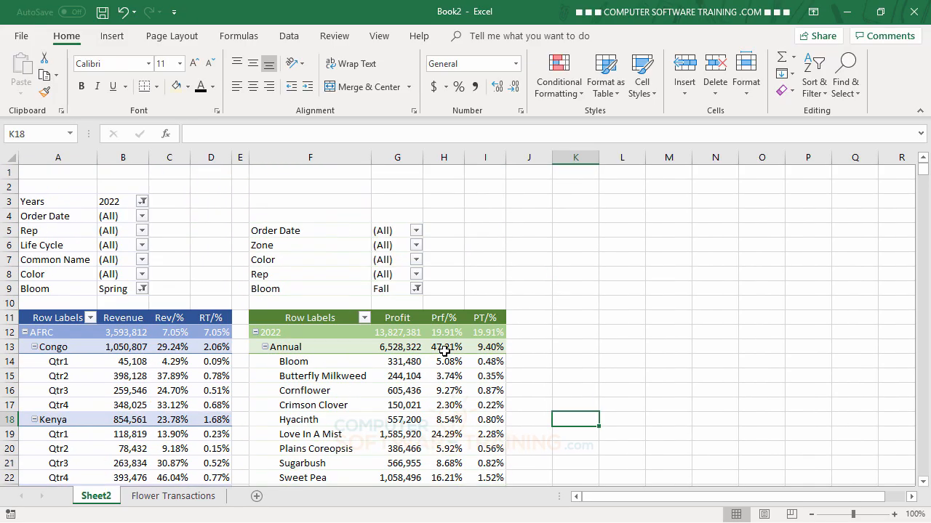
Remove Life Cycle from the rows of the Profit PivotTable, leaving Years and Common Name, and review the list.
left_click(310, 365)
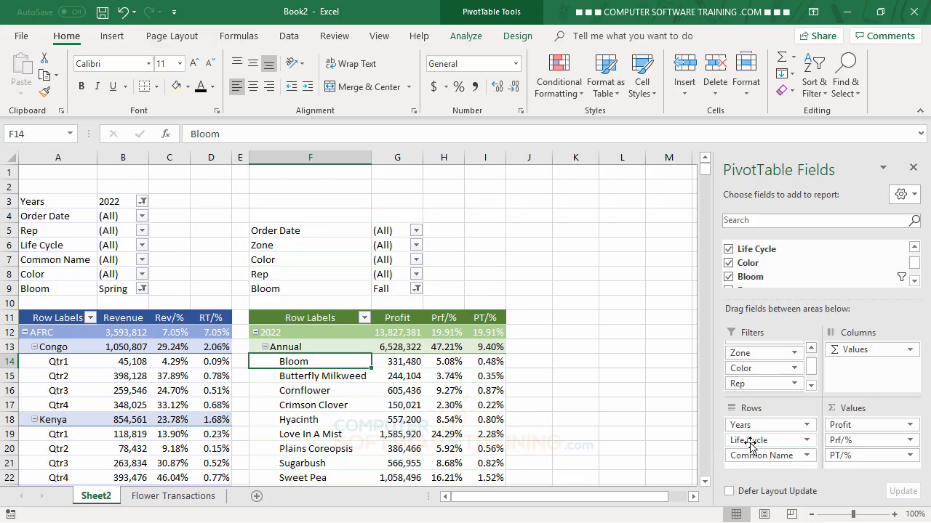
left_click_drag(751, 445, 637, 408)
scroll(375, 391, "down", 9)
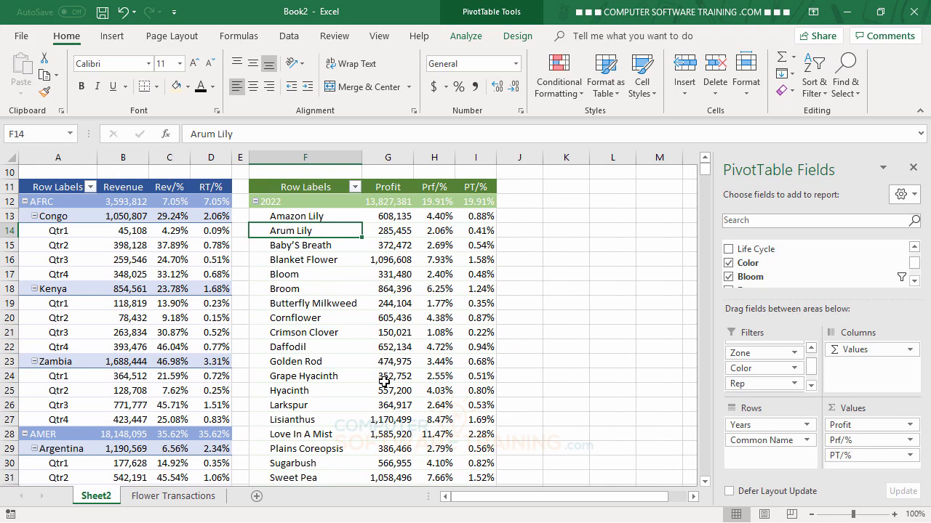
scroll(384, 381, "down", 7)
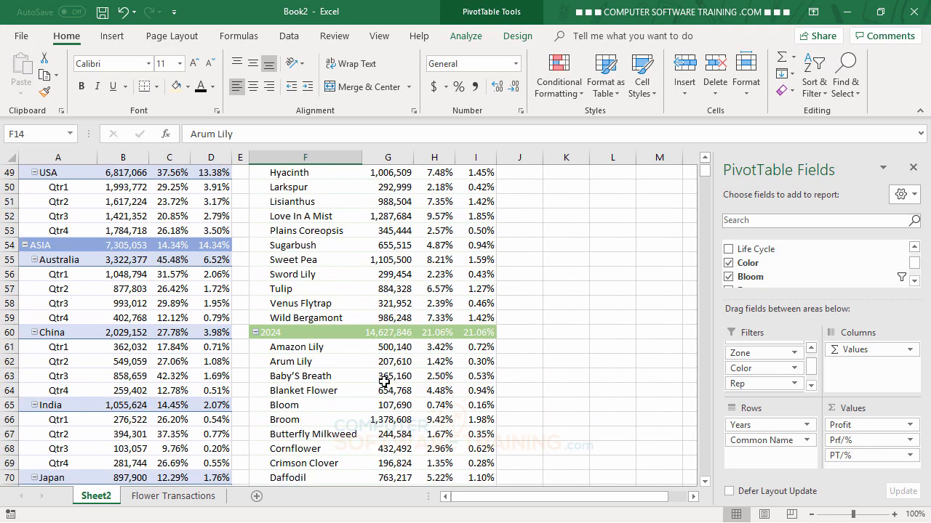
scroll(384, 381, "up", 7)
scroll(384, 381, "up", 9)
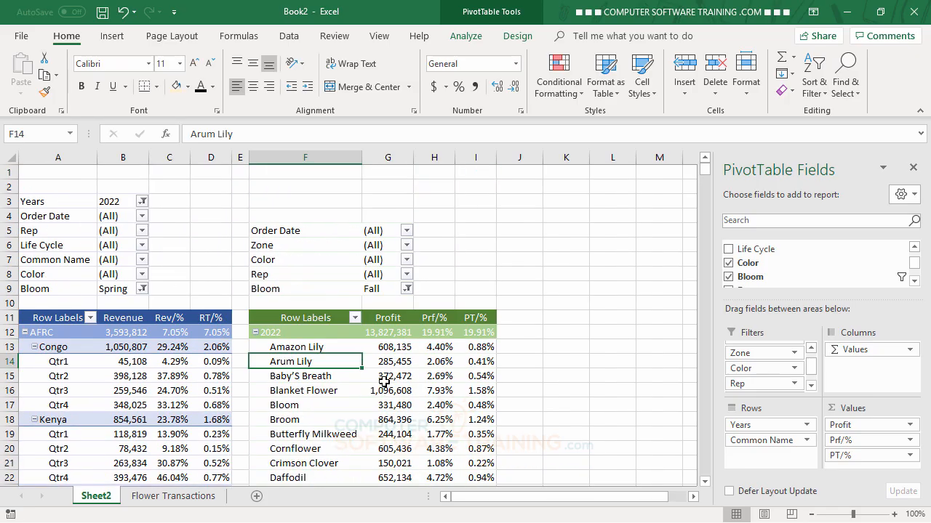